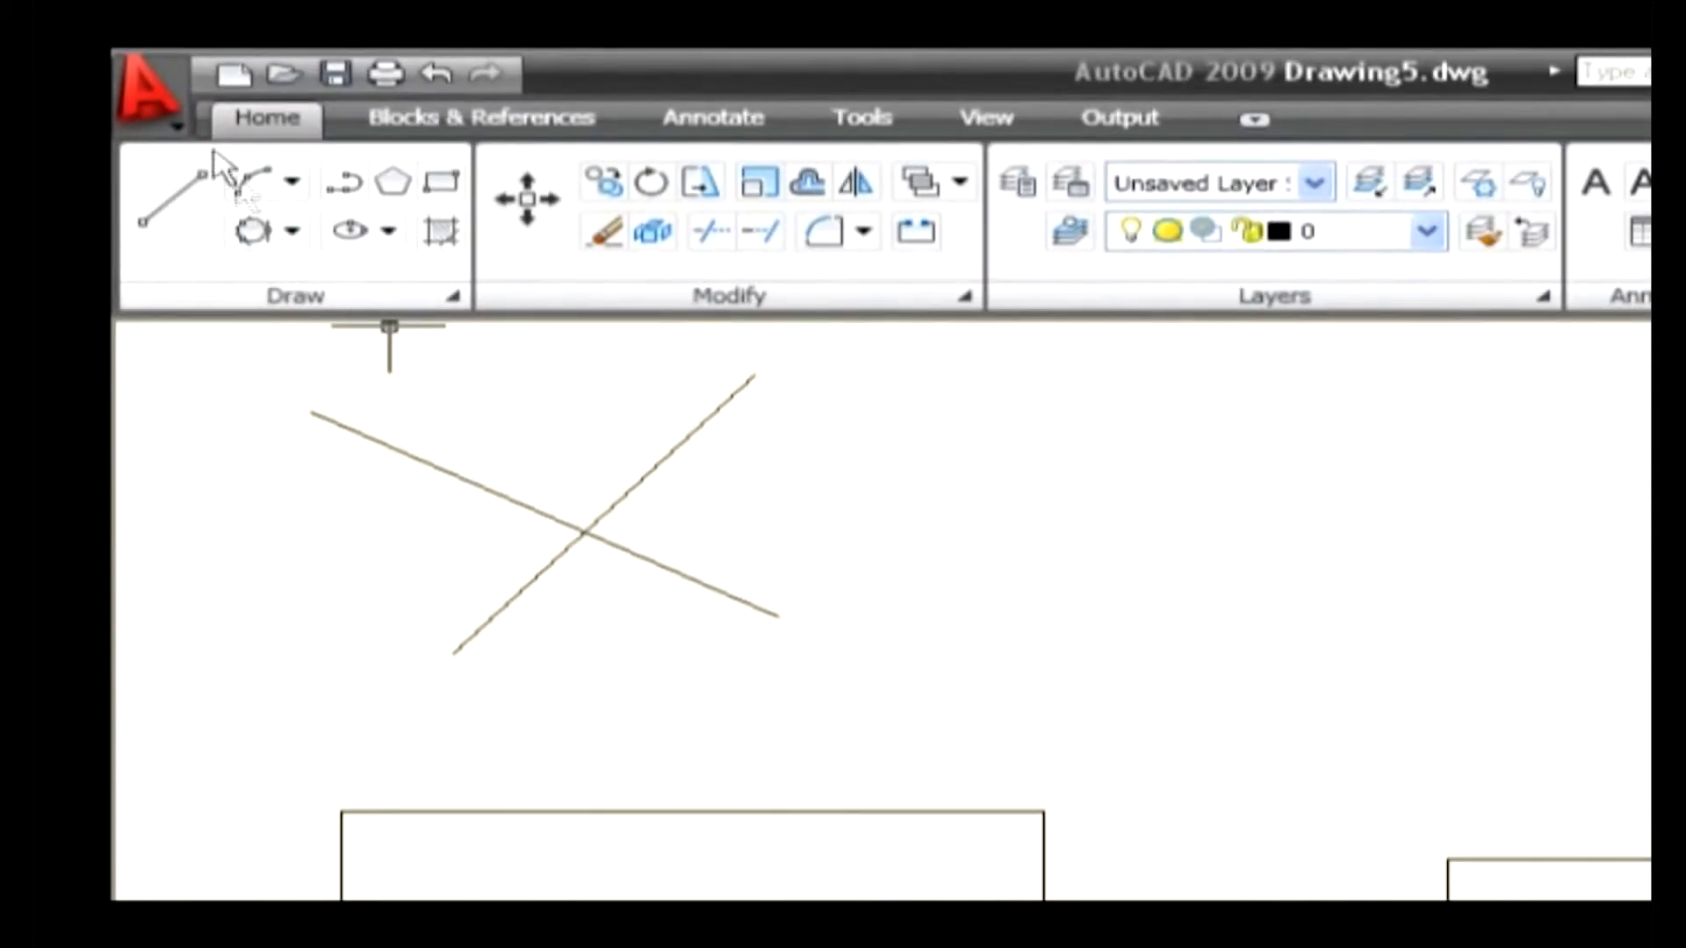
click(188, 132)
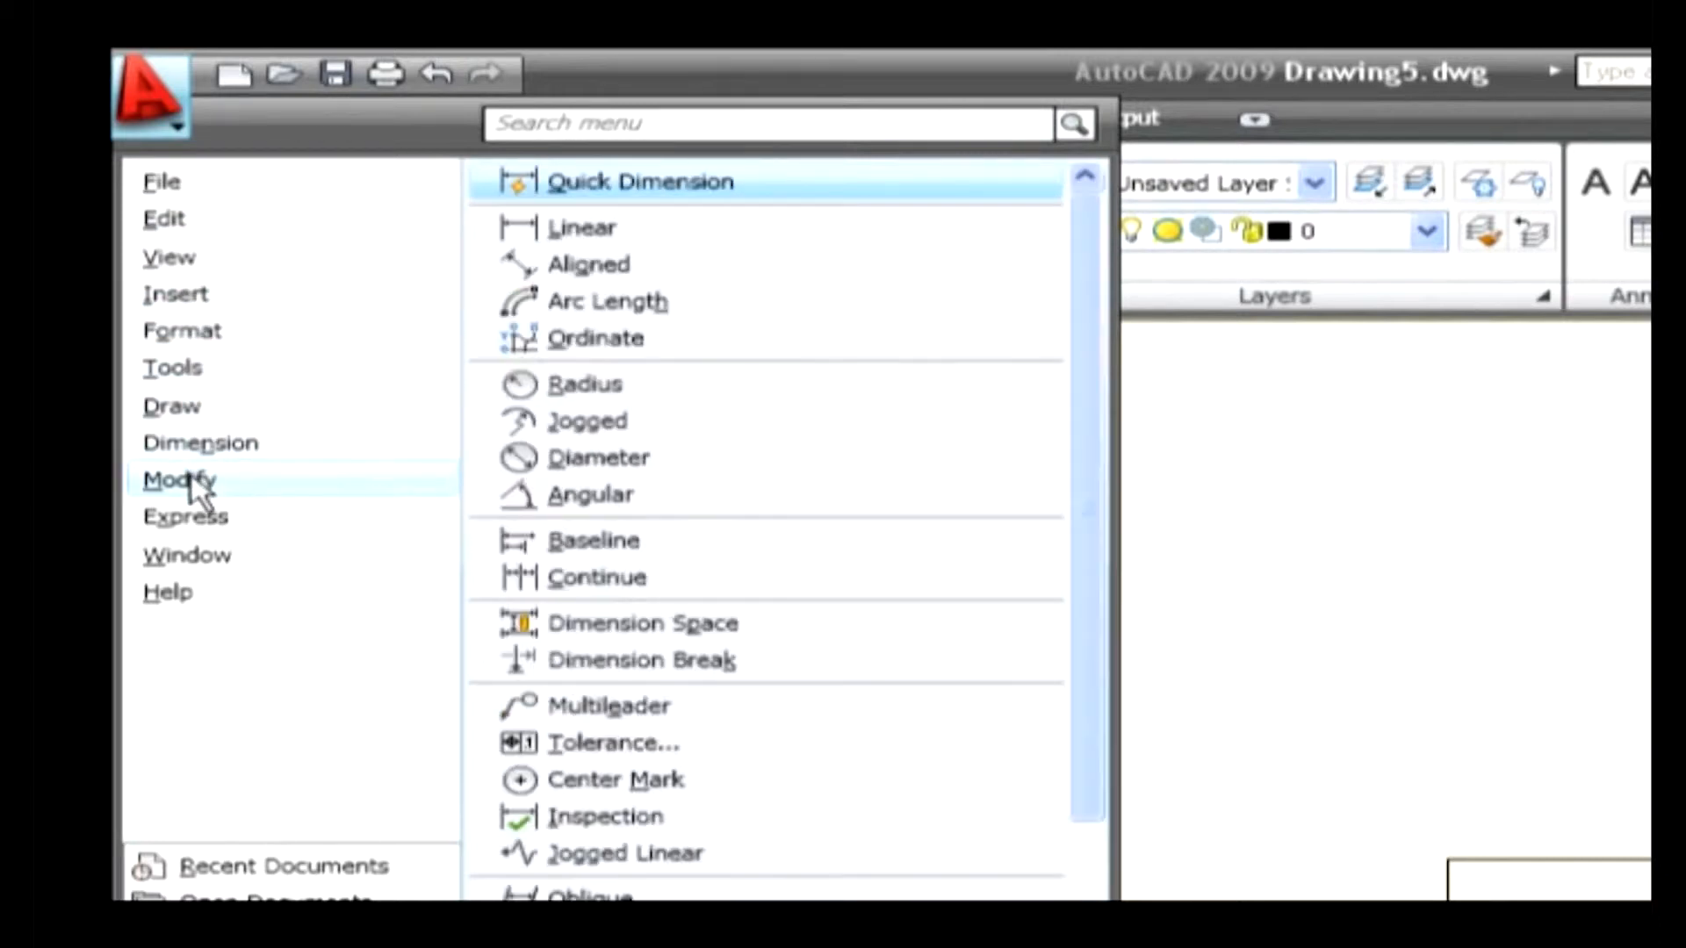
mouse_move(186, 480)
drag(1085, 650, 1080, 746)
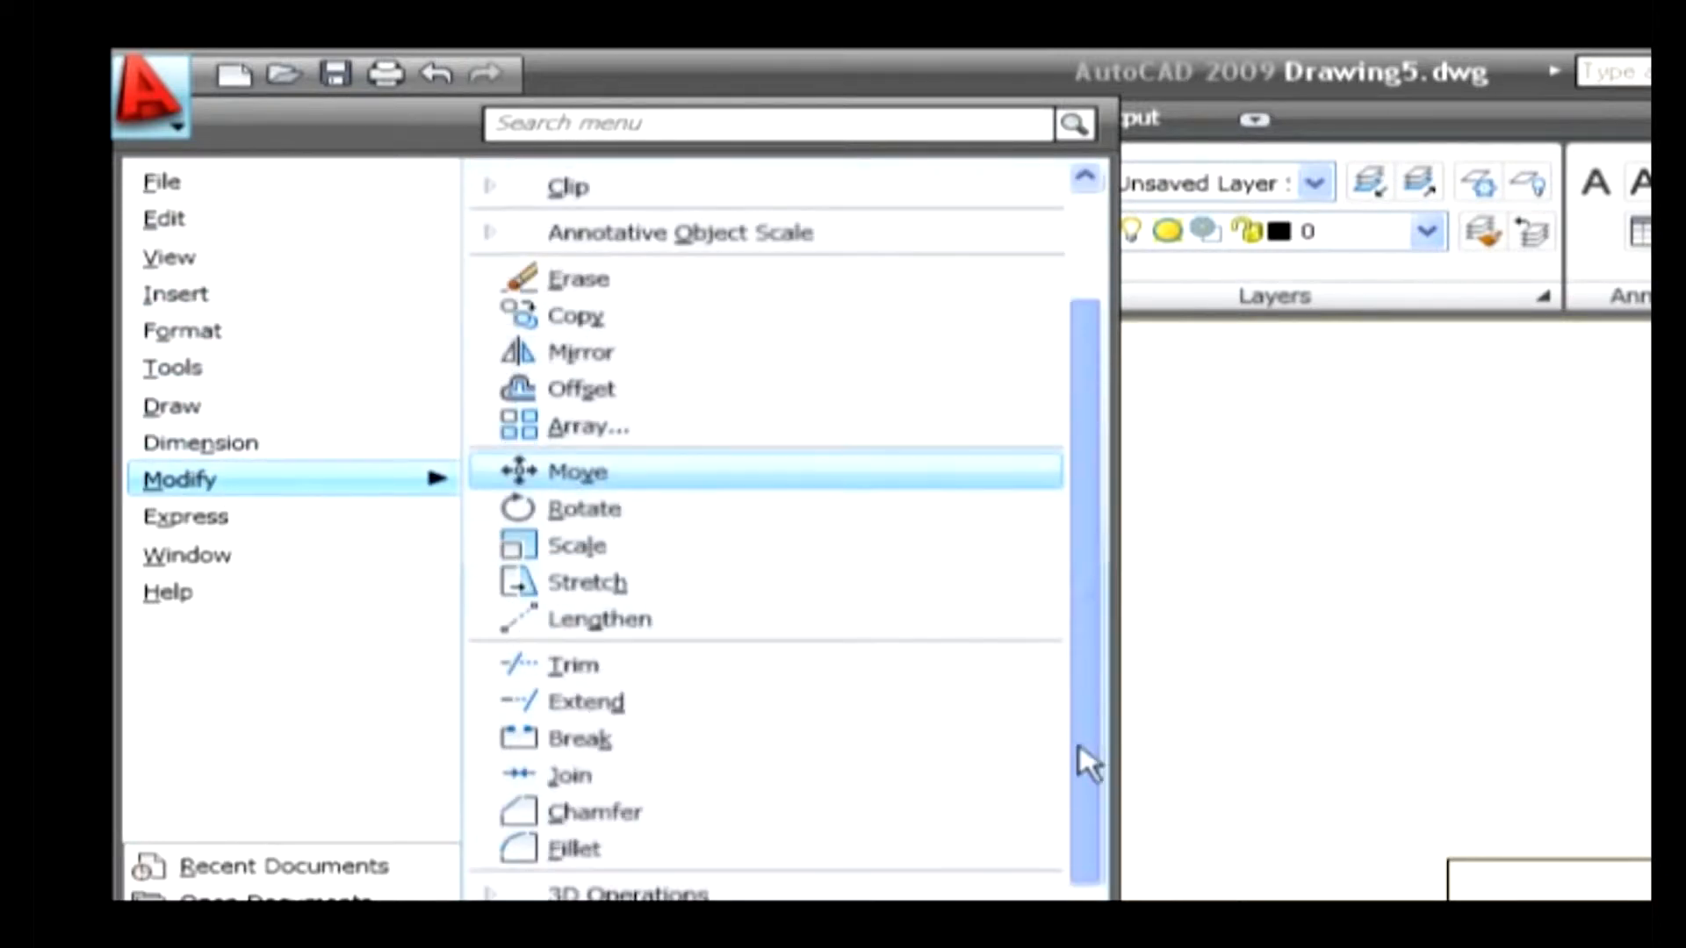
click(930, 868)
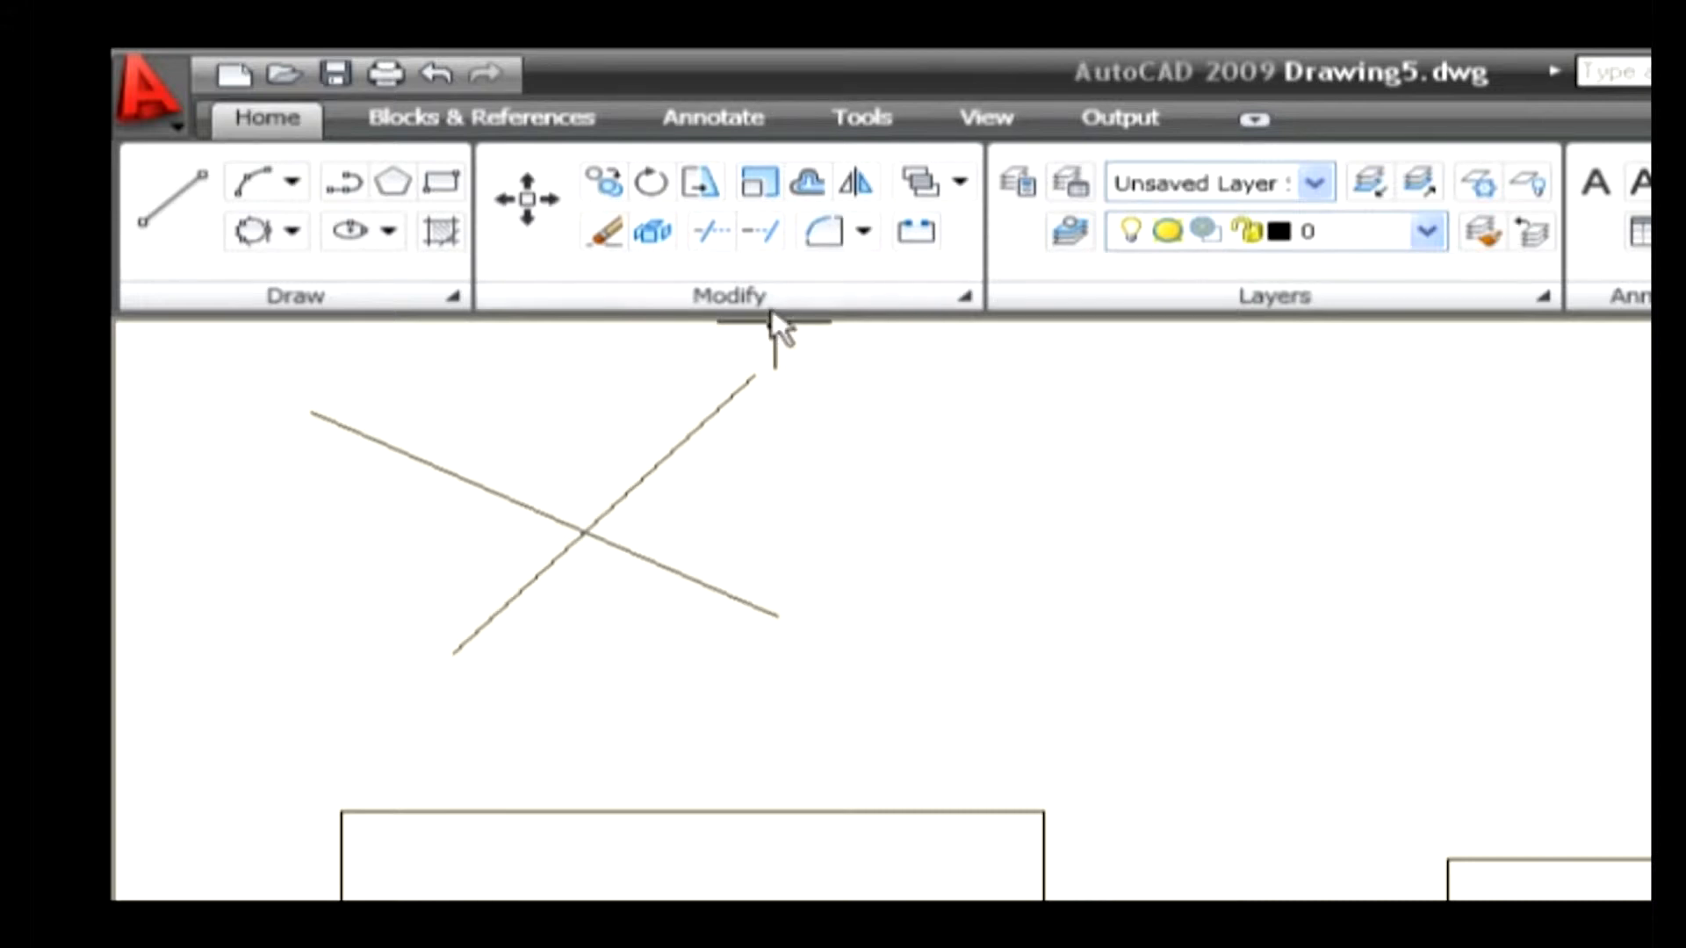
Fillet the upper-left corner of the rectangle with a radius of 1.
click(827, 234)
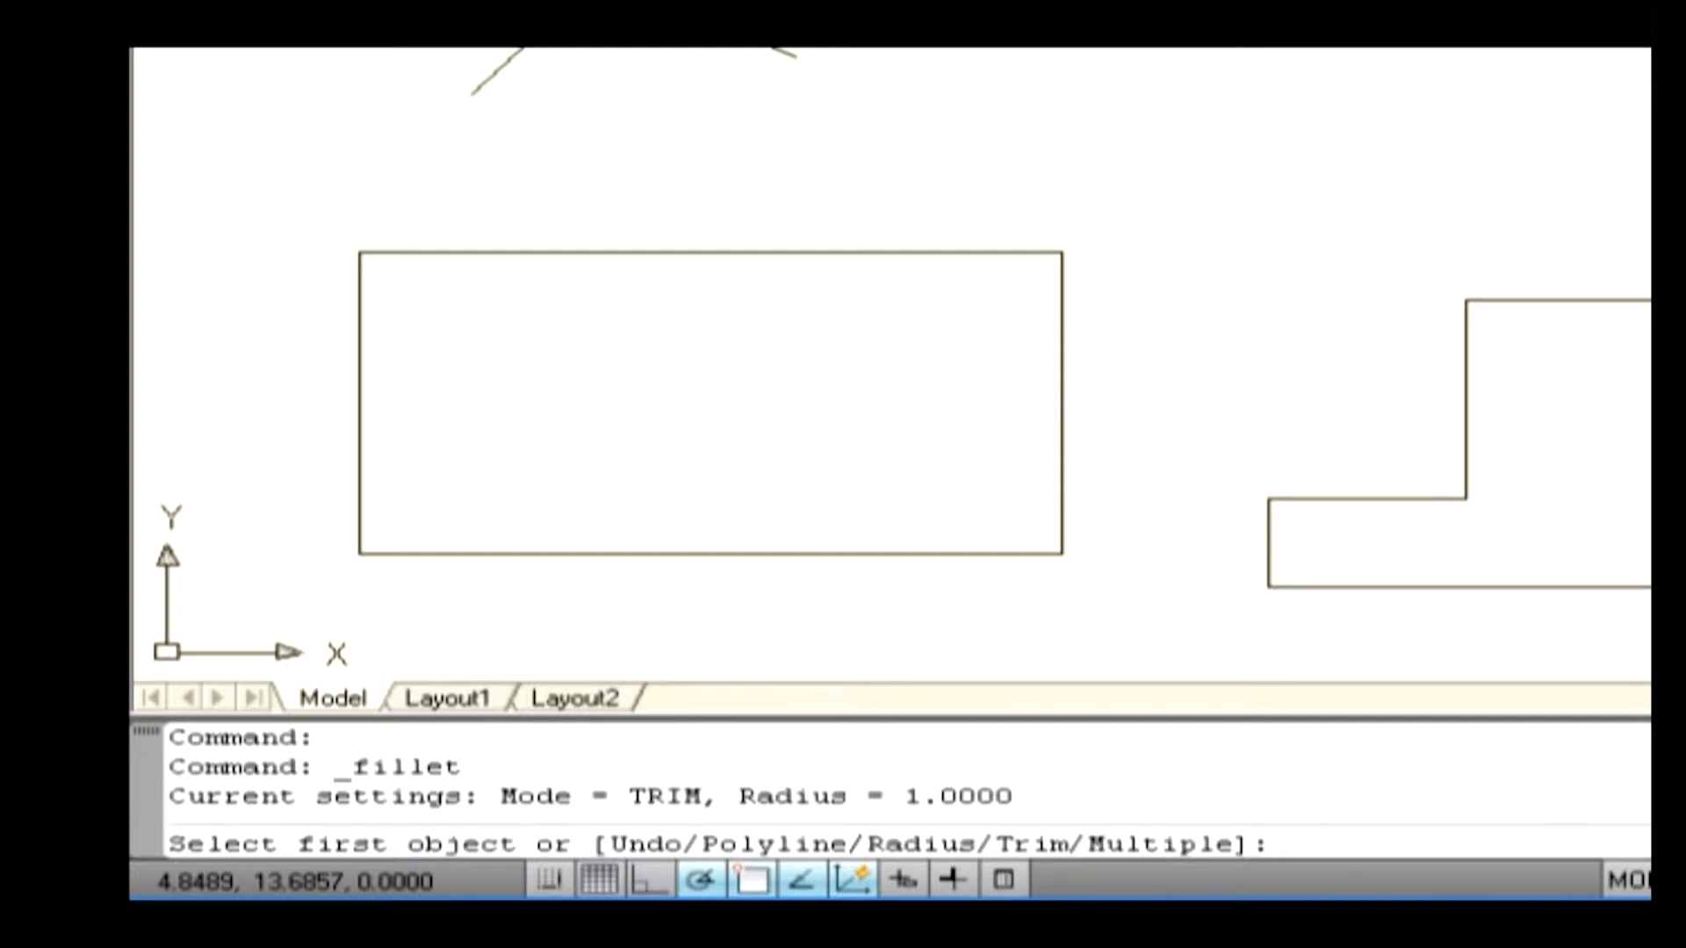
text(r)
key(Return)
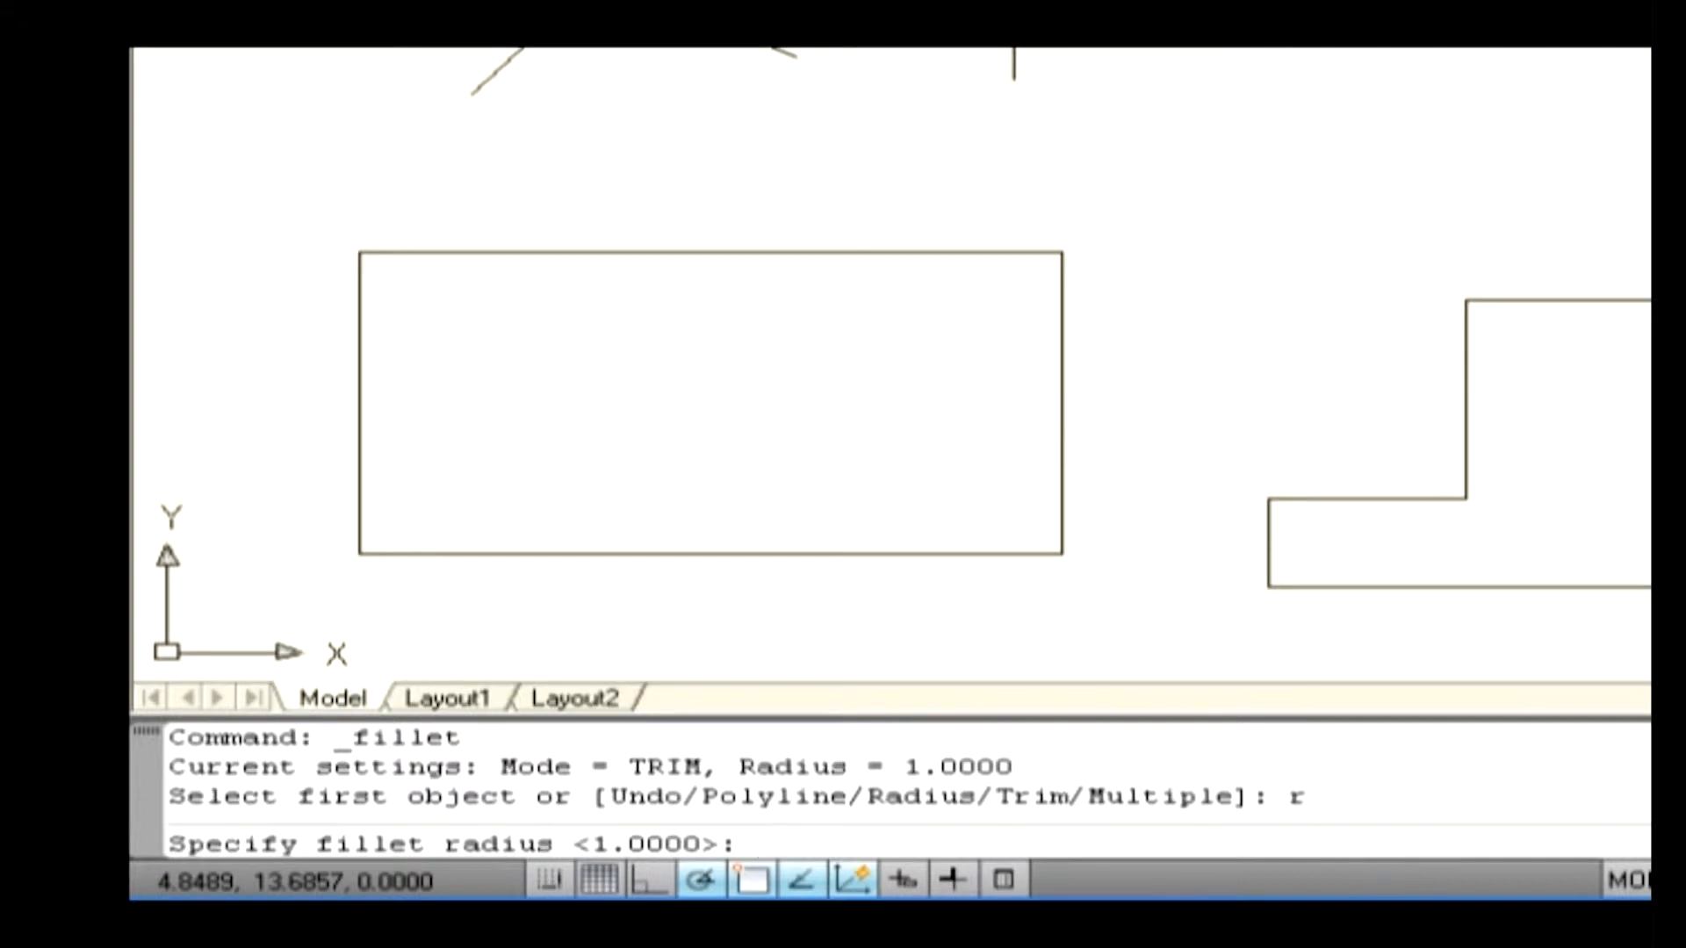
text(1)
key(Return)
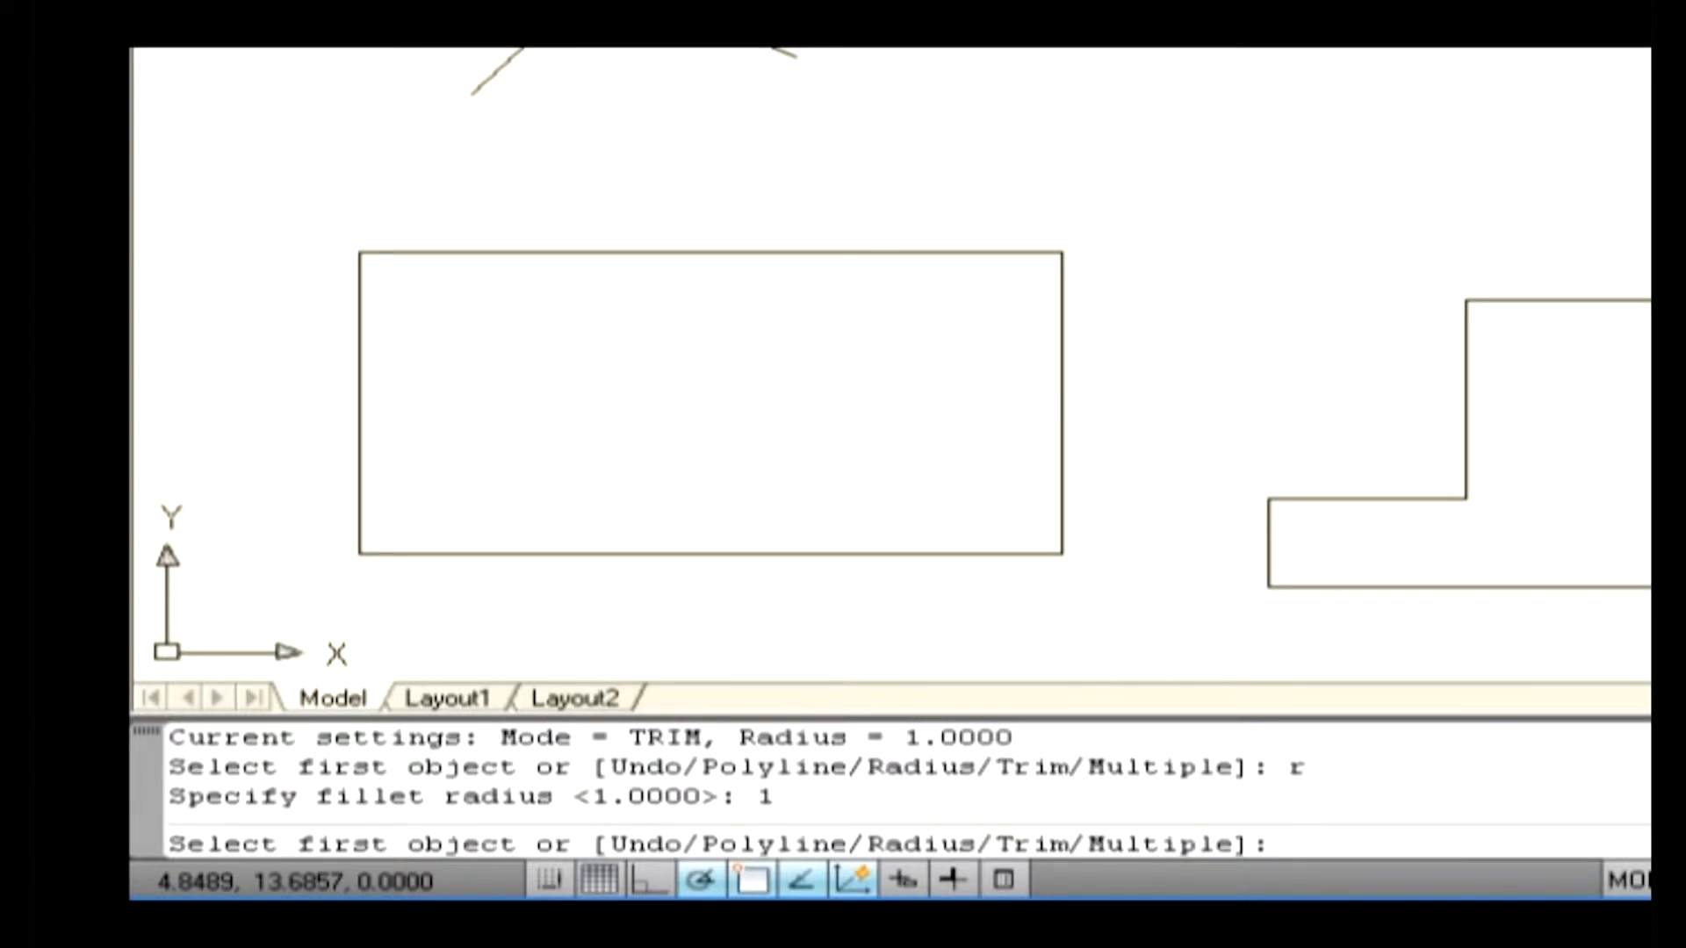
click(494, 252)
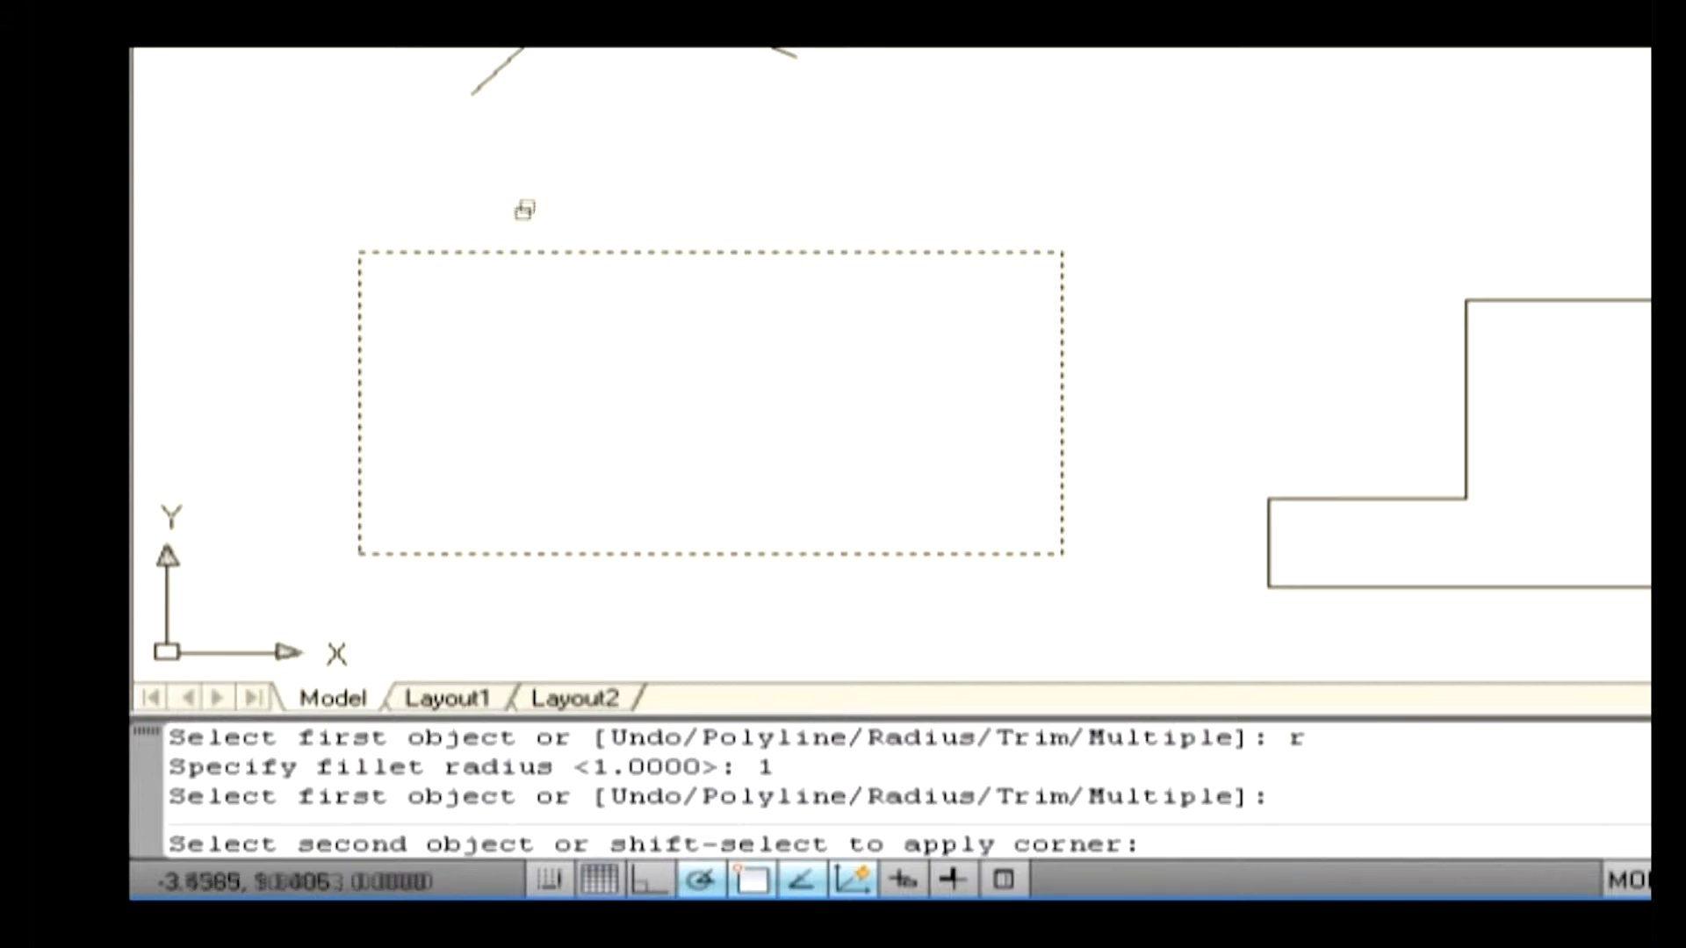
click(360, 344)
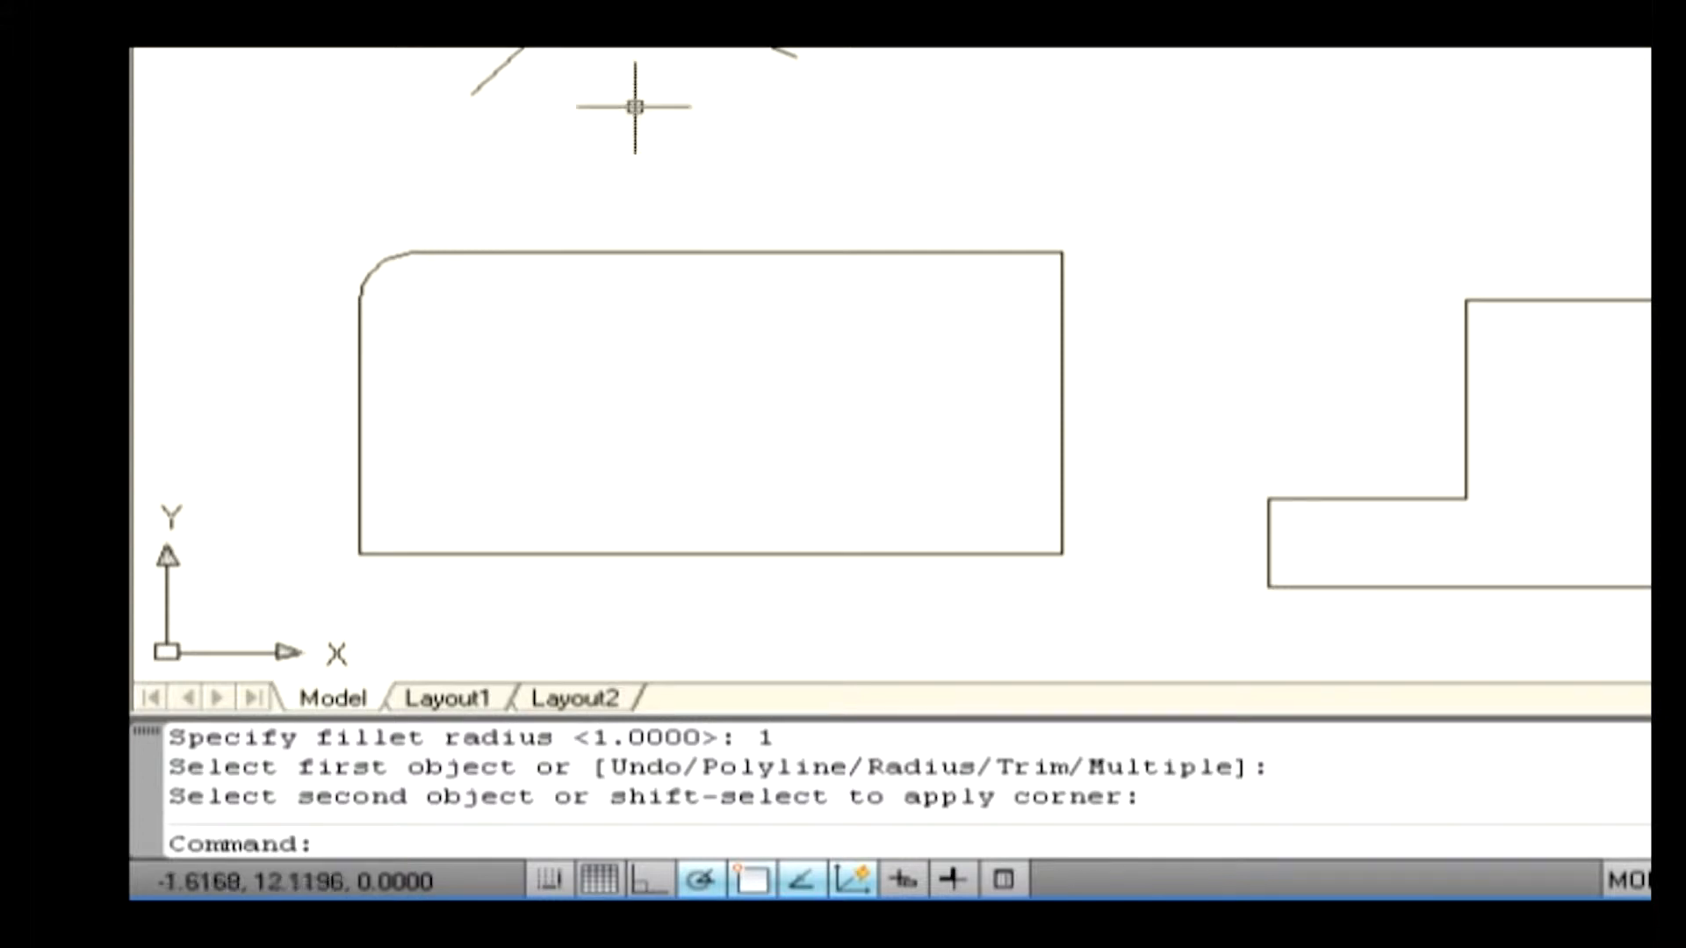
Using Fillet's Multiple option, round the lower inside corner and the adjoining outside corner of the stepped profile's first riser.
click(713, 47)
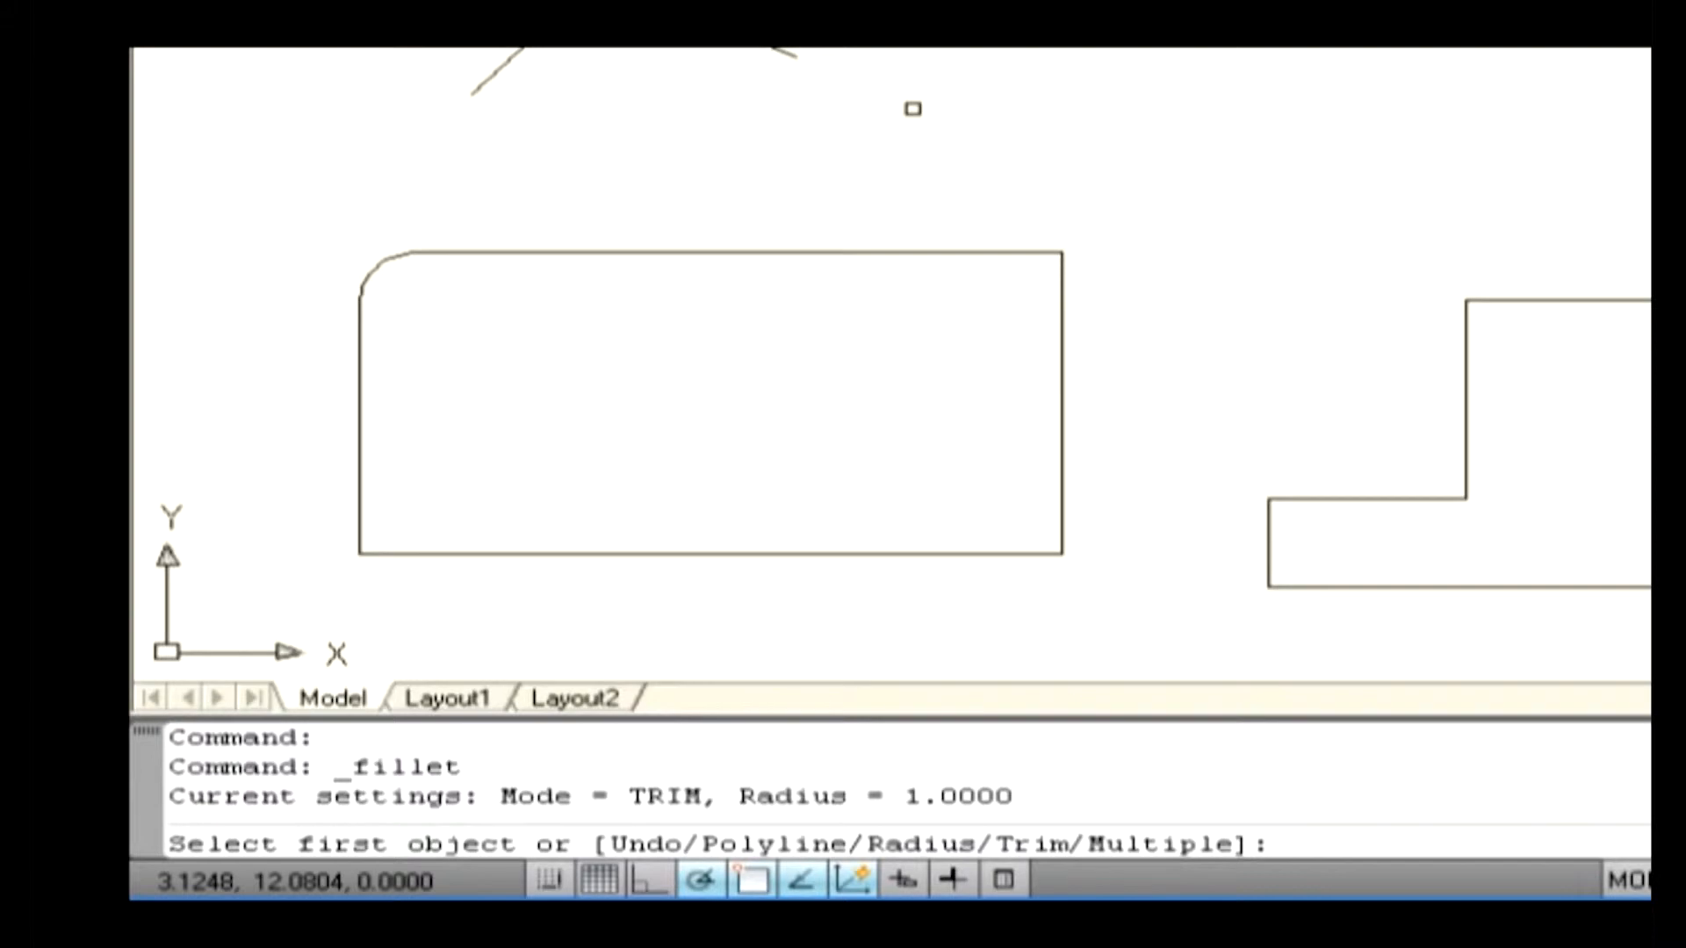
text(m)
key(Return)
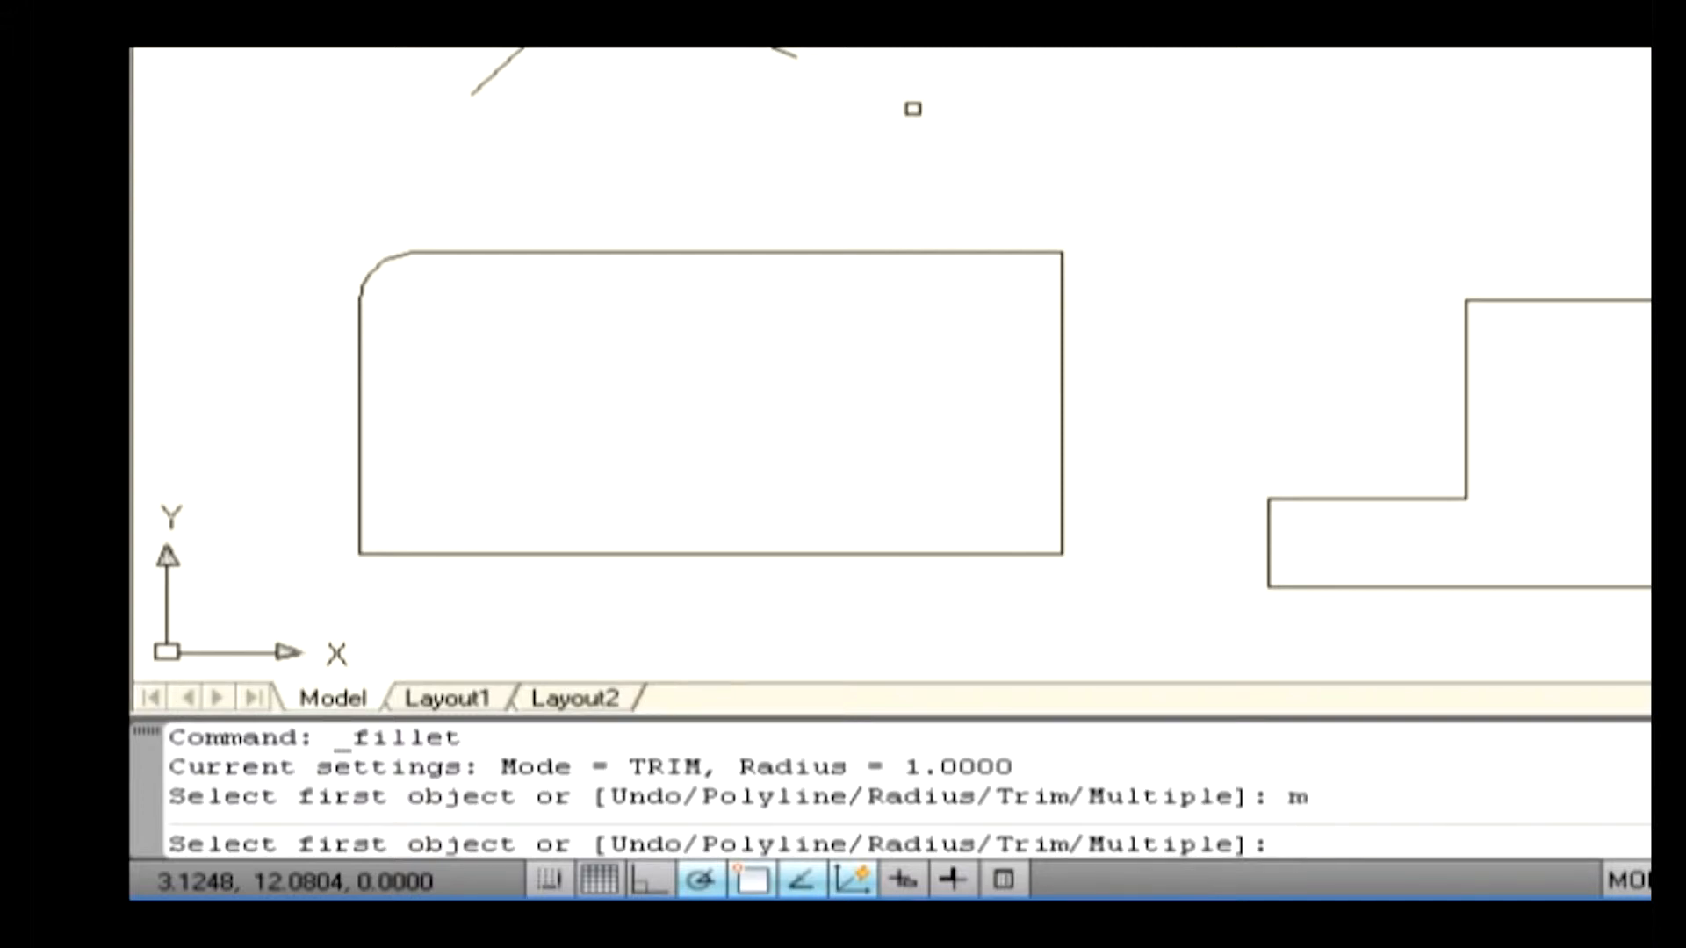
click(1448, 499)
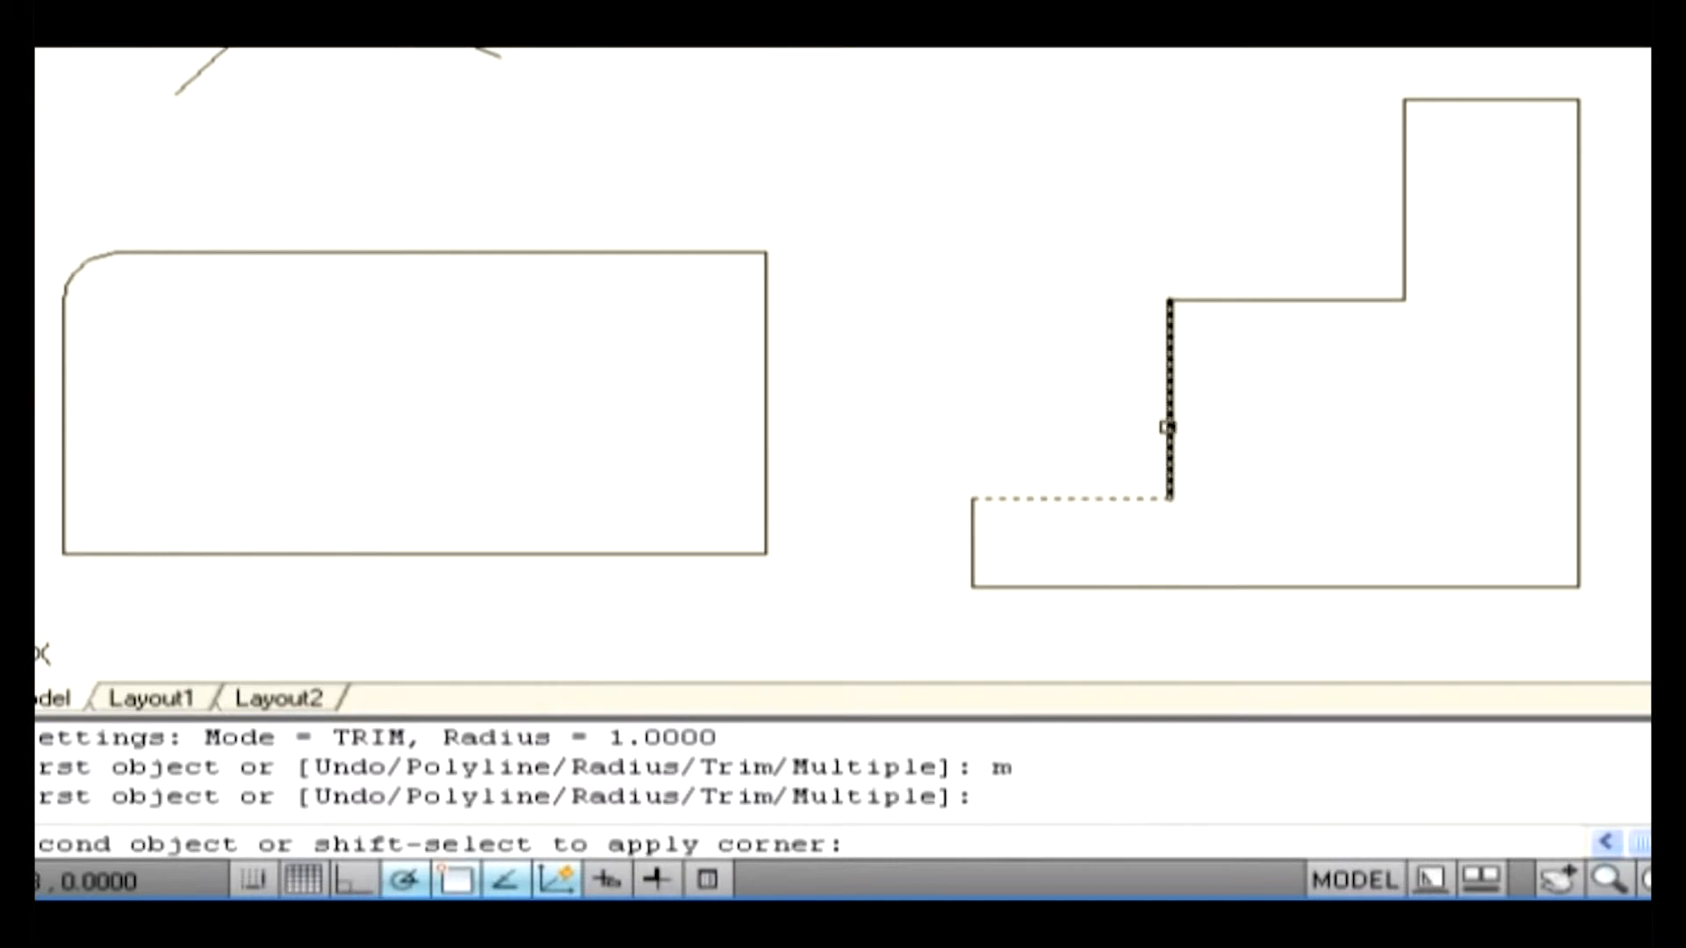
click(1169, 427)
click(1171, 355)
click(1229, 300)
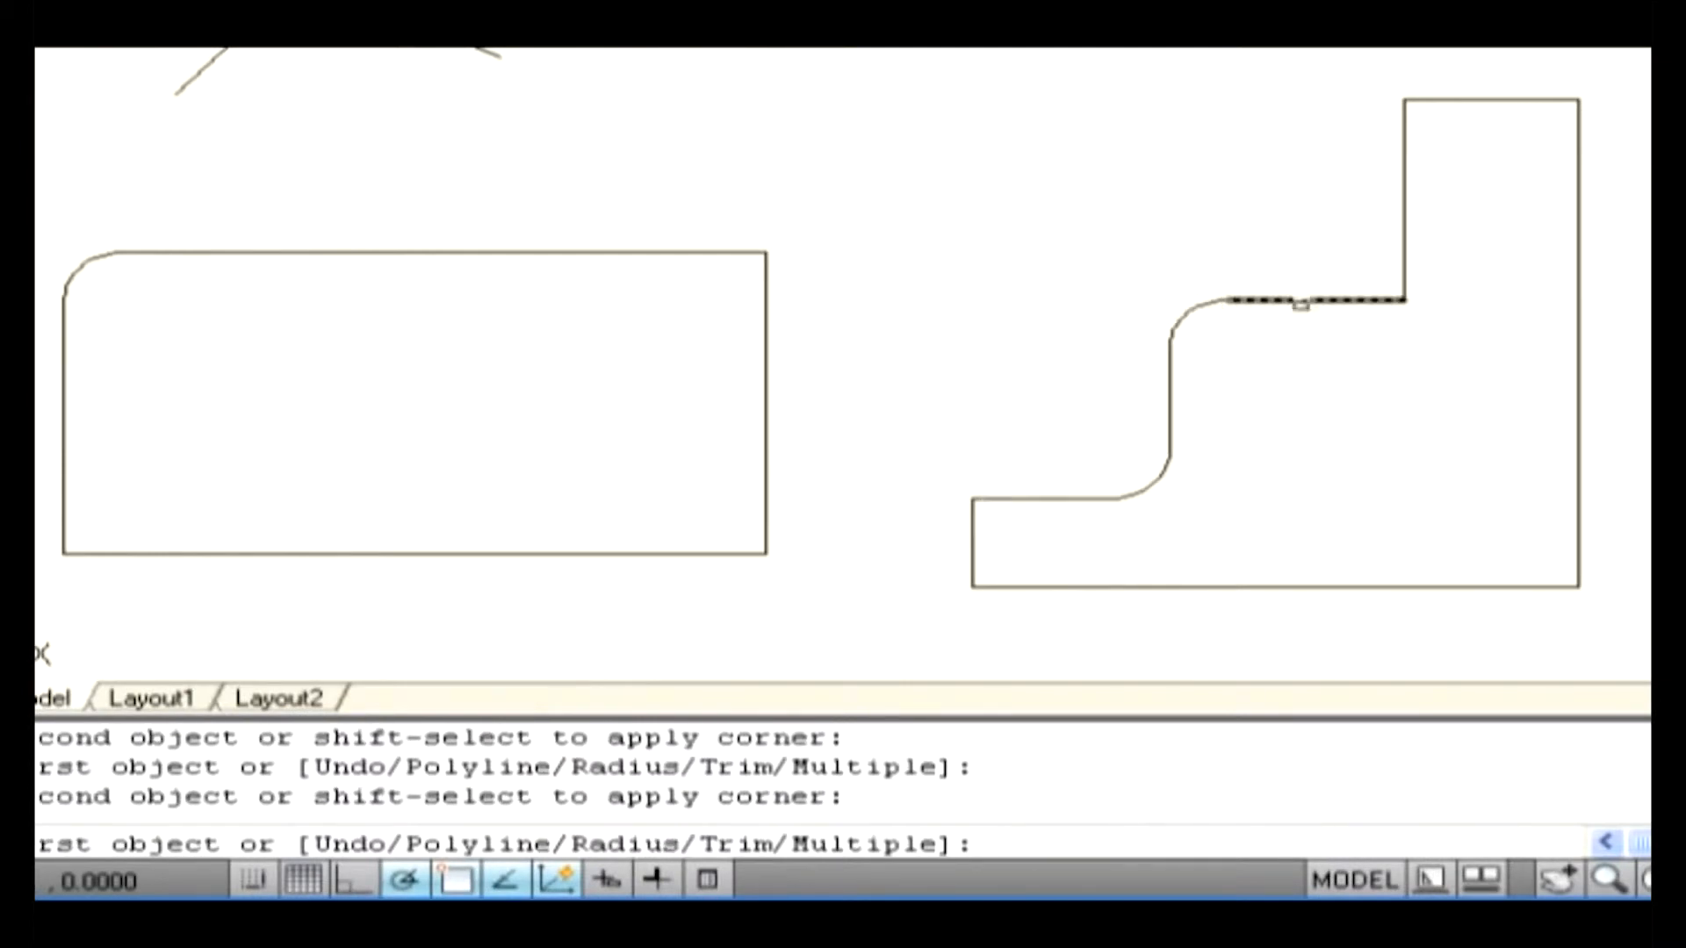
Fillet the upper inside corner of the stepped profile, and undo that last fillet within the command before ending it.
click(1301, 300)
click(1405, 223)
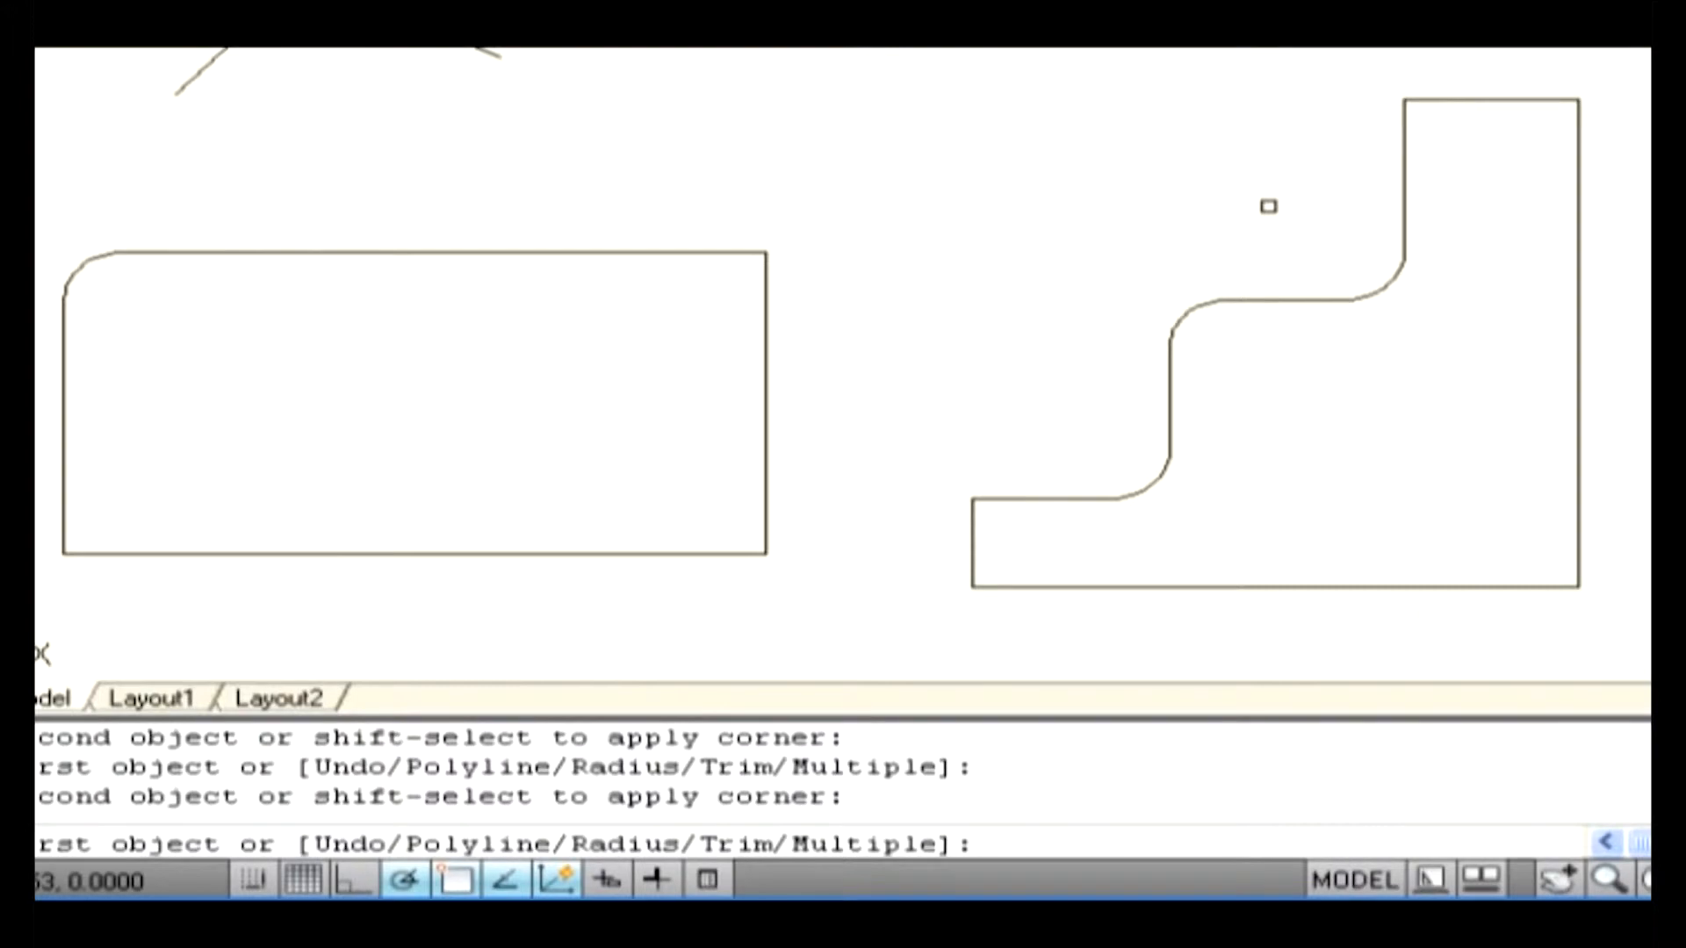
text(u)
key(Return)
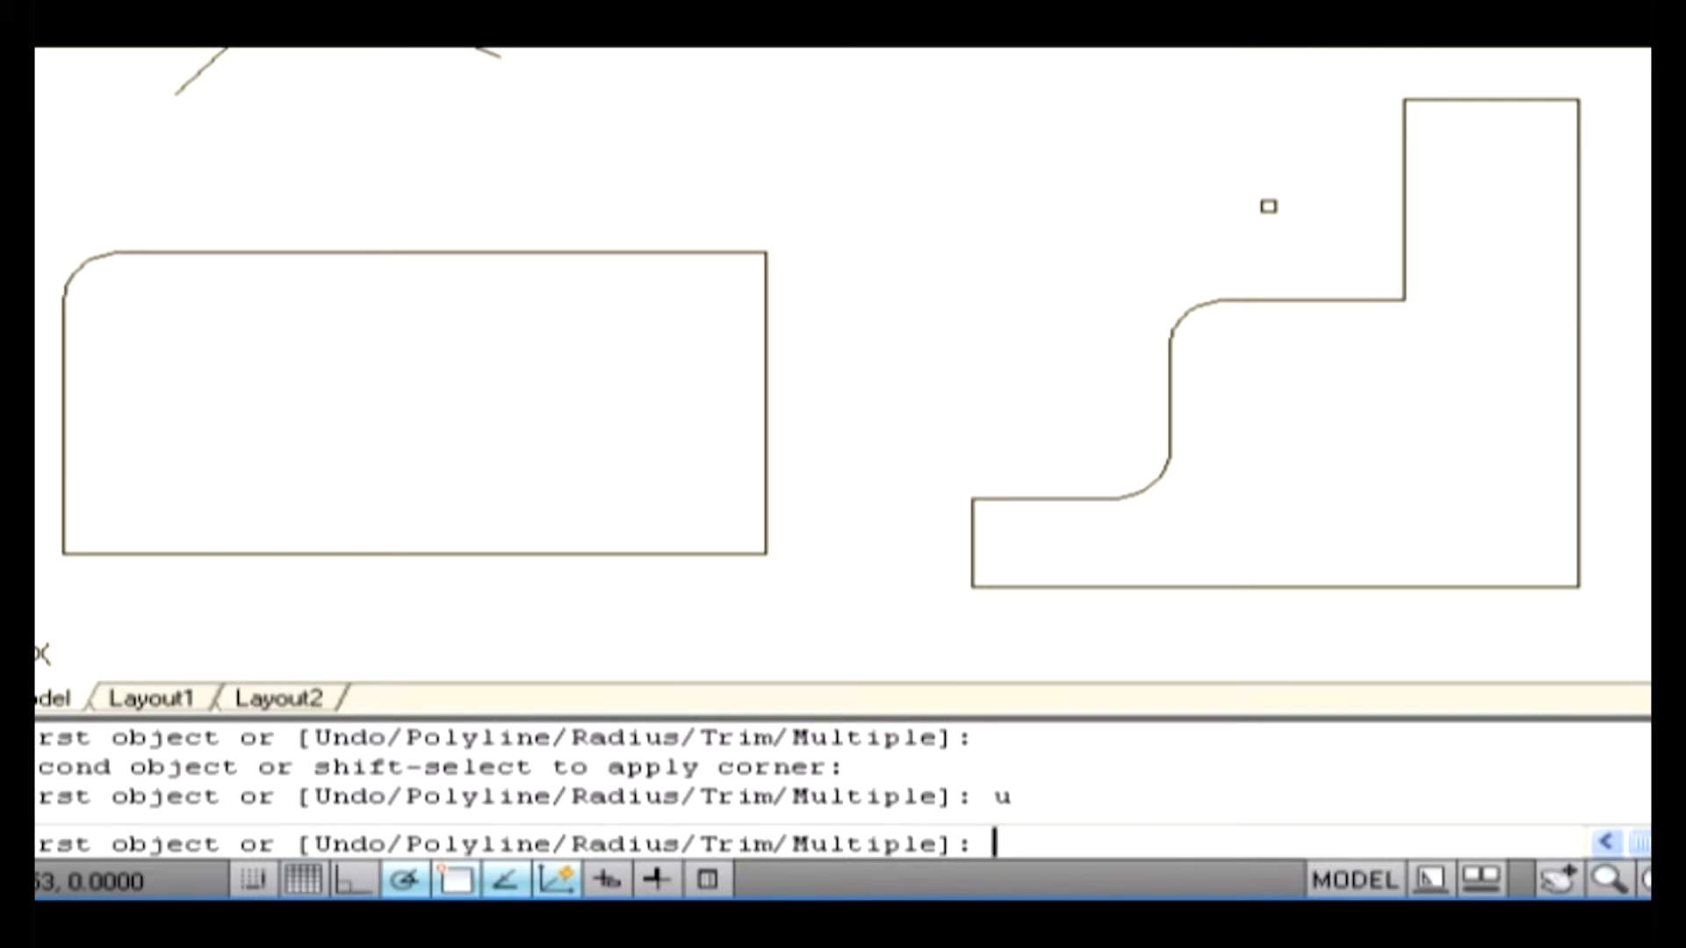
key(Return)
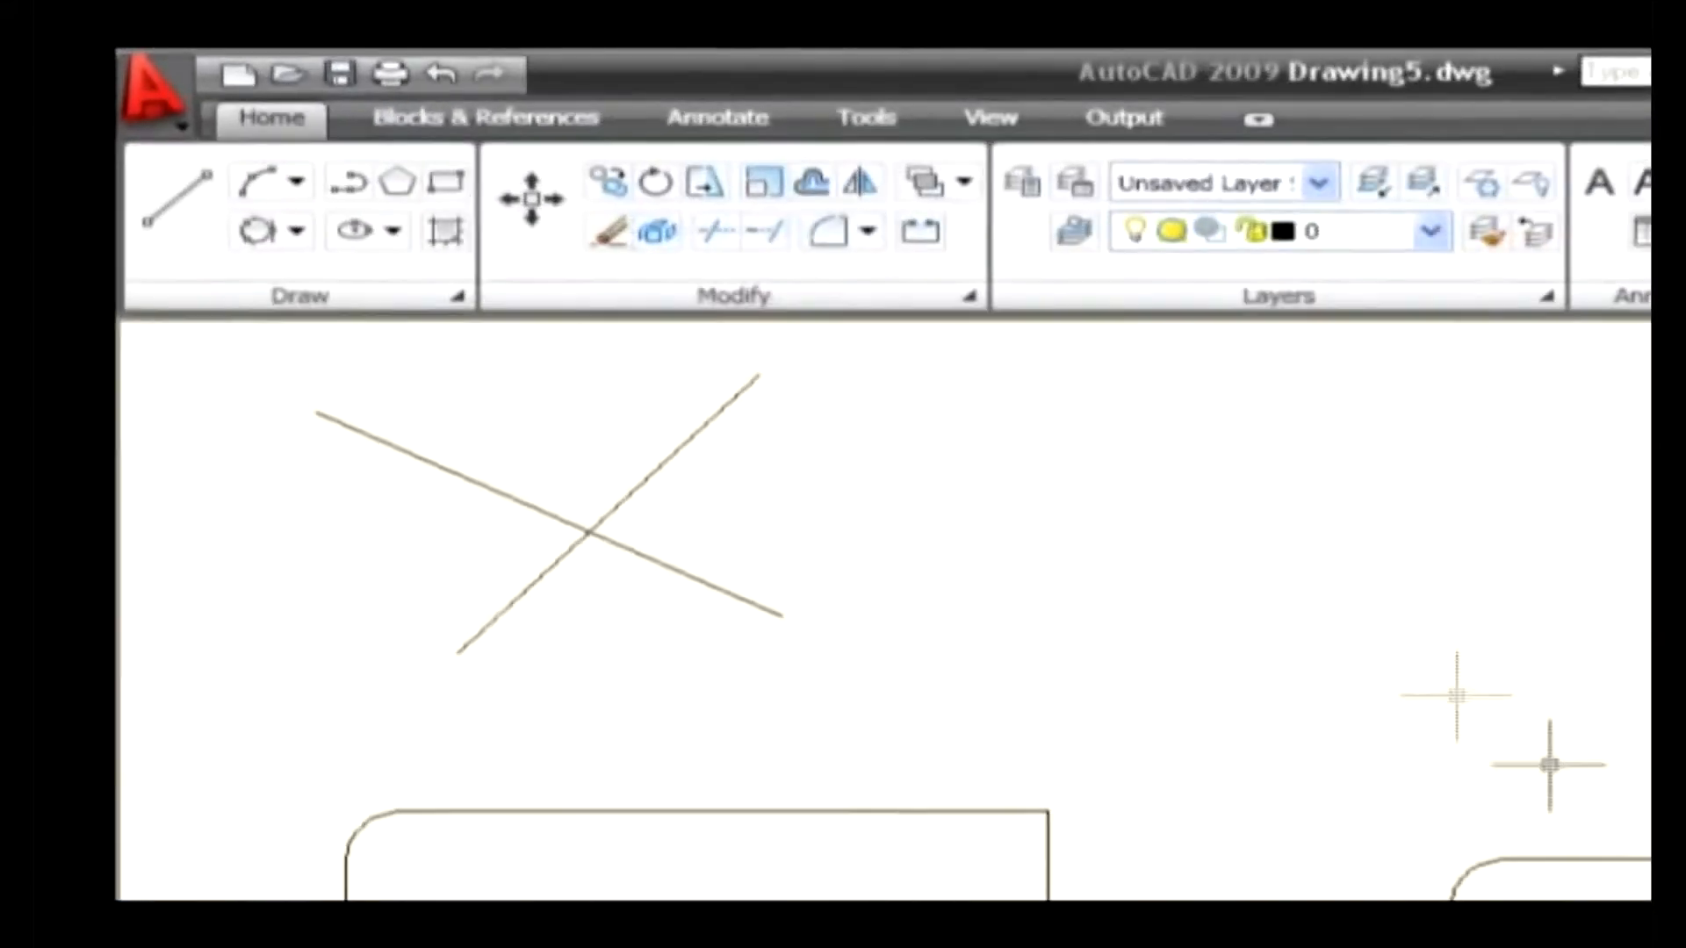
Fillet all remaining corners of the rectangle at once using Fillet's Polyline option.
click(836, 233)
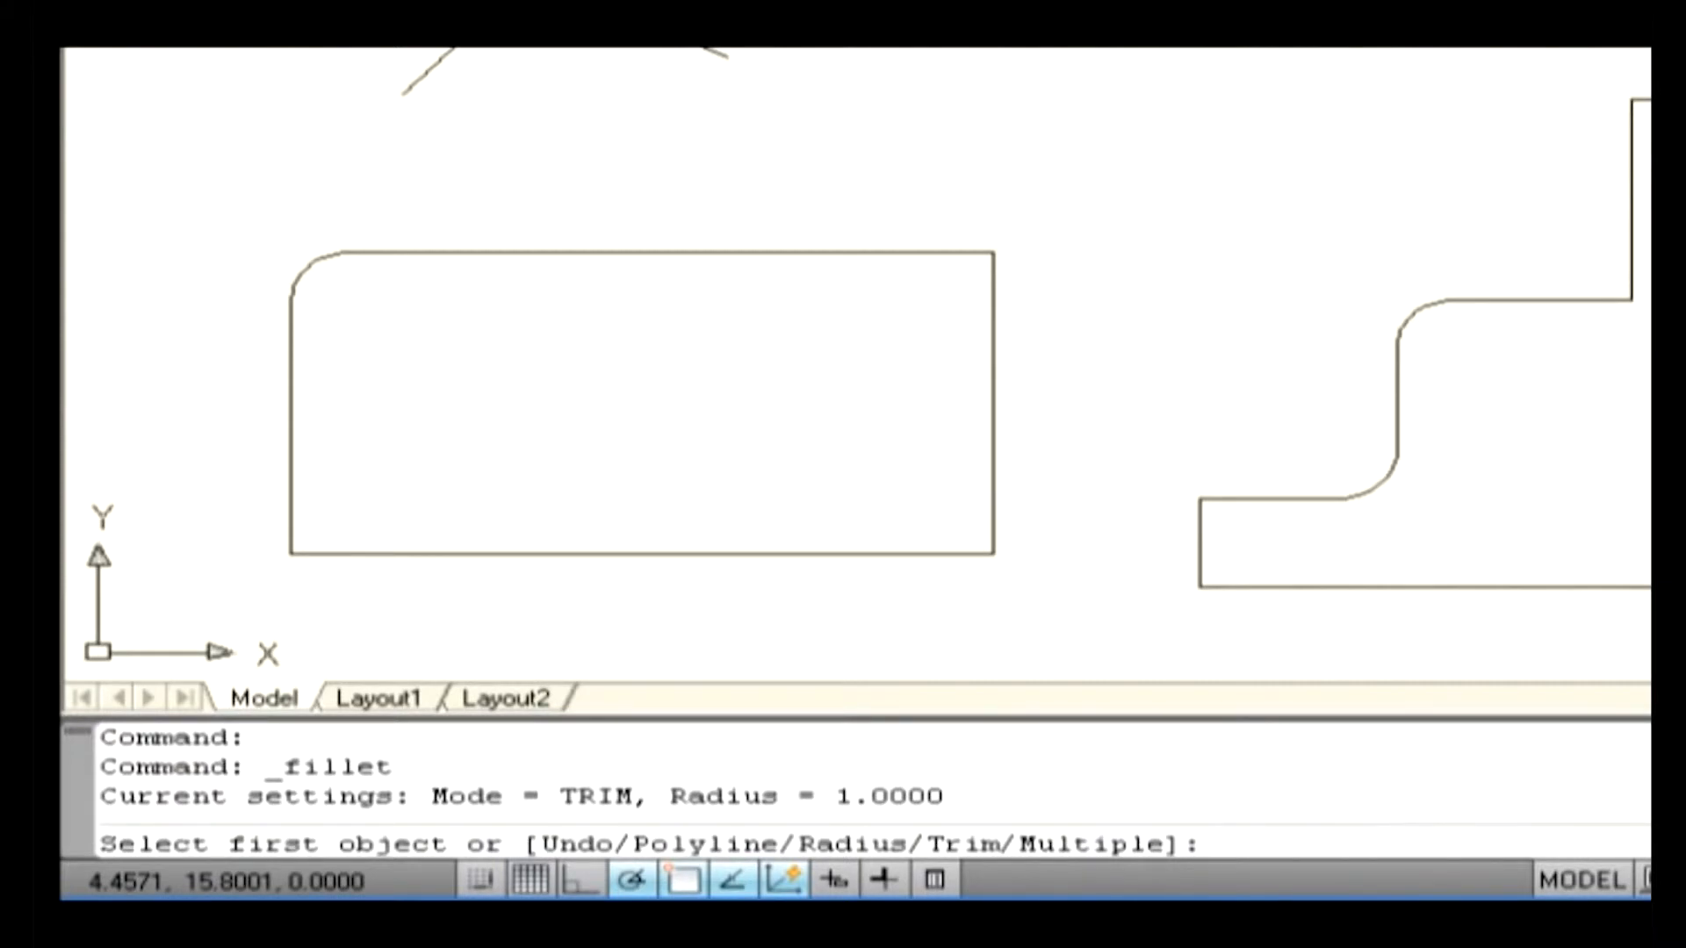
text(p)
key(Return)
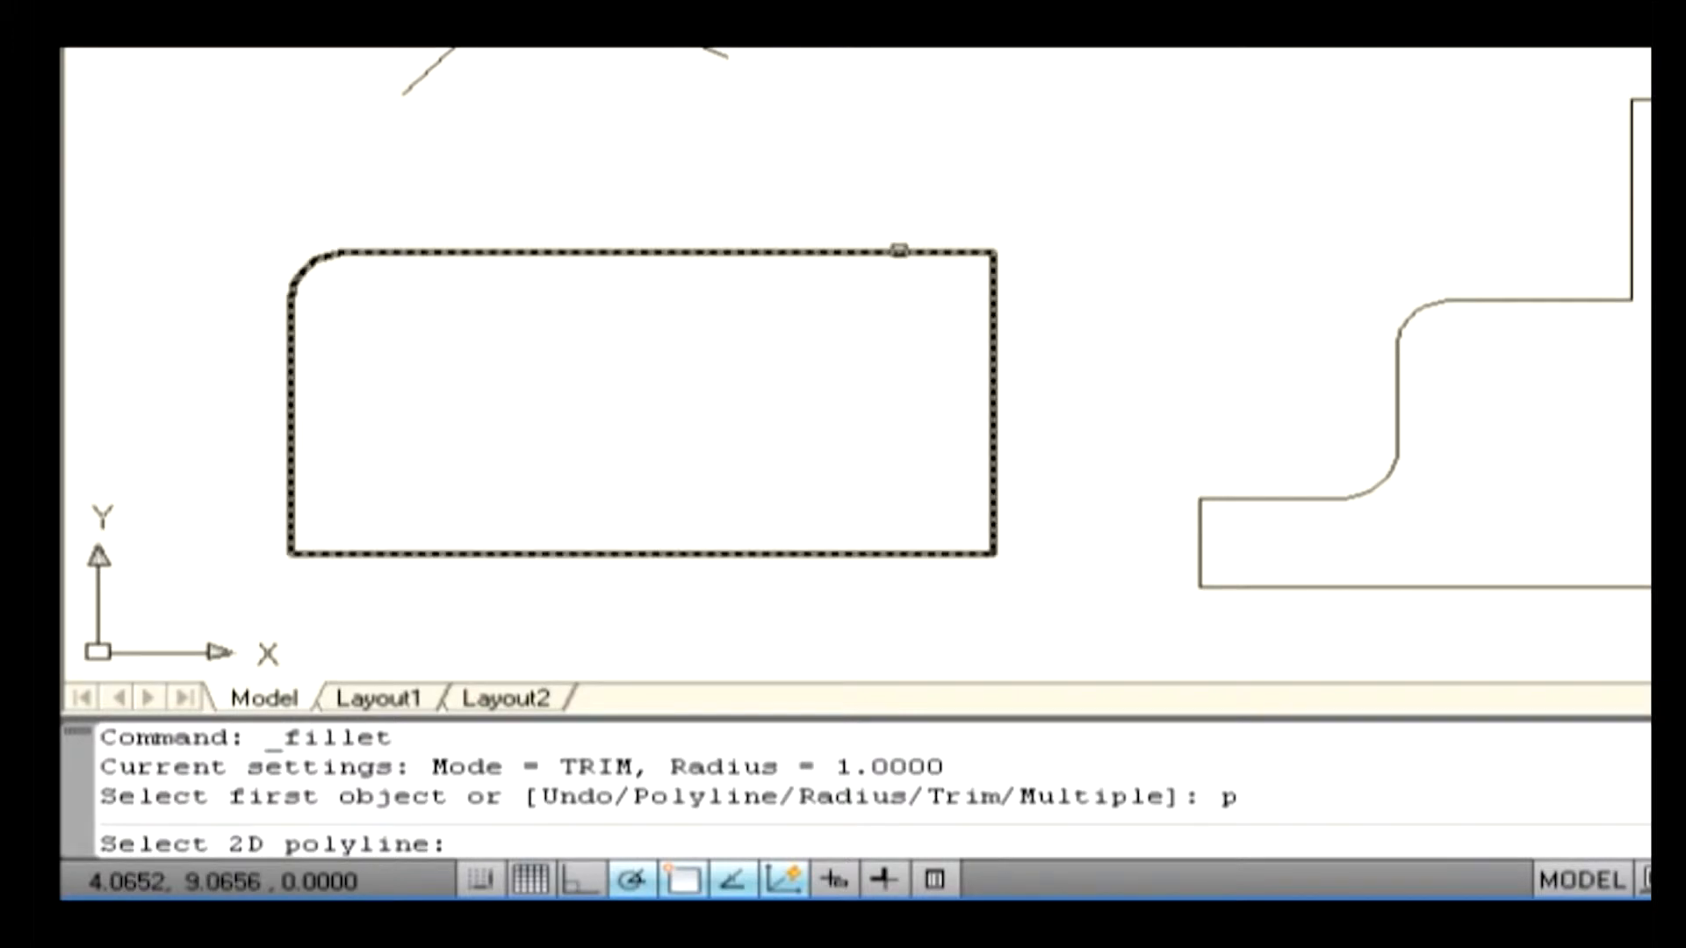
click(898, 251)
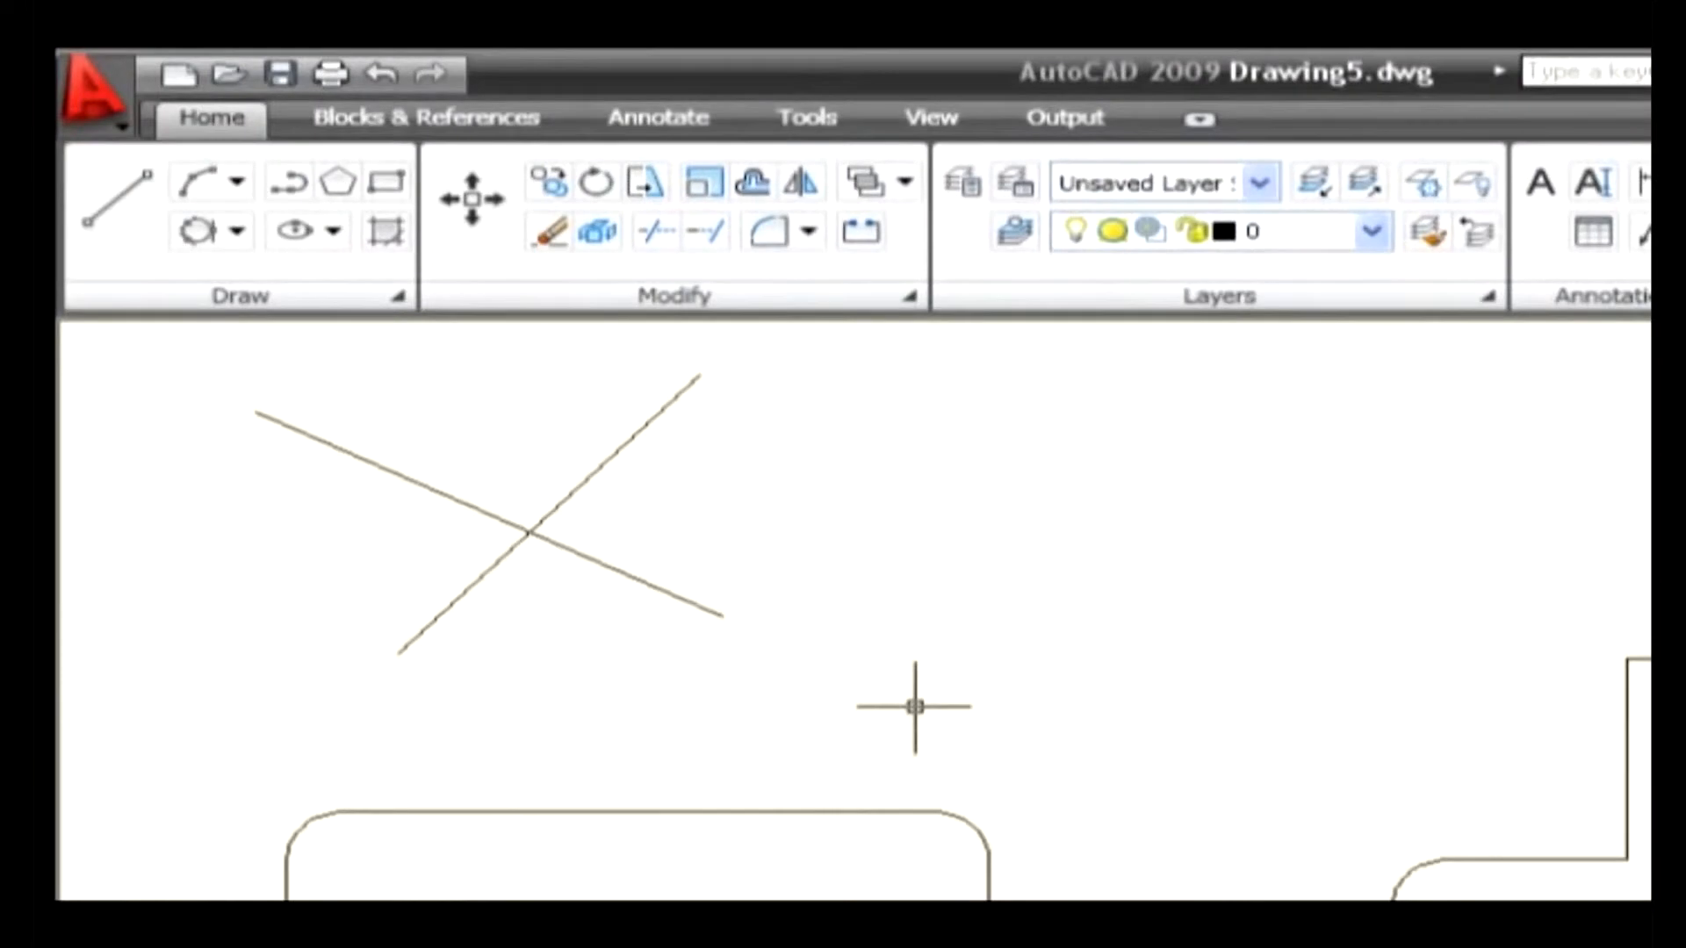
Set Fillet's trim mode to Trim and fillet the two crossing lines between the upper-right arm and the upper-left arm.
click(767, 232)
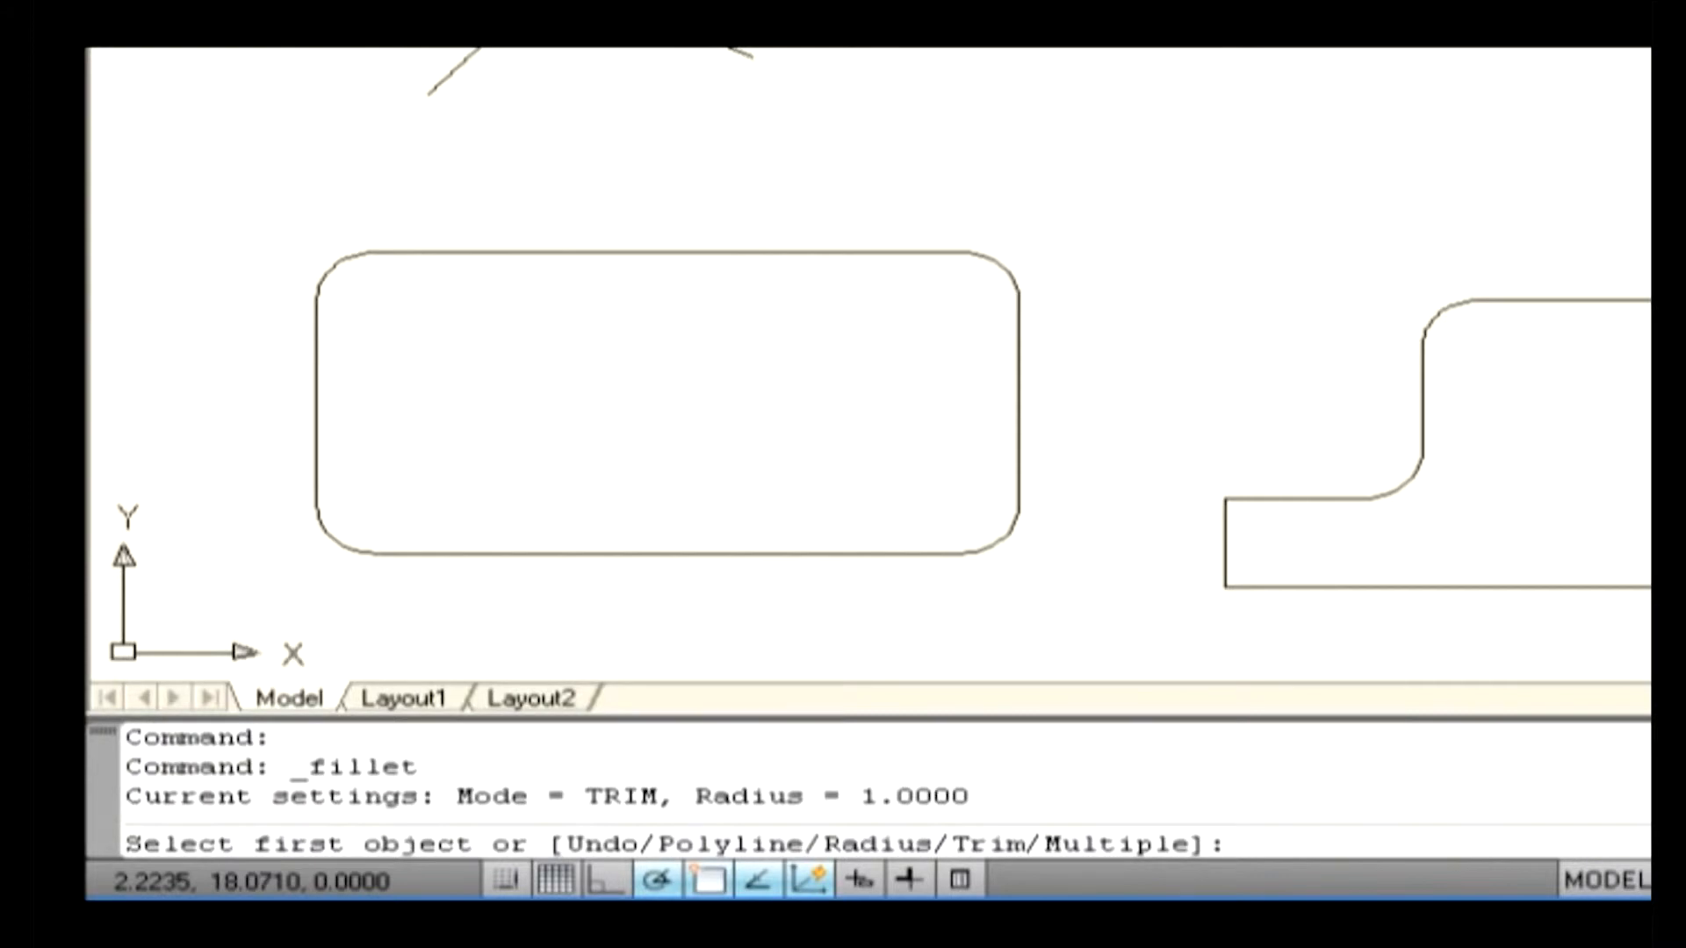
text(t)
key(Return)
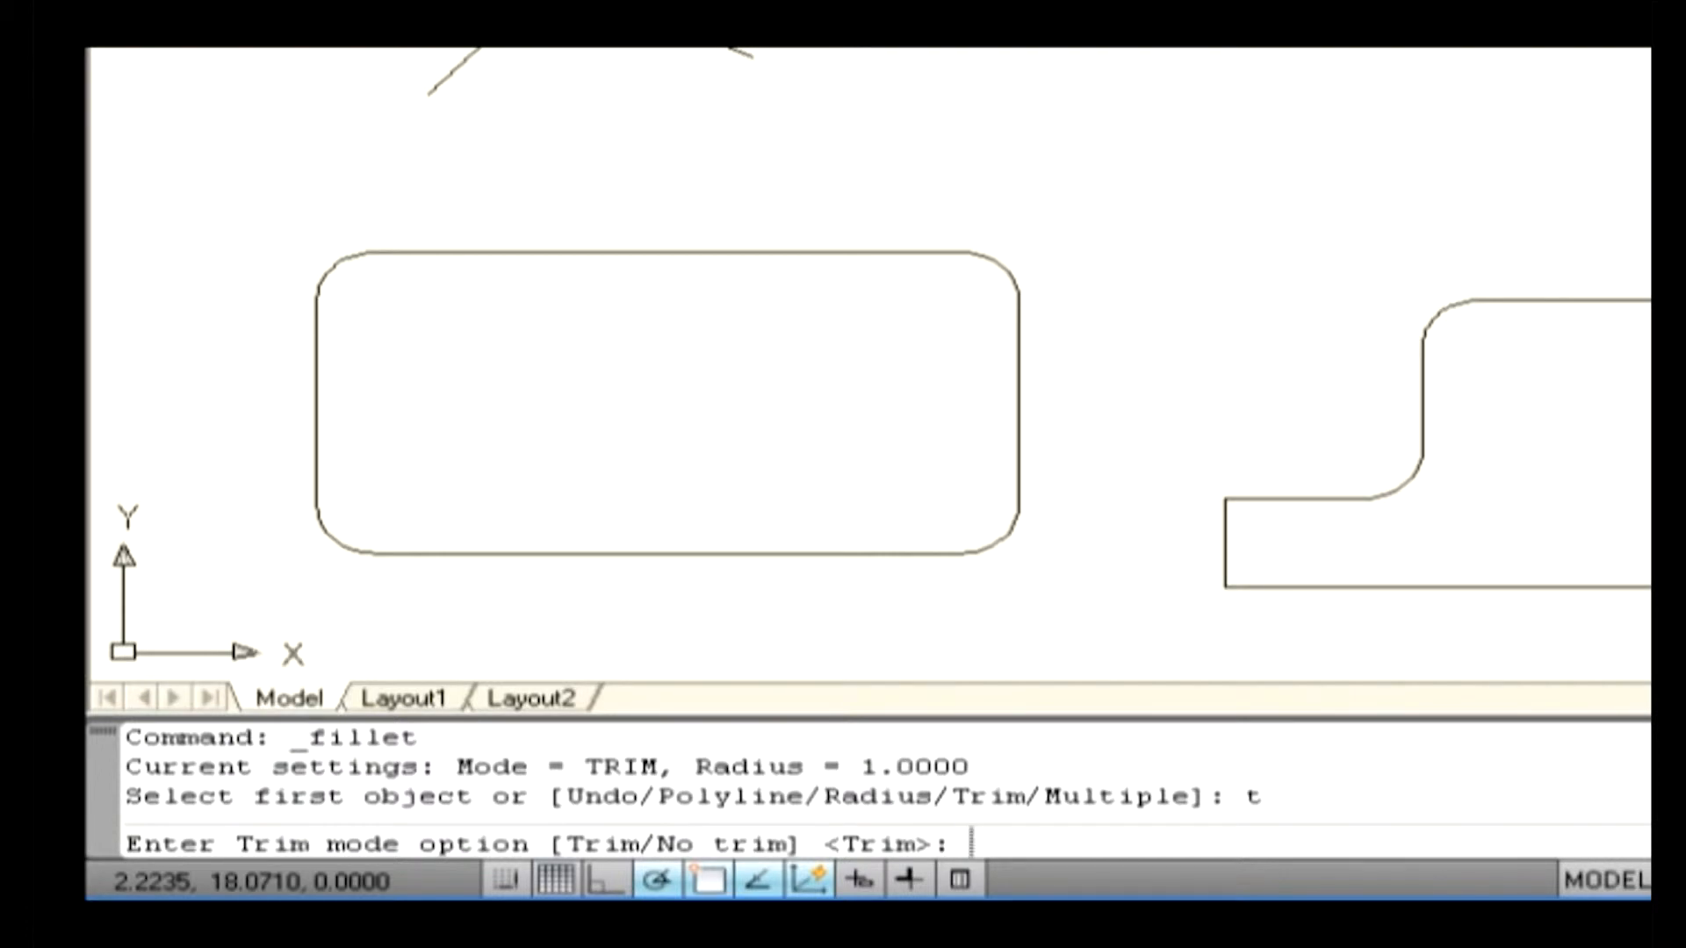
text(t)
key(Return)
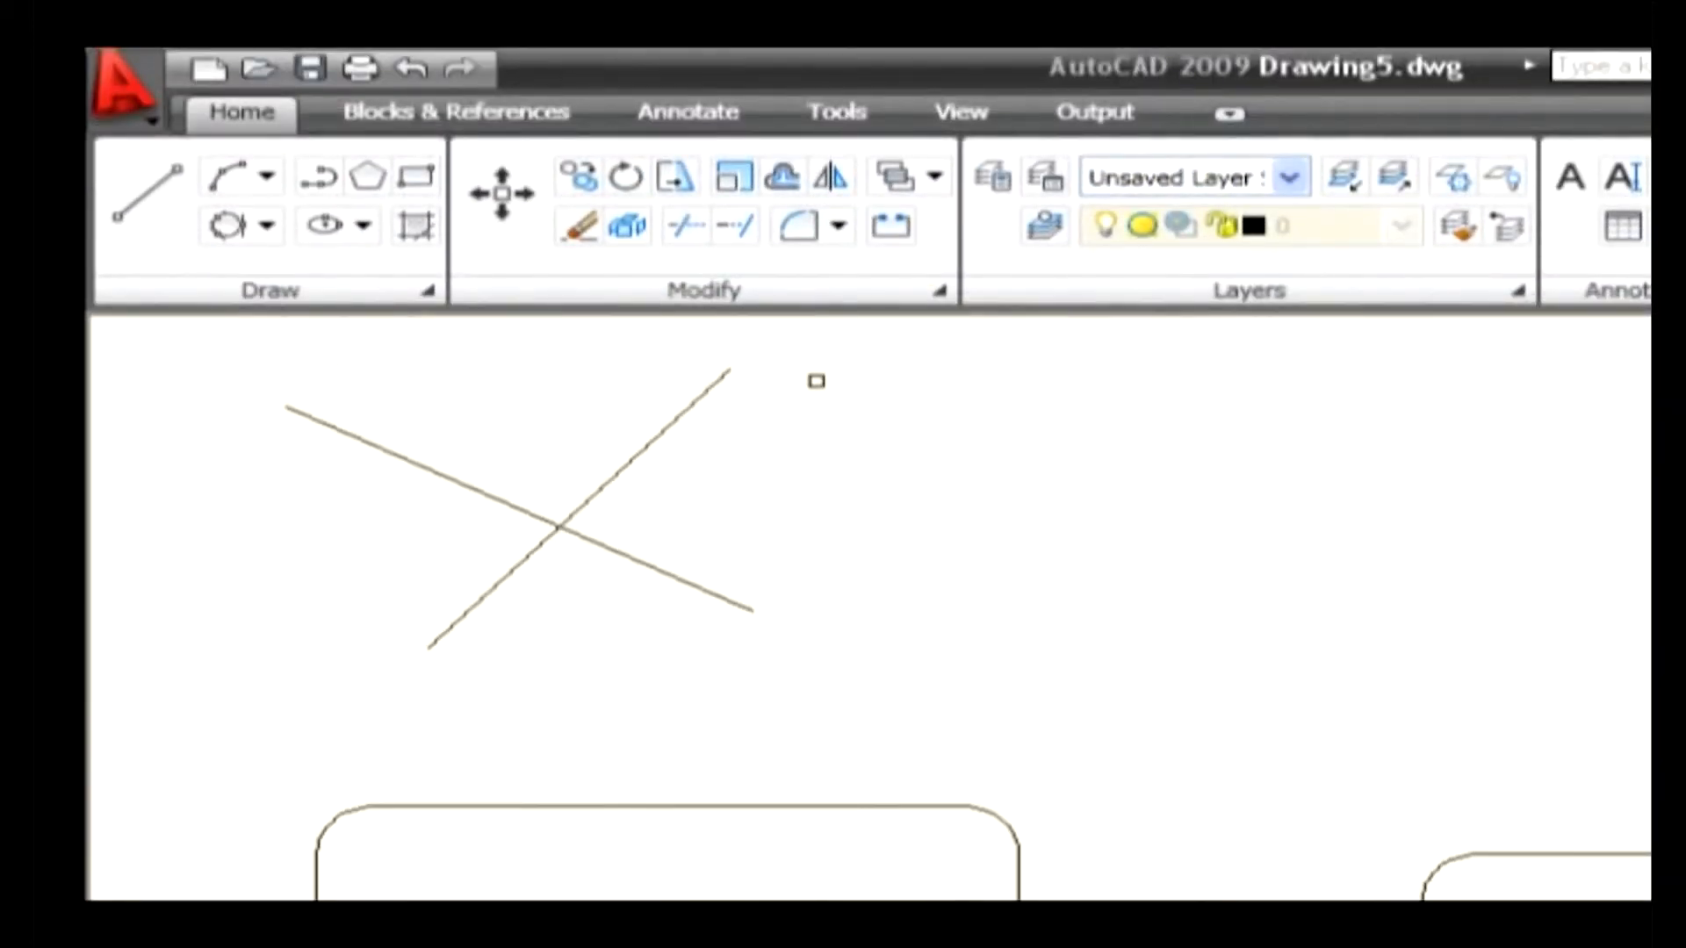
click(626, 466)
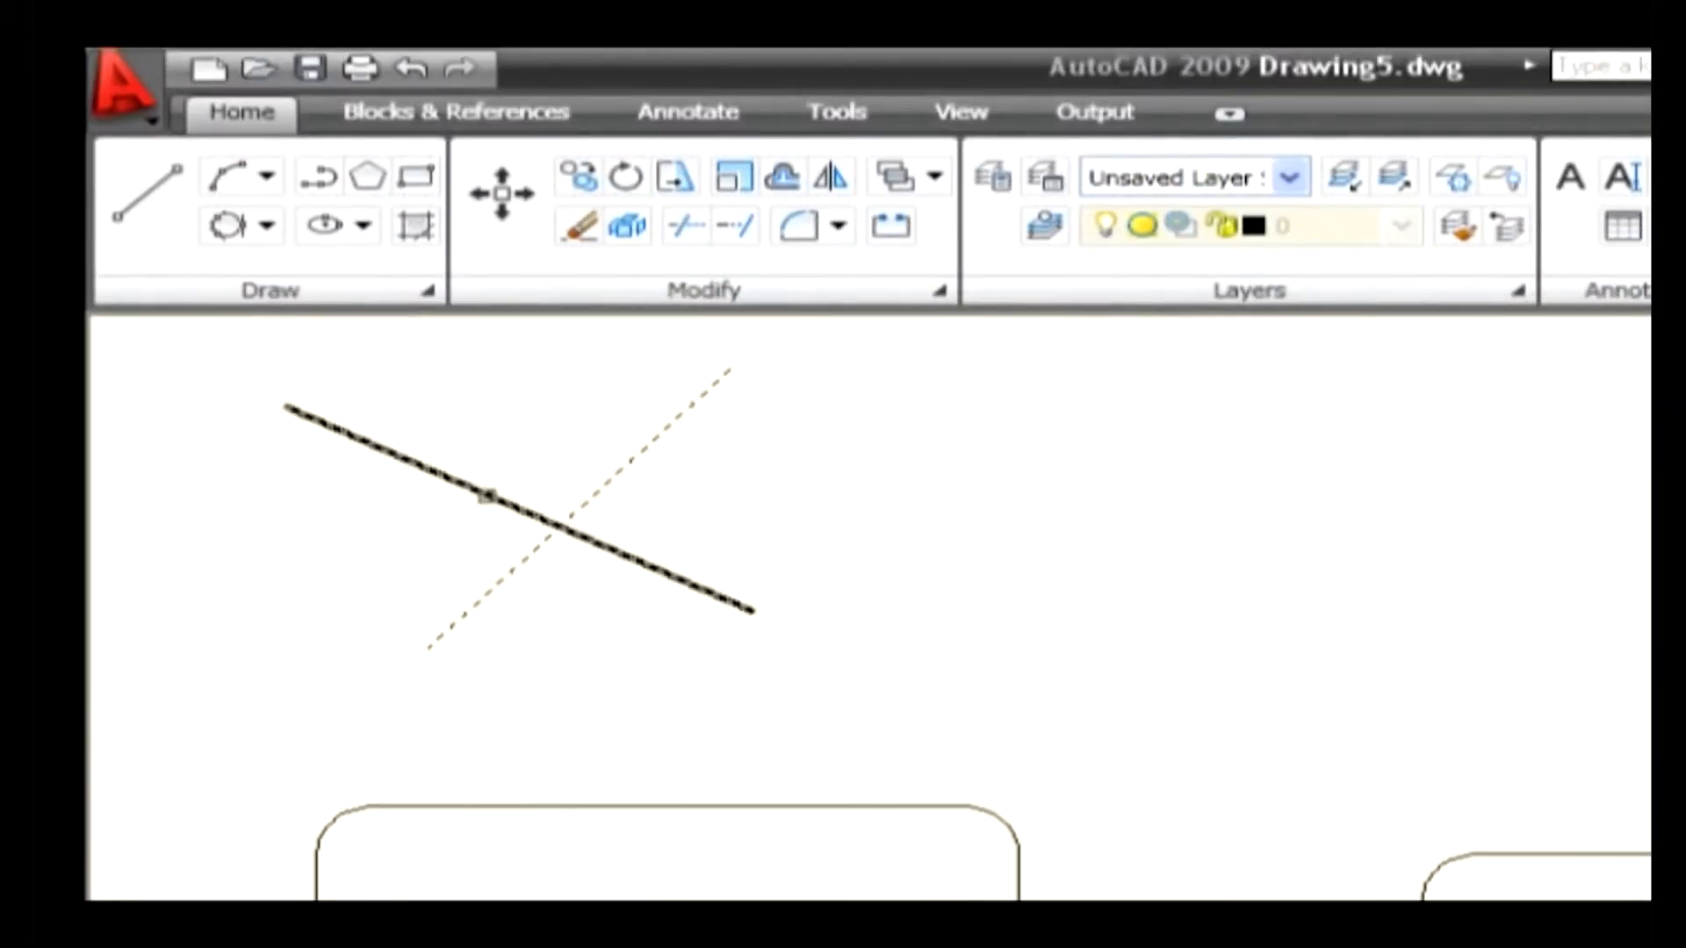
click(487, 497)
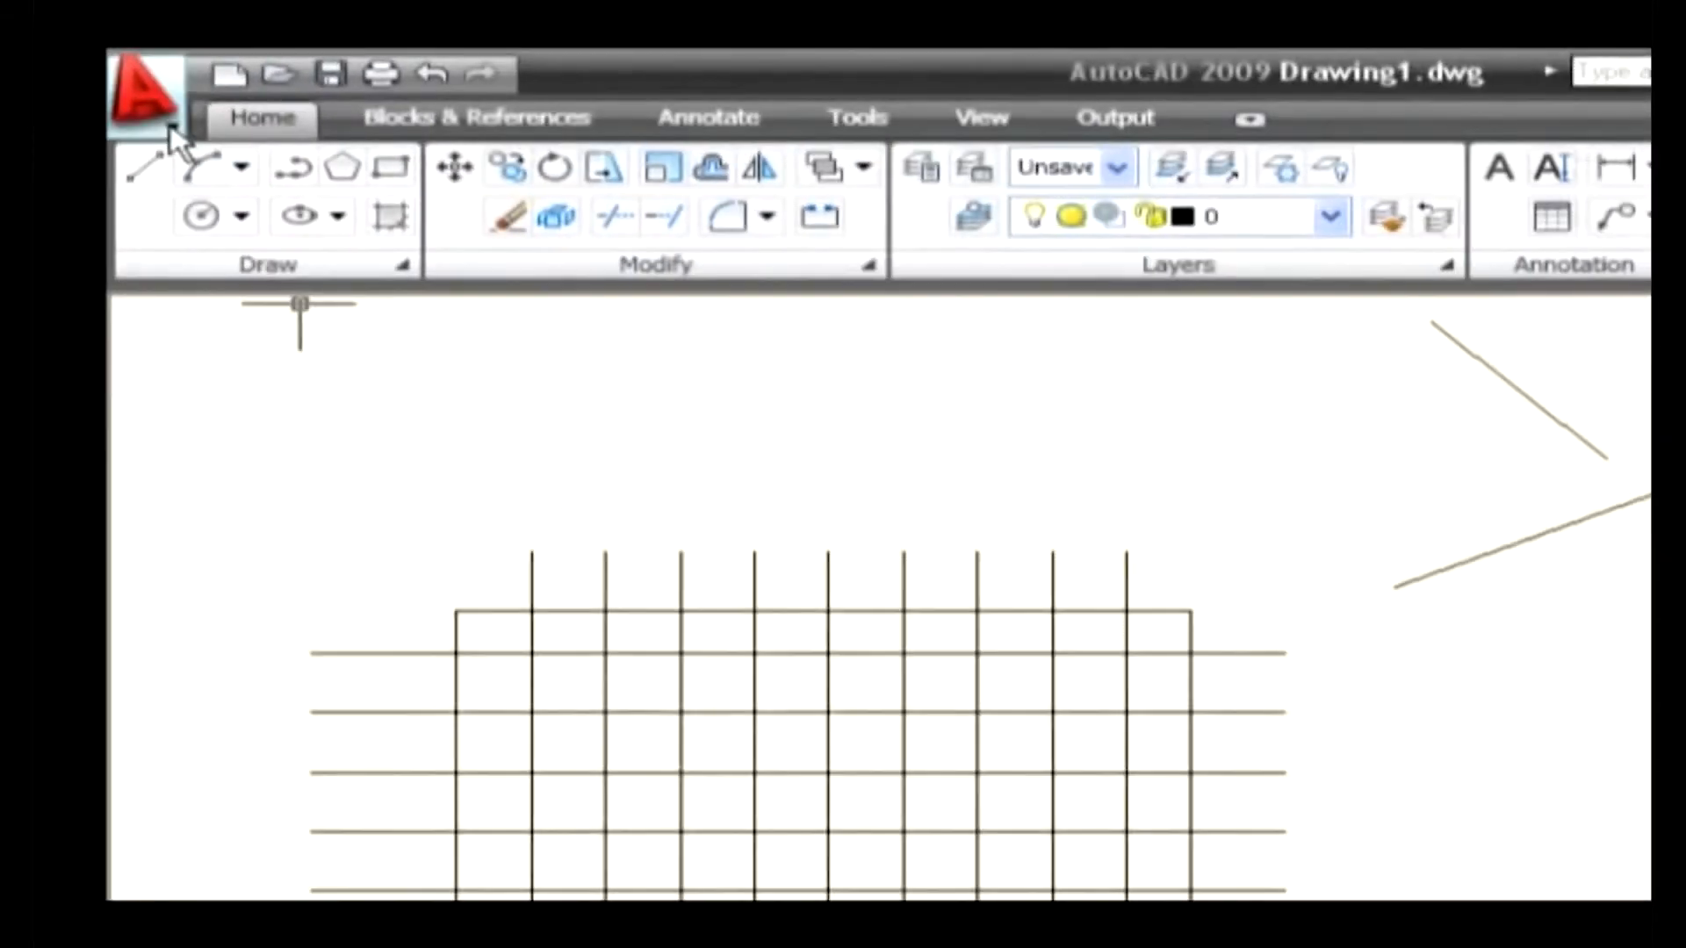
click(171, 128)
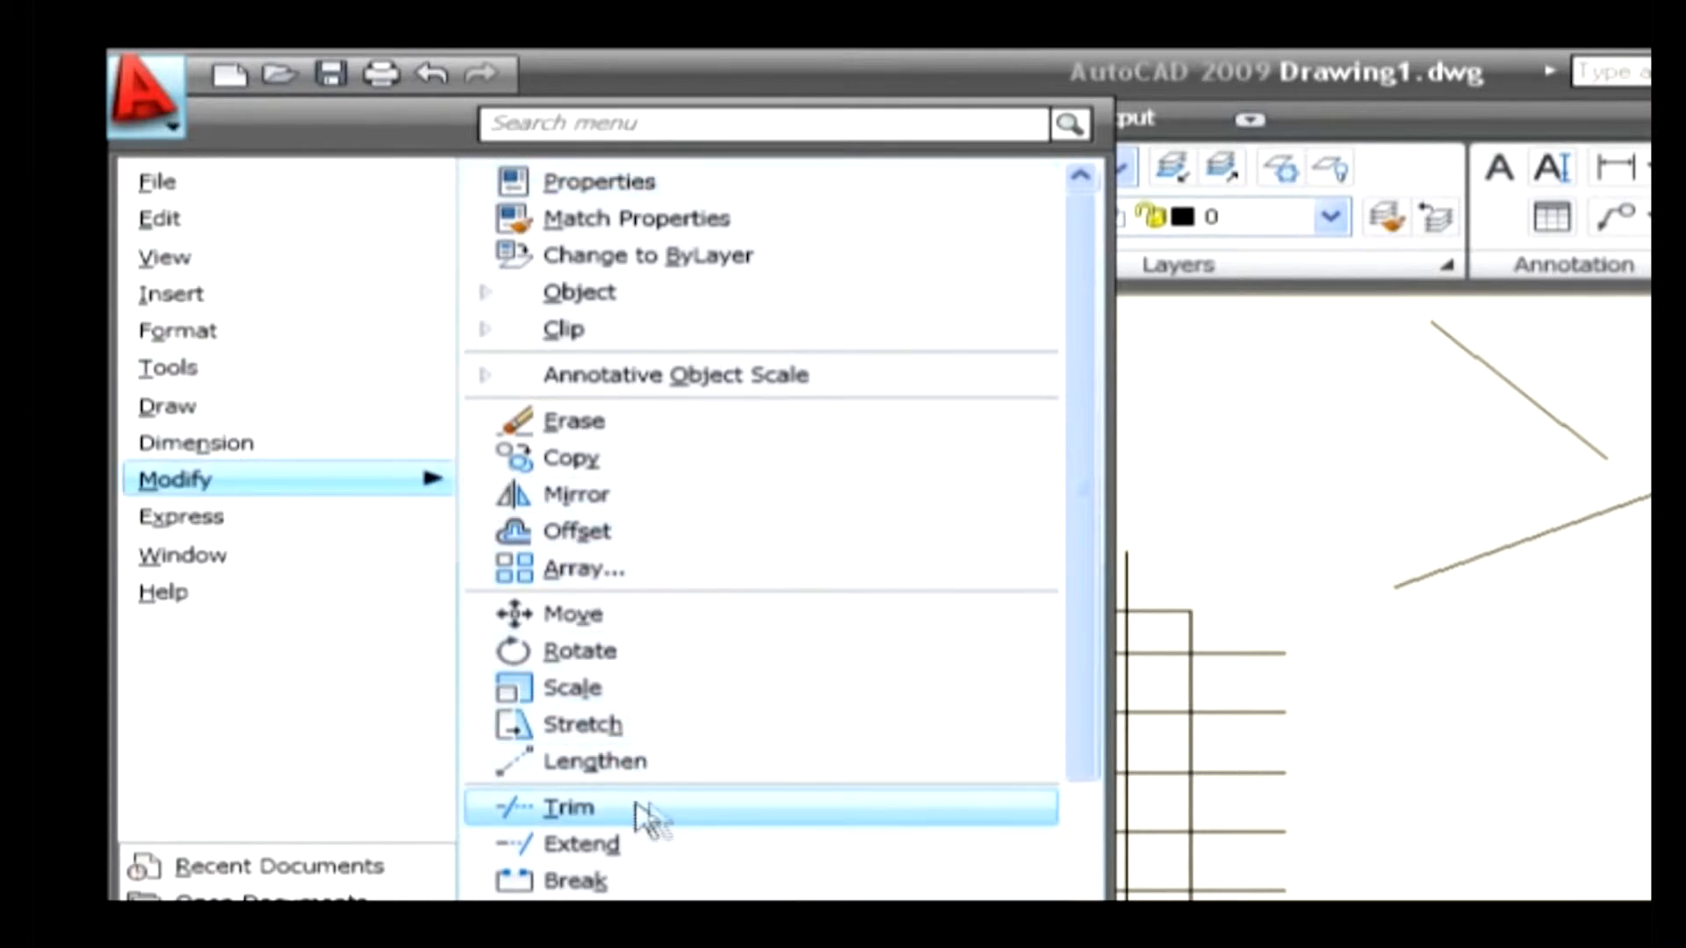
click(1526, 785)
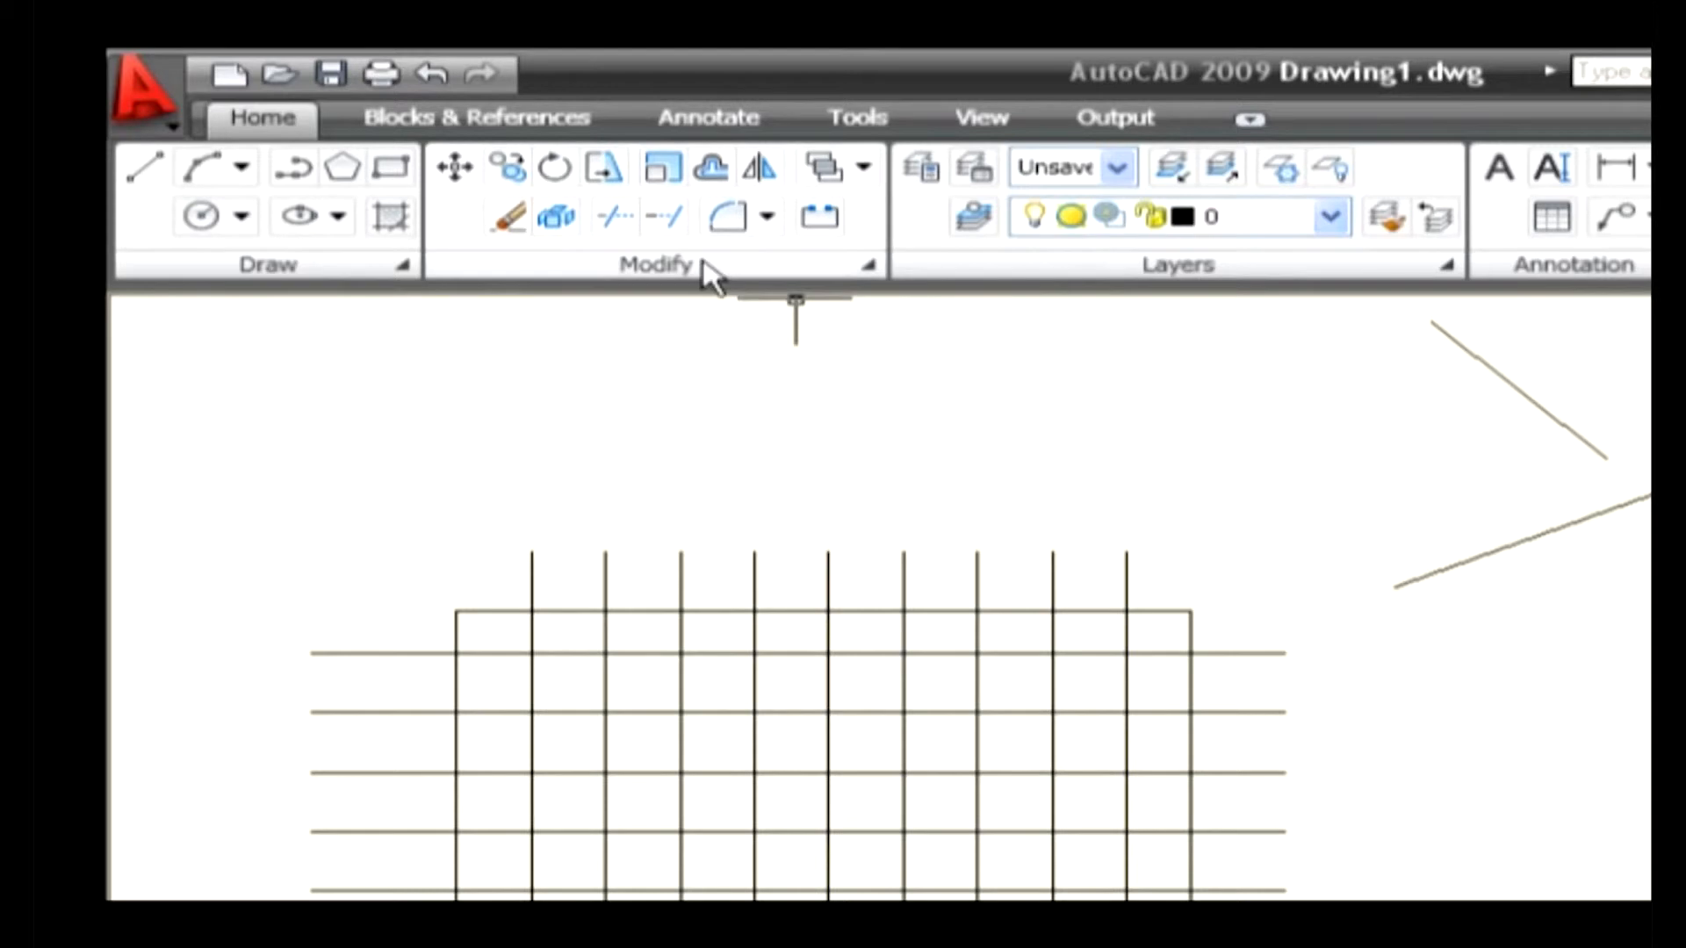
Trim the horizontal lines' ends beyond the rectangle's right edge with a vertical fence, using the rectangle as the cutting edge.
click(601, 219)
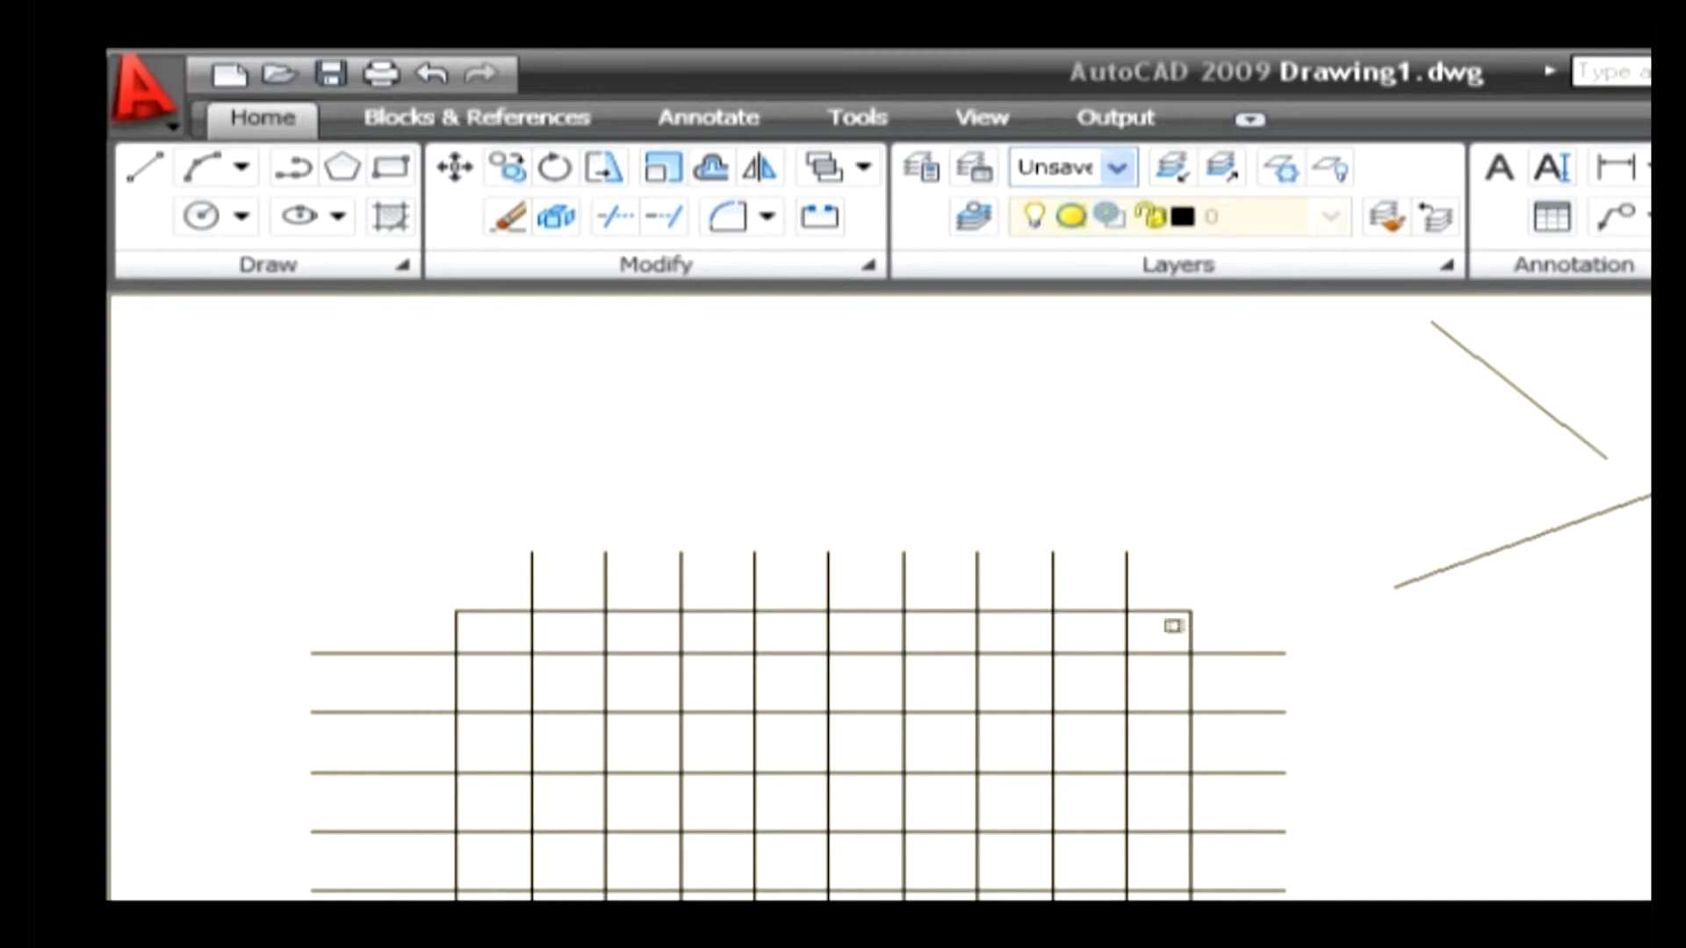
click(1191, 625)
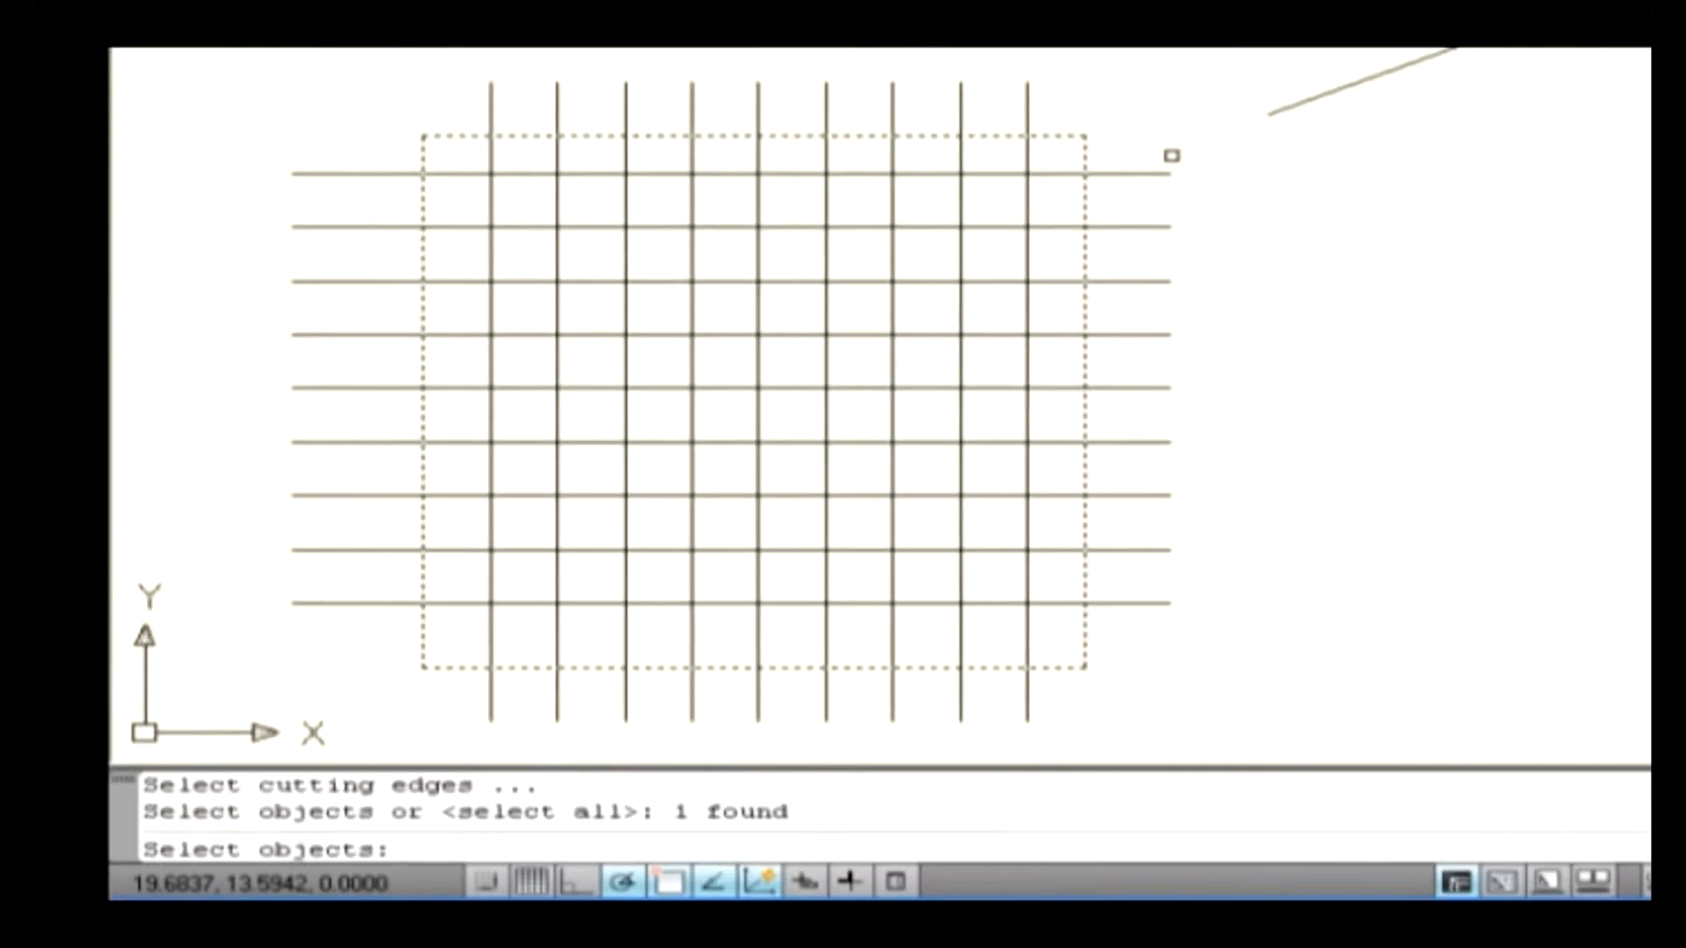
key(Return)
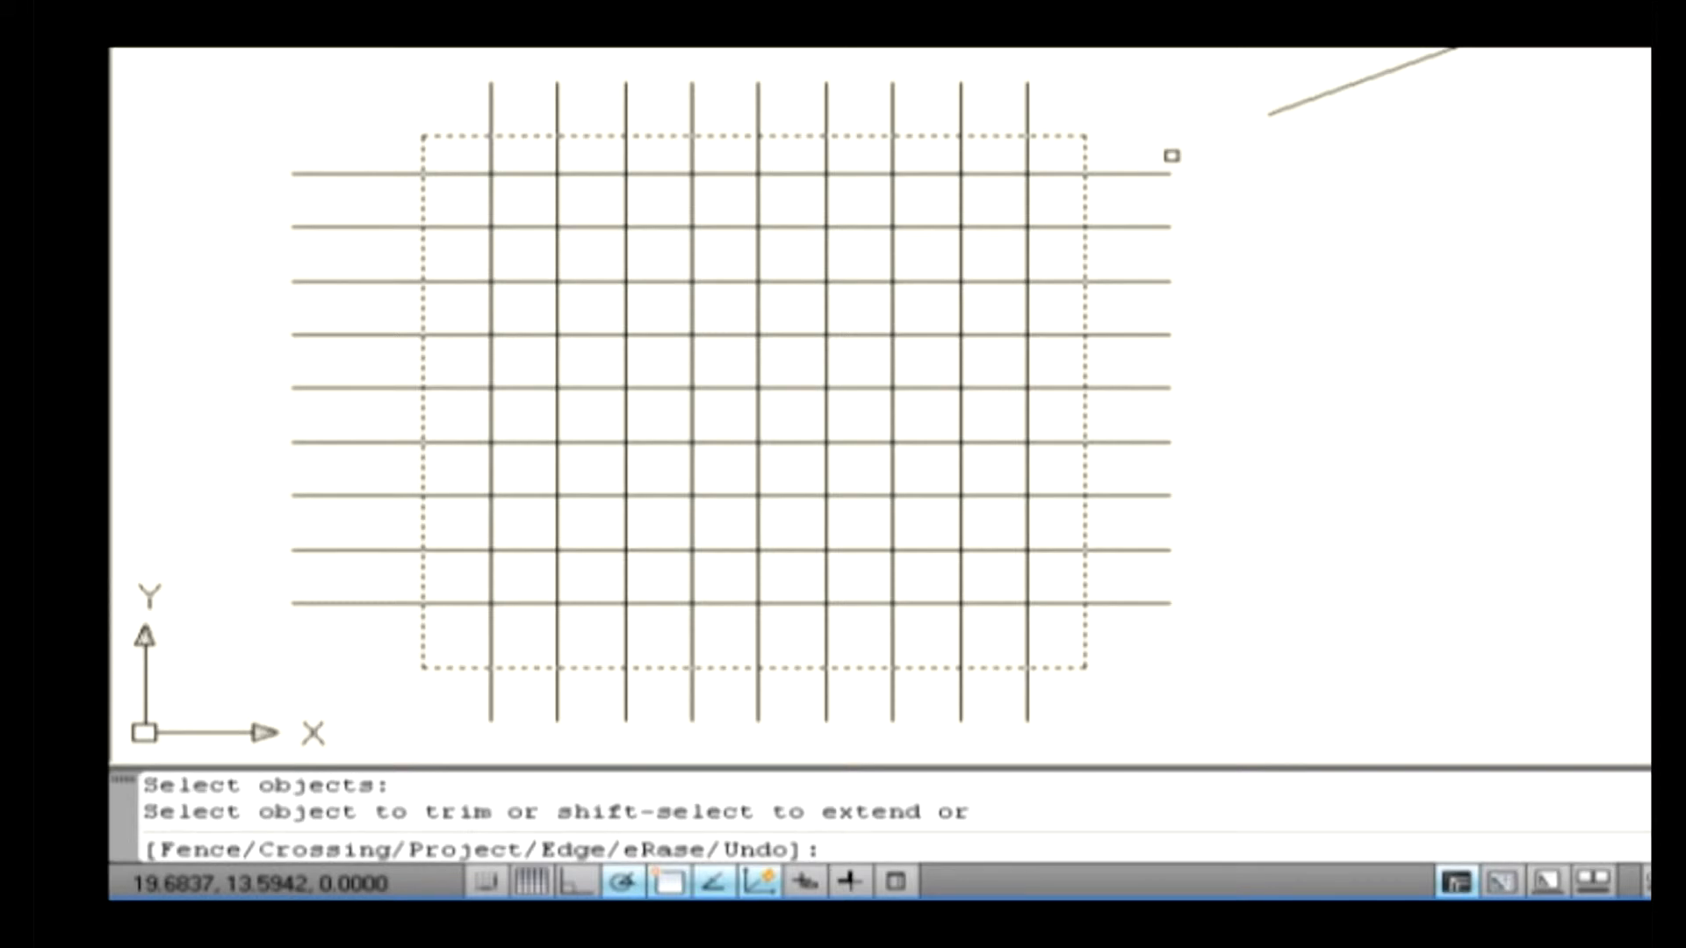
text(f)
key(Return)
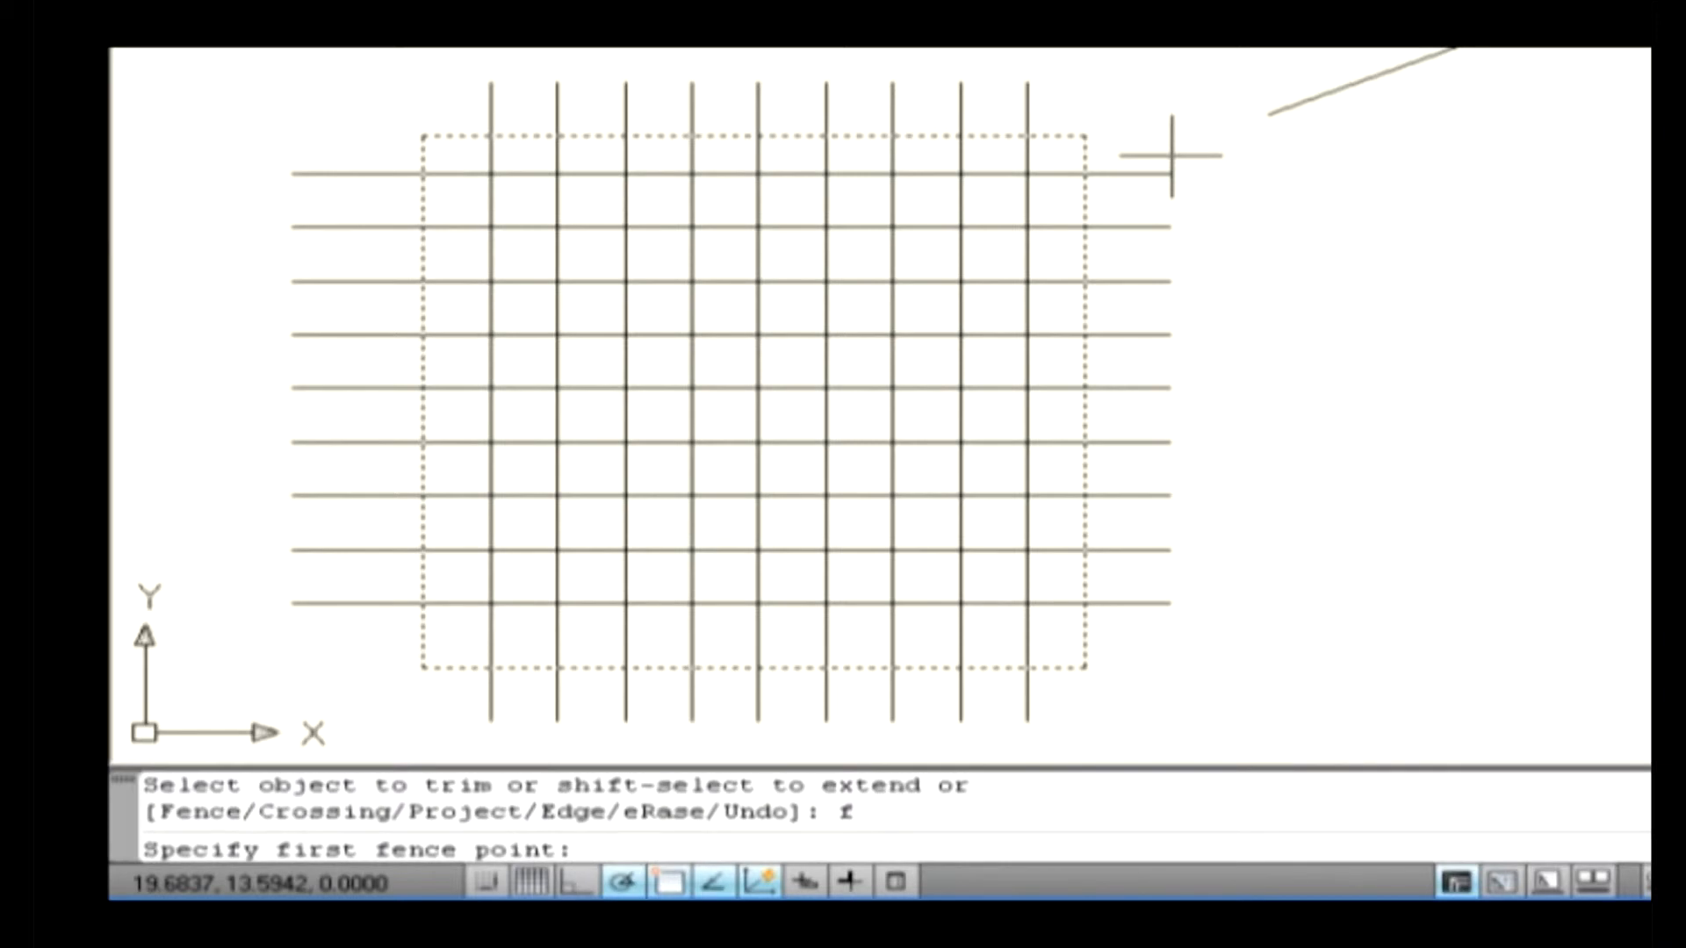
click(1142, 138)
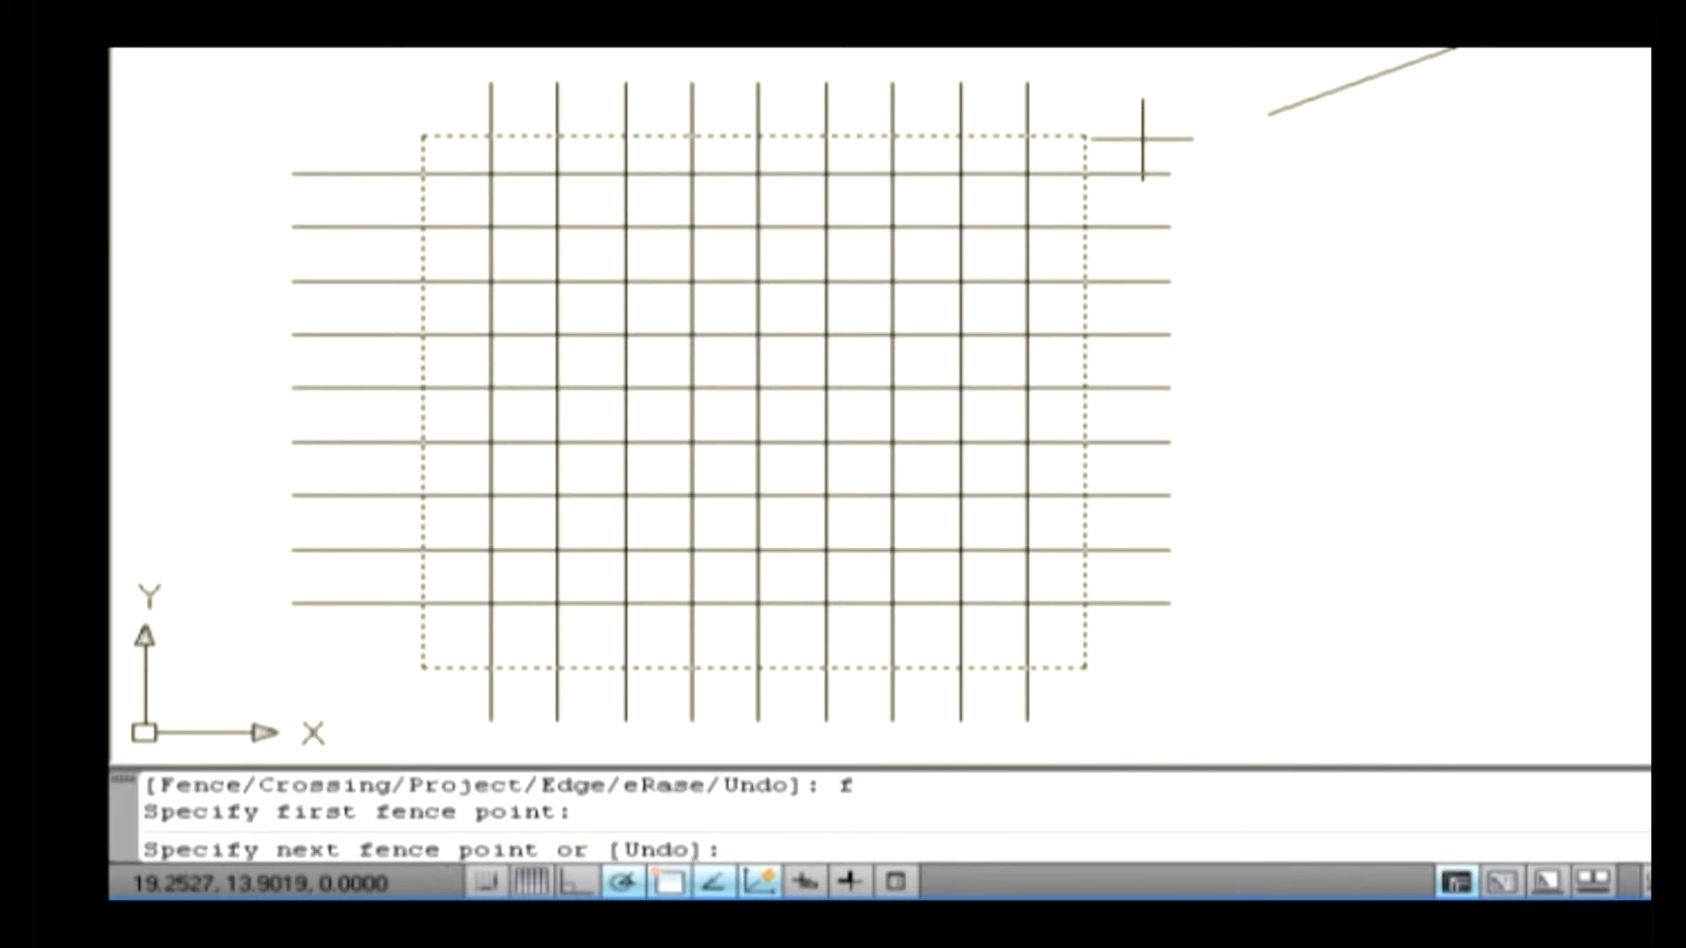
click(1142, 654)
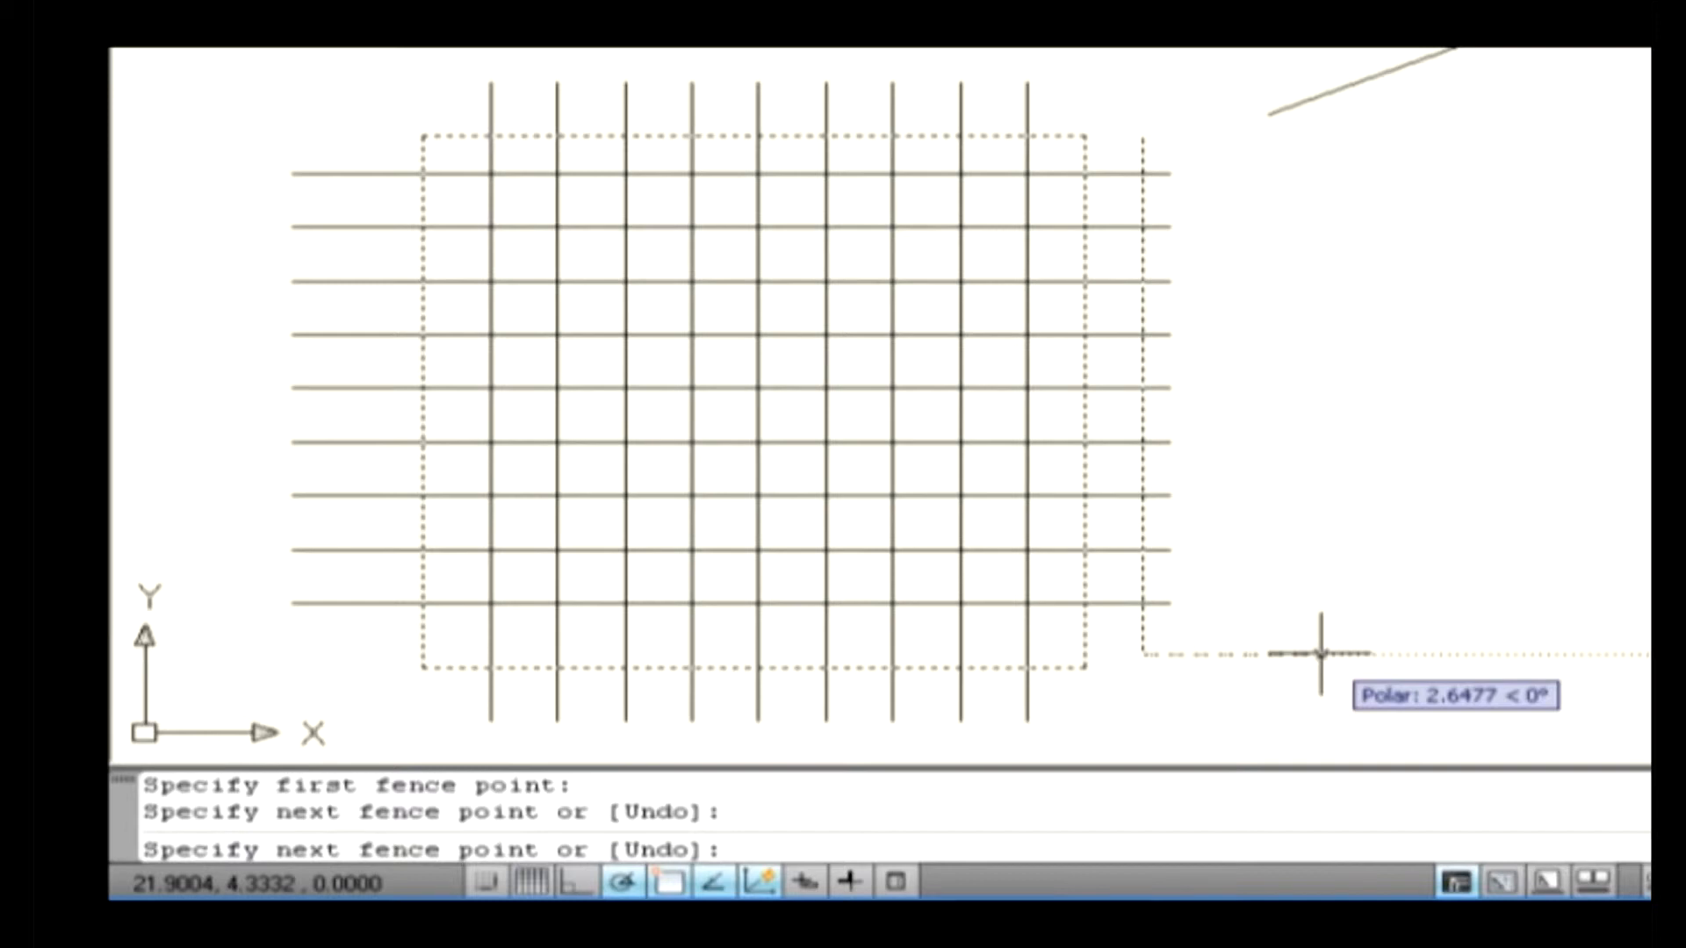
key(Return)
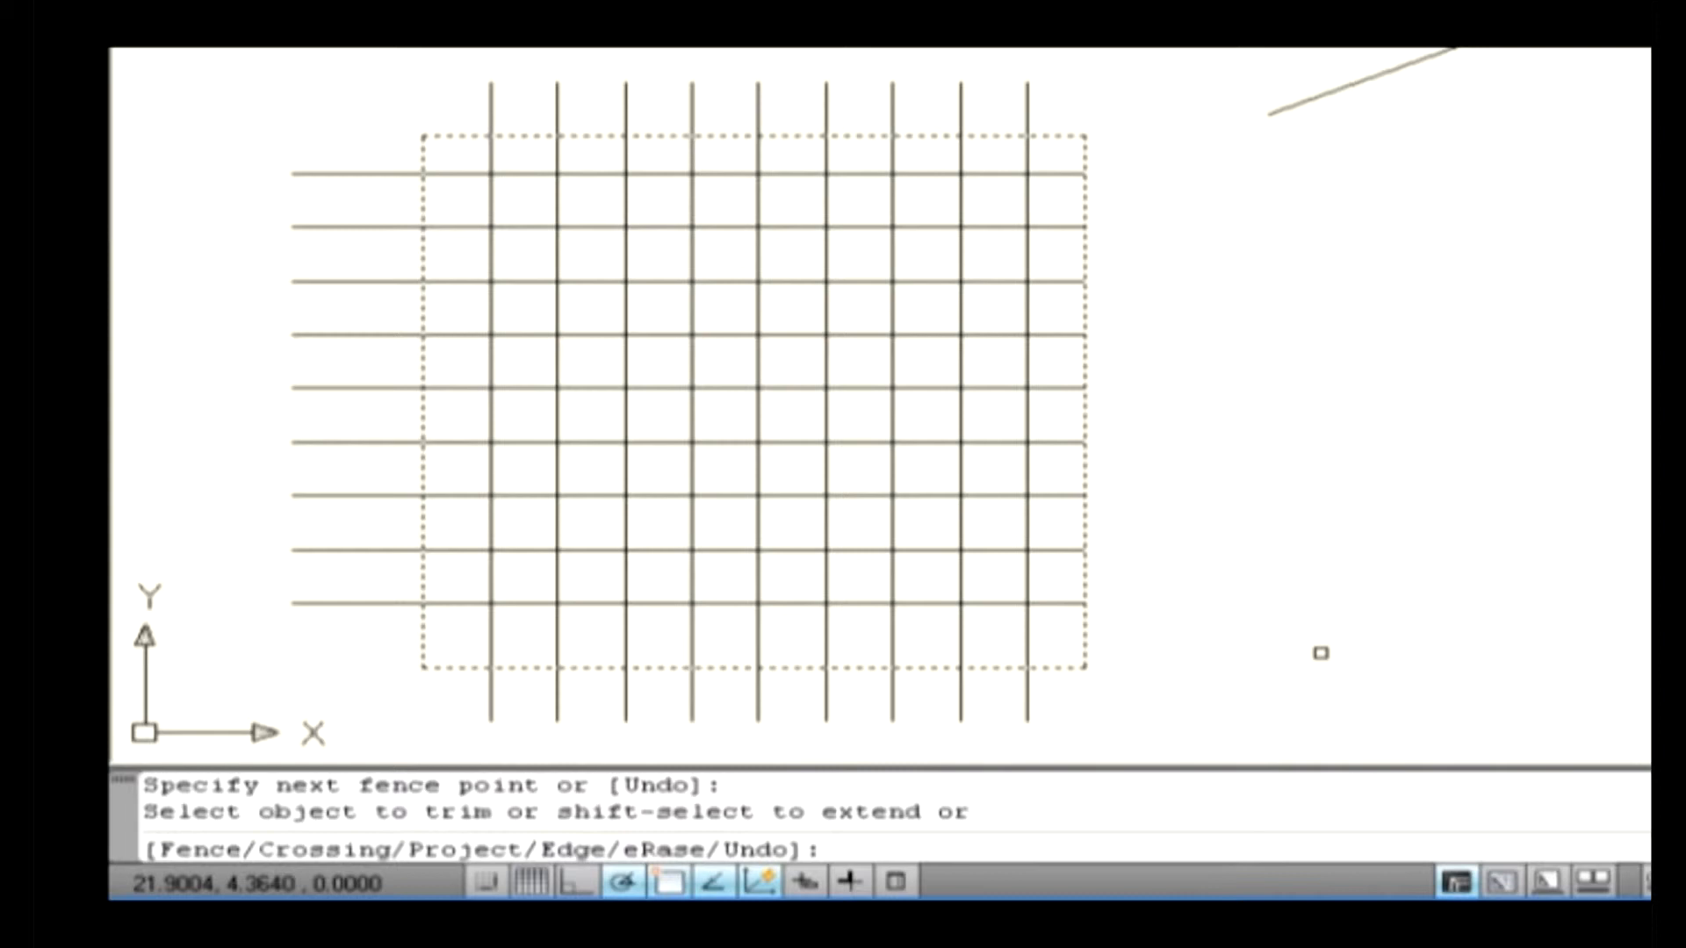
Trim the vertical lines' ends below the rectangle's bottom edge with a crossing window.
text(c)
key(Return)
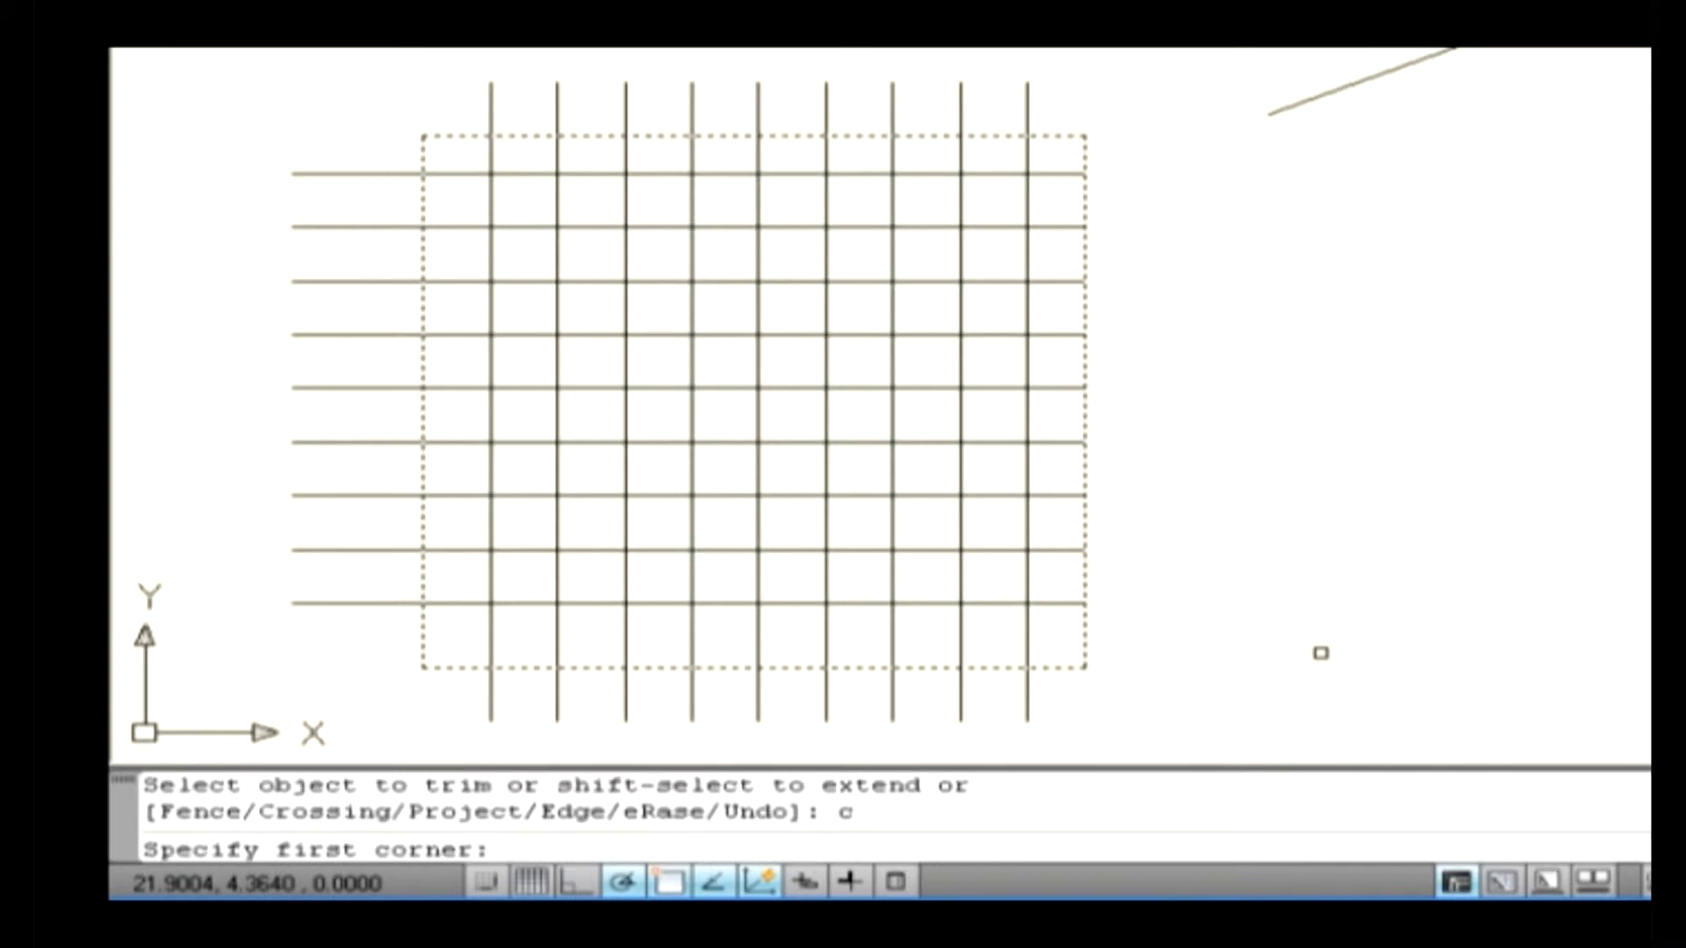
click(1149, 748)
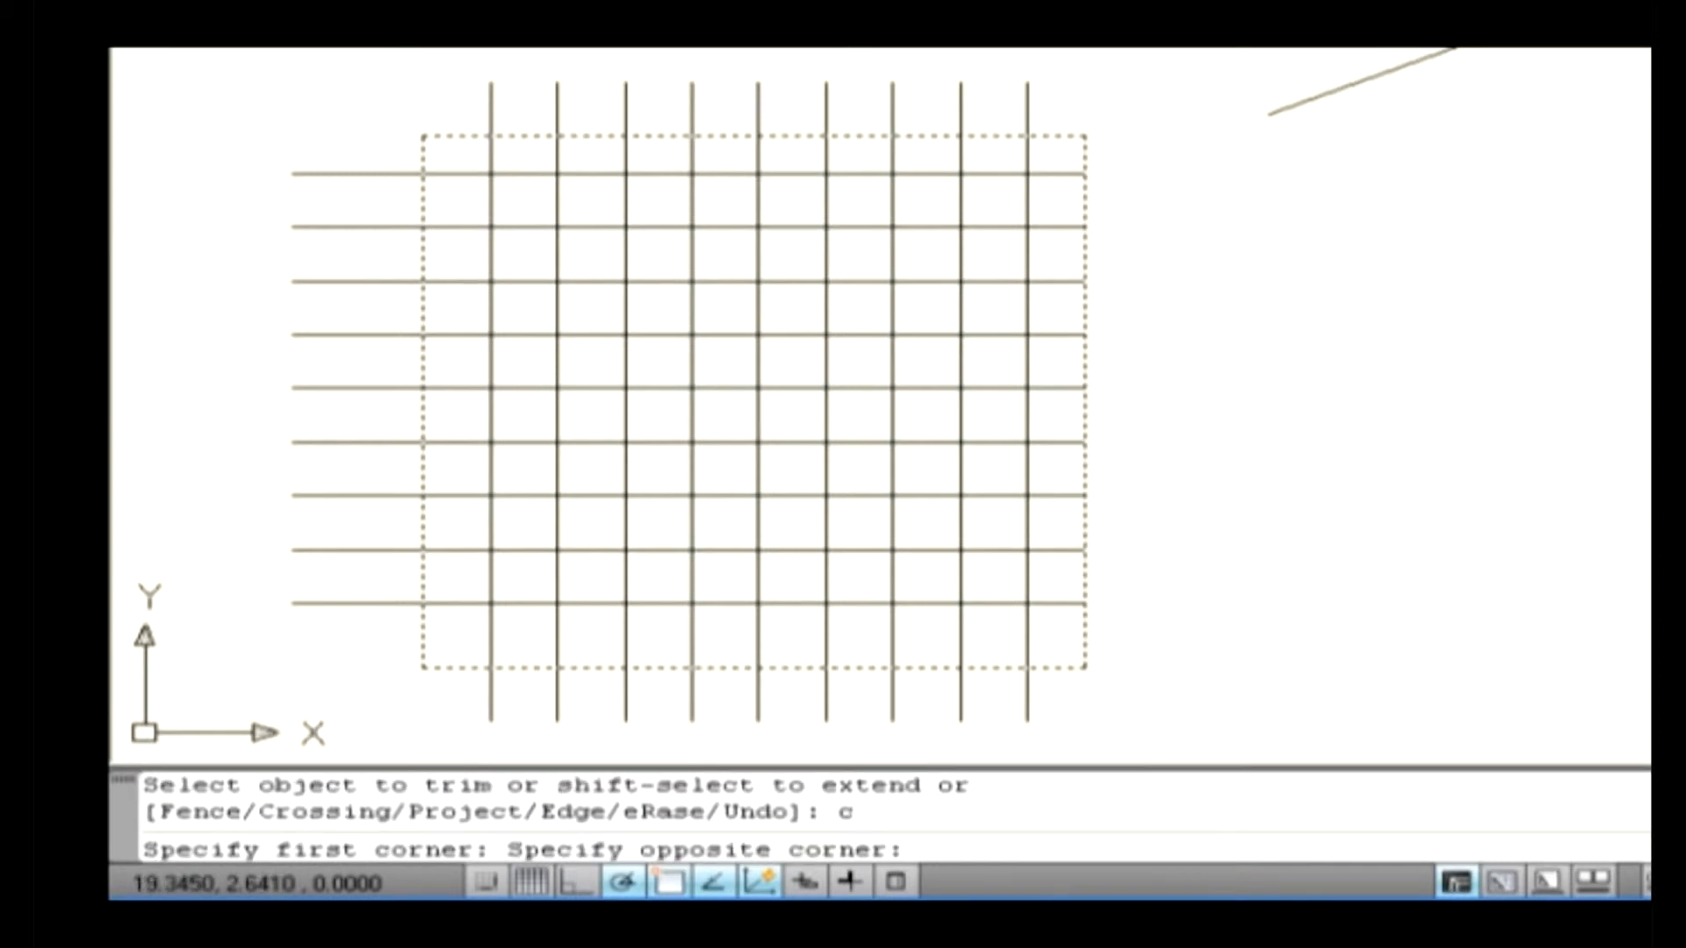
click(376, 703)
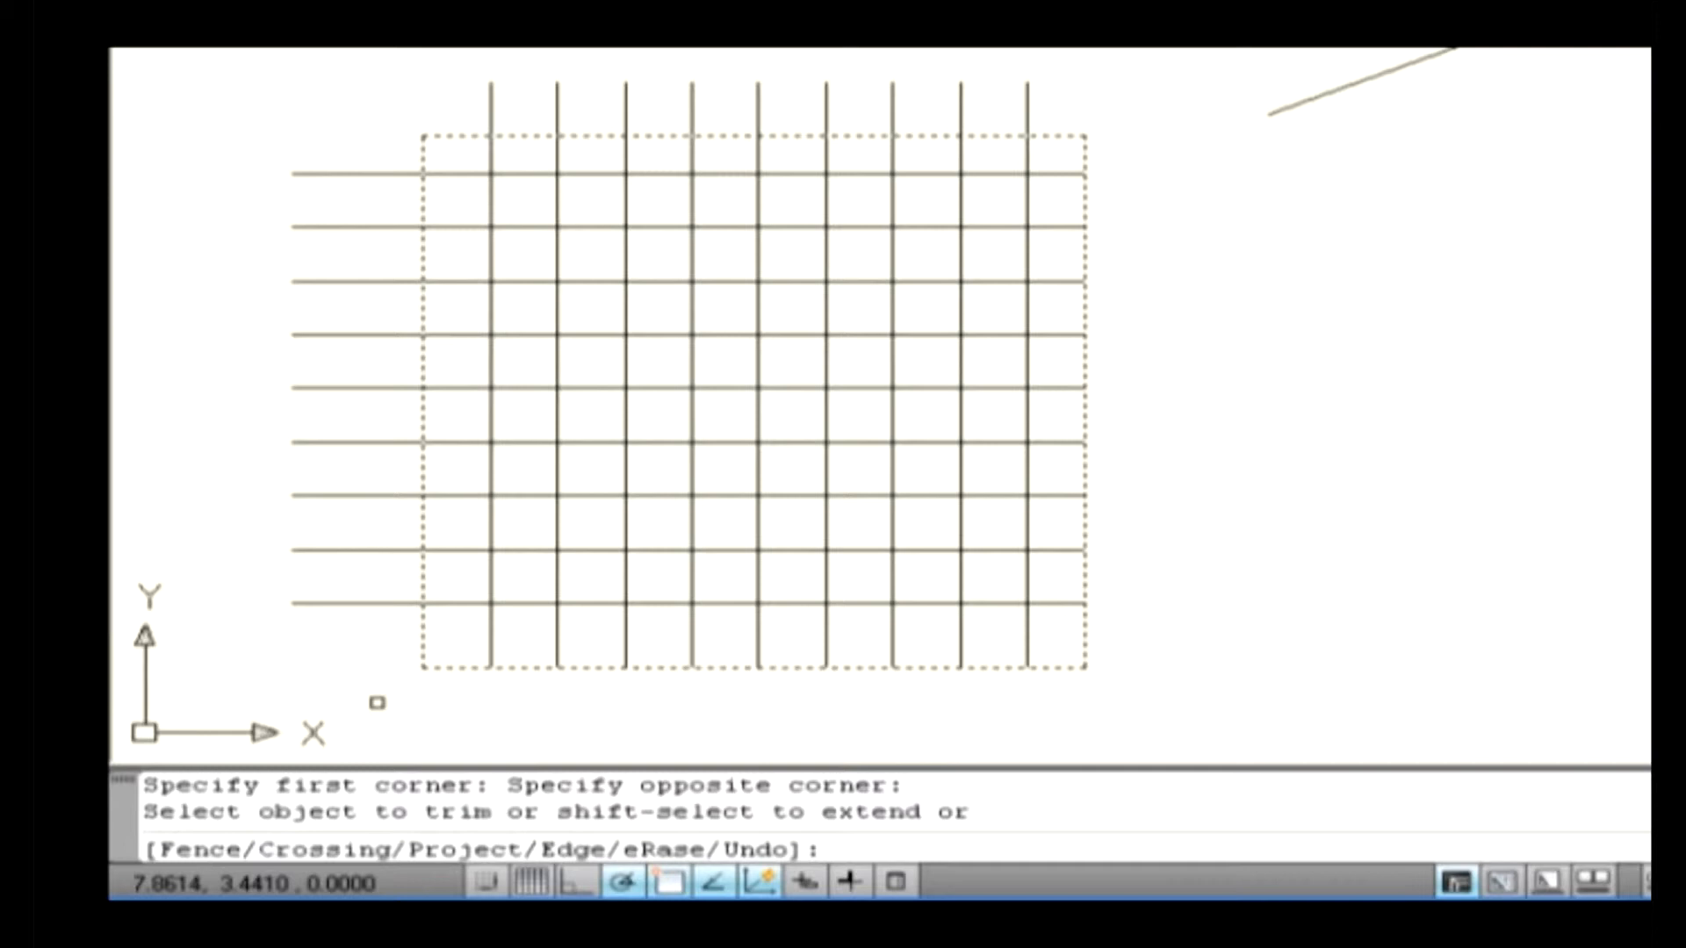
Erase the two lowest horizontal lines of the grid using Trim's eRase option.
text(r)
key(Return)
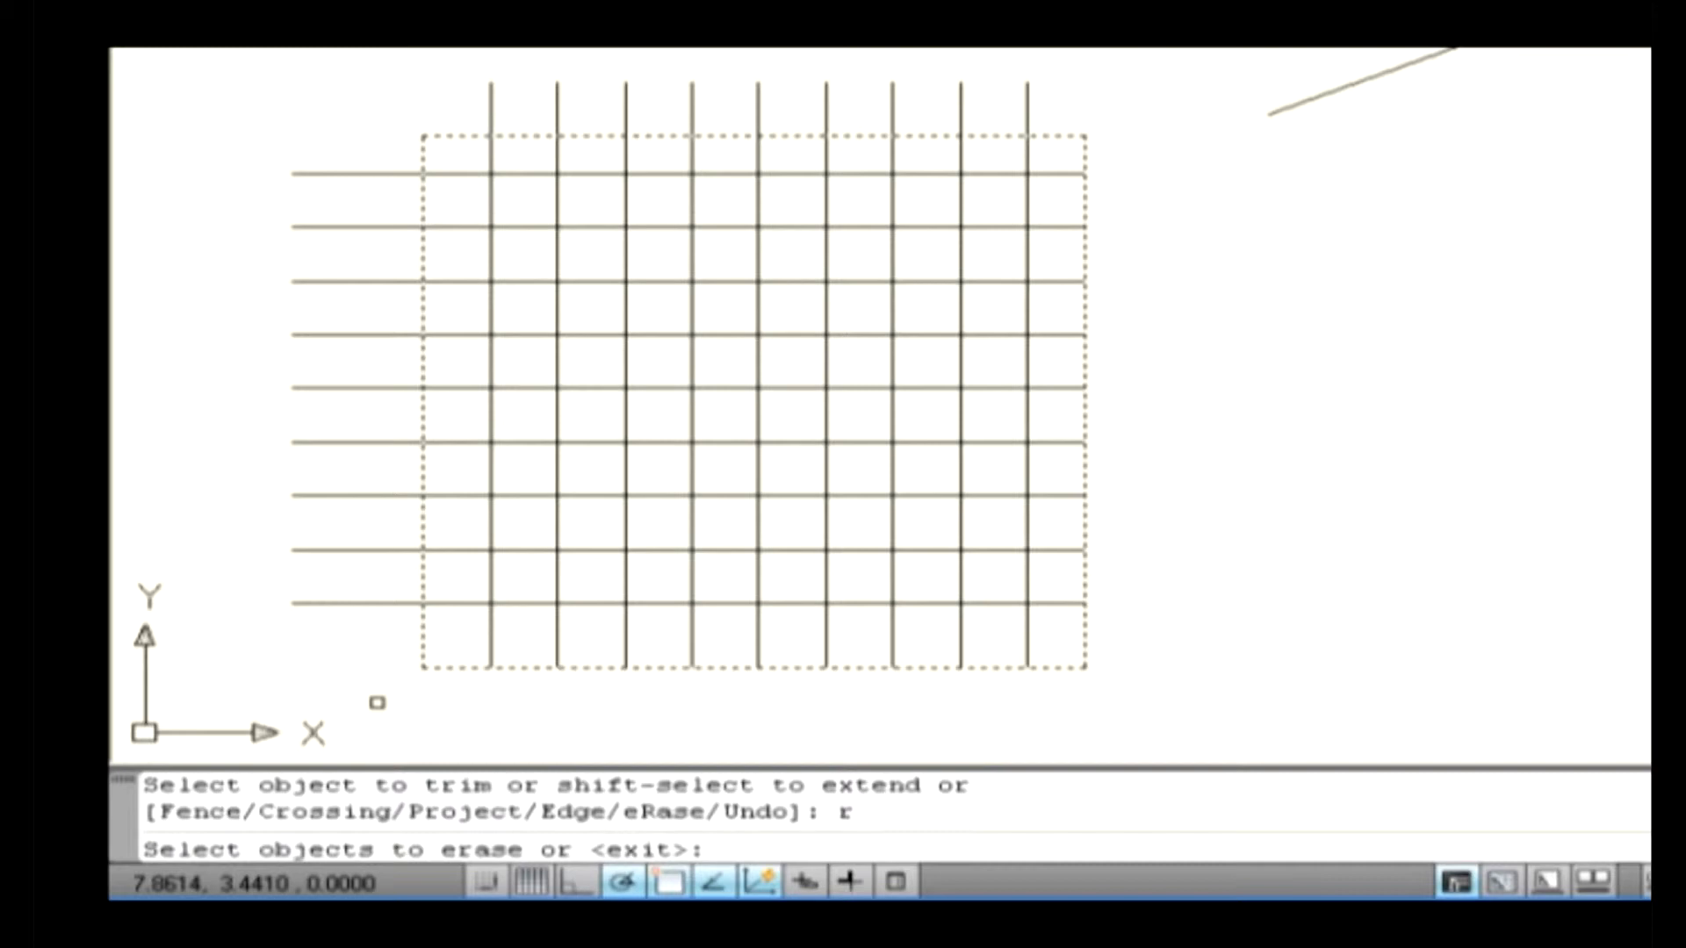
click(365, 604)
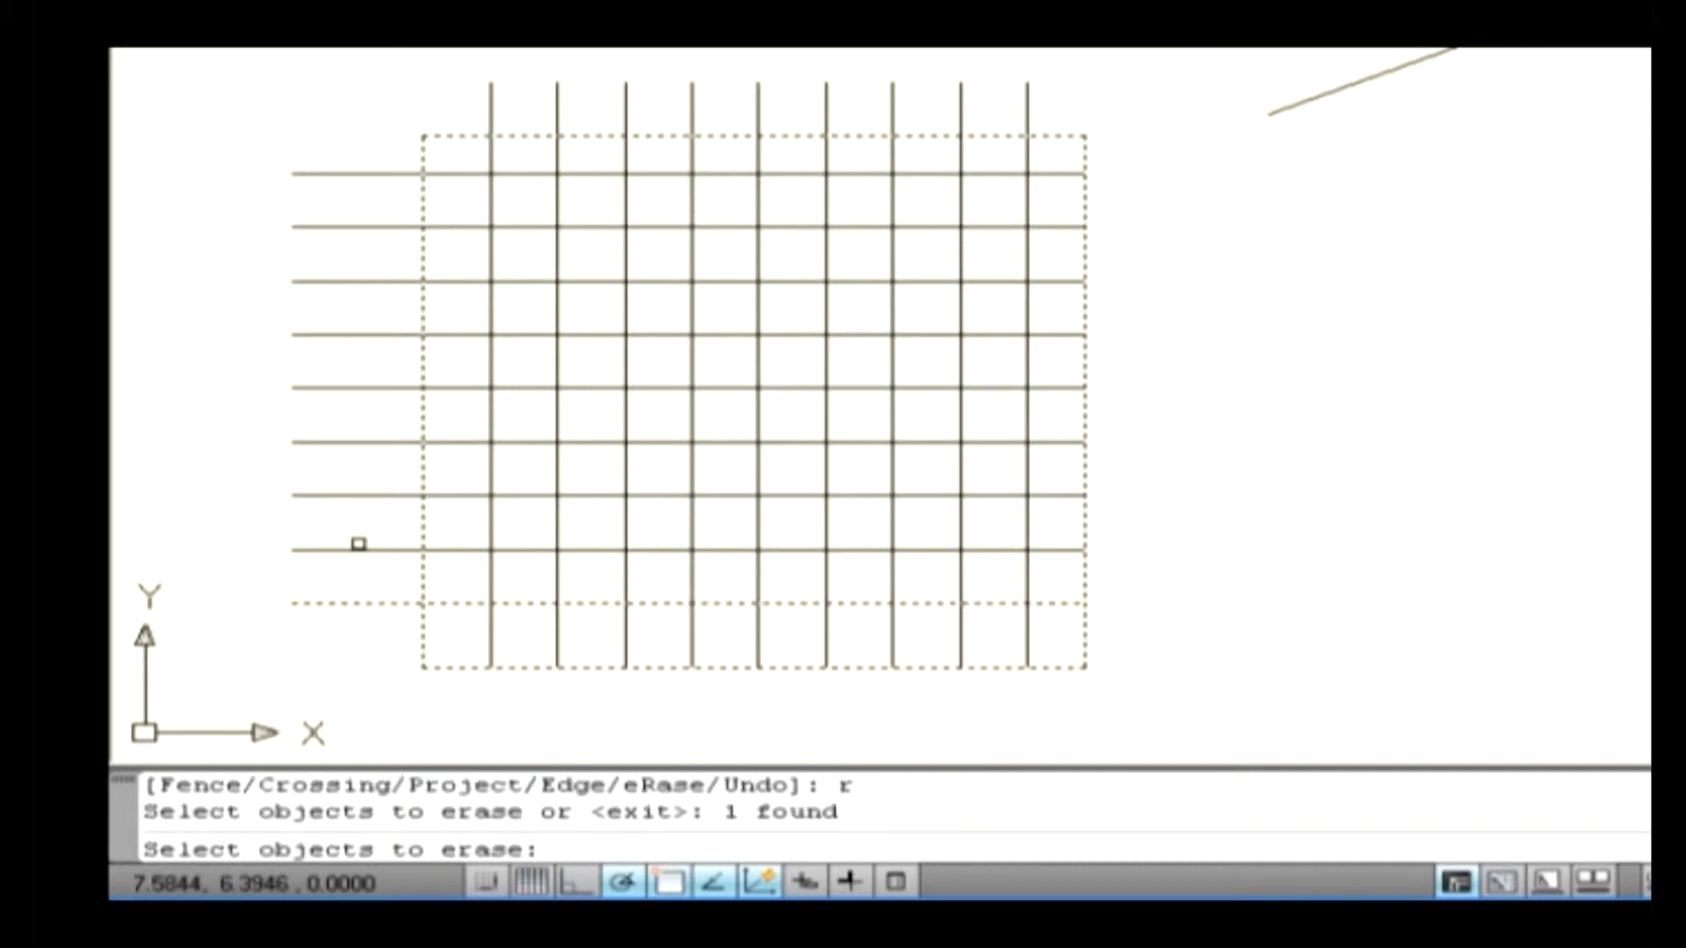
click(358, 551)
key(Return)
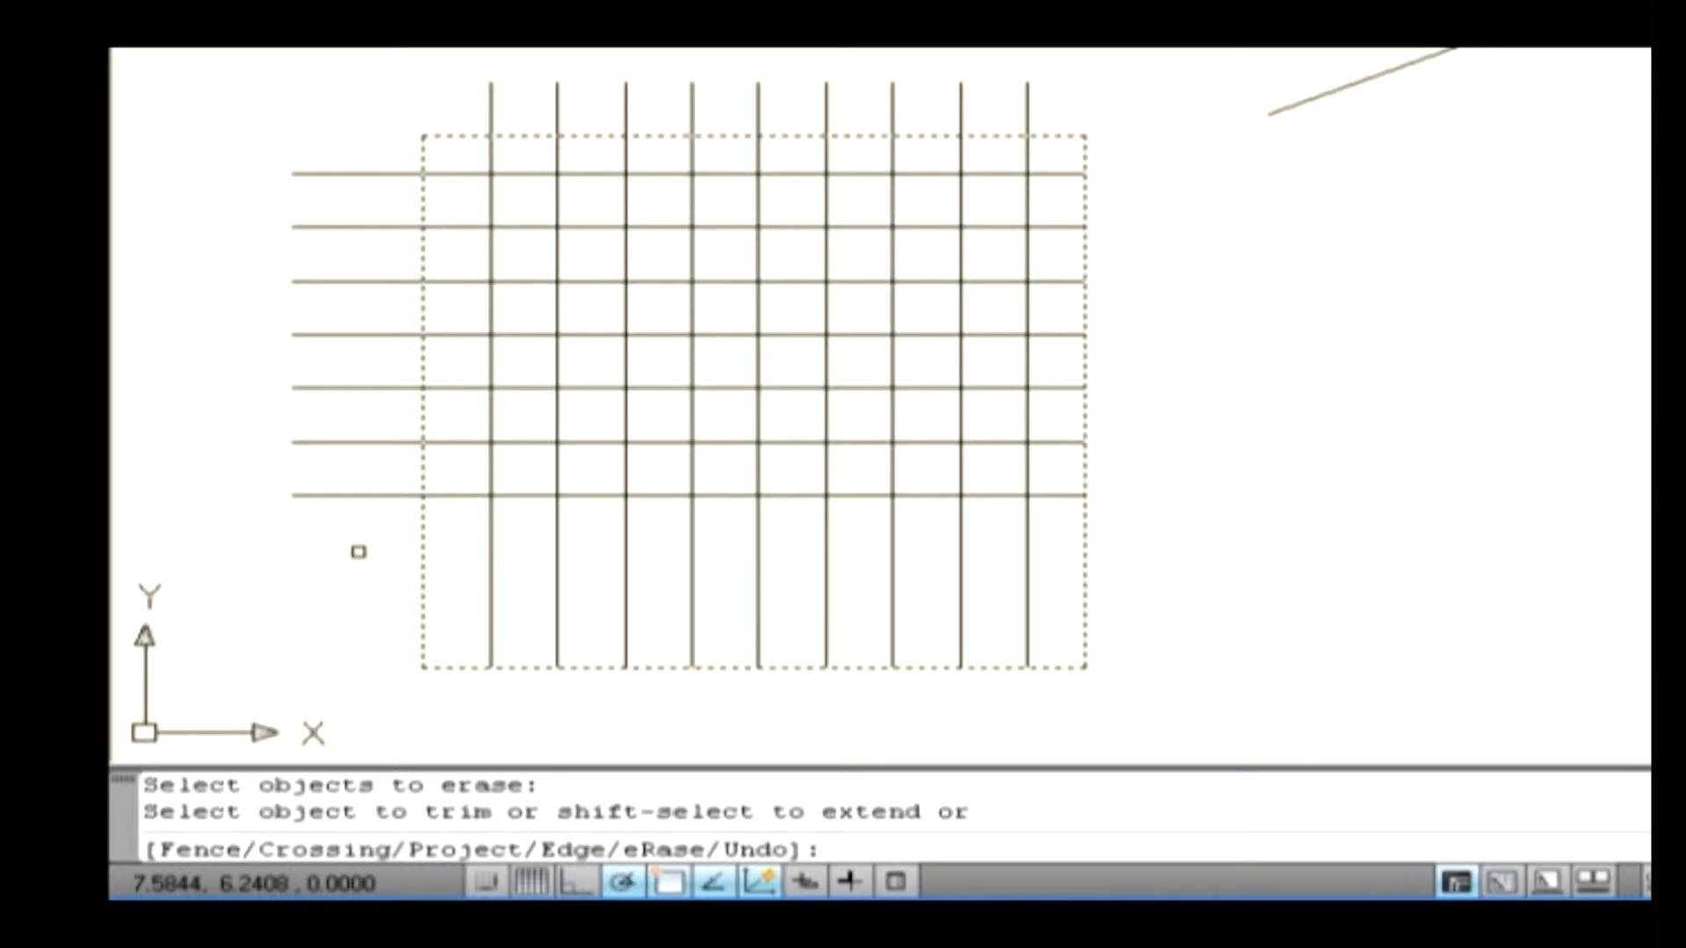
Undo the erasure of the two horizontal lines within Trim and end the command.
text(u)
key(Return)
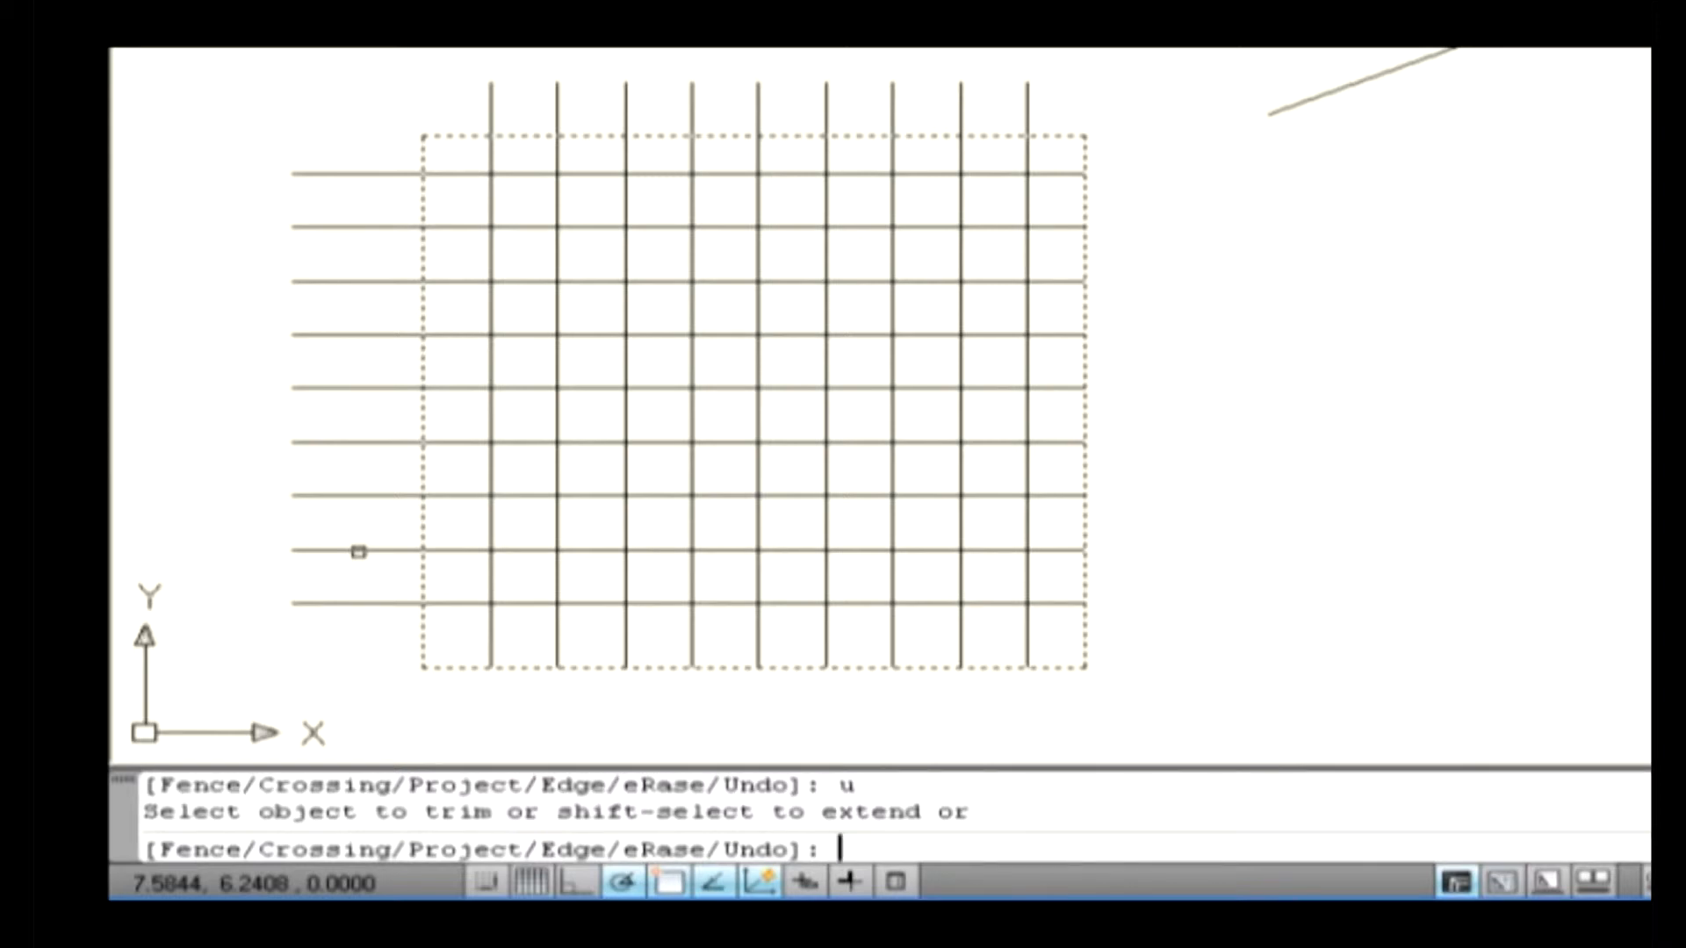
key(Return)
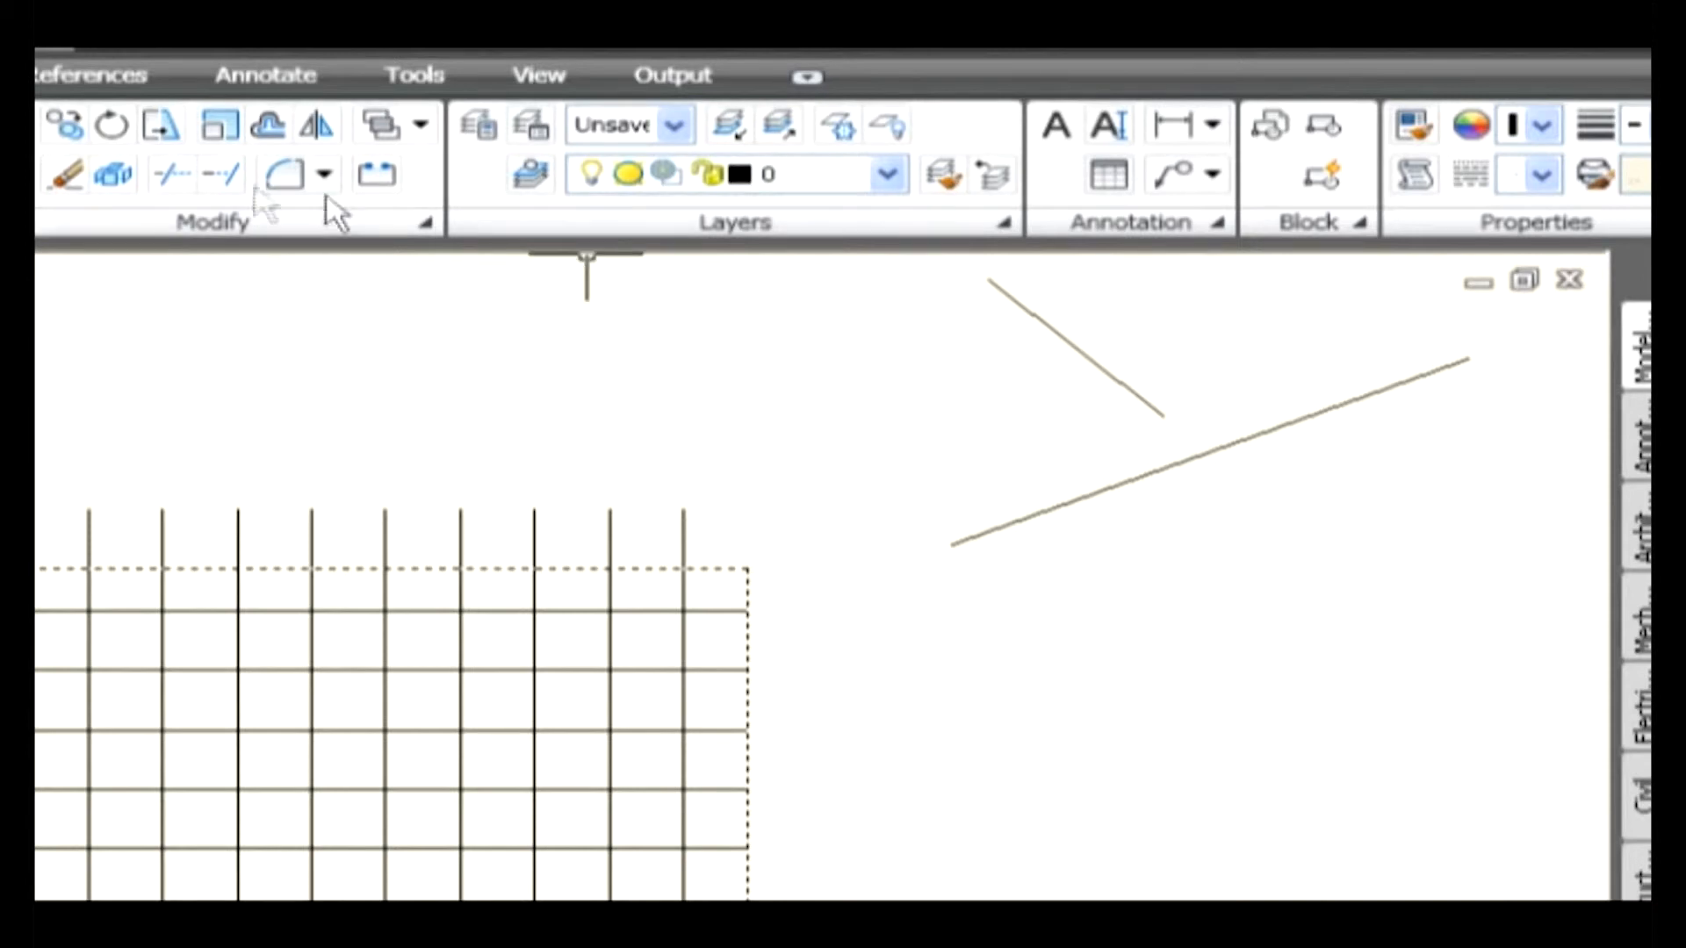
Set Trim's edge mode to Extend and trim the long sloping line's lower end at the short line's implied intersection.
click(176, 176)
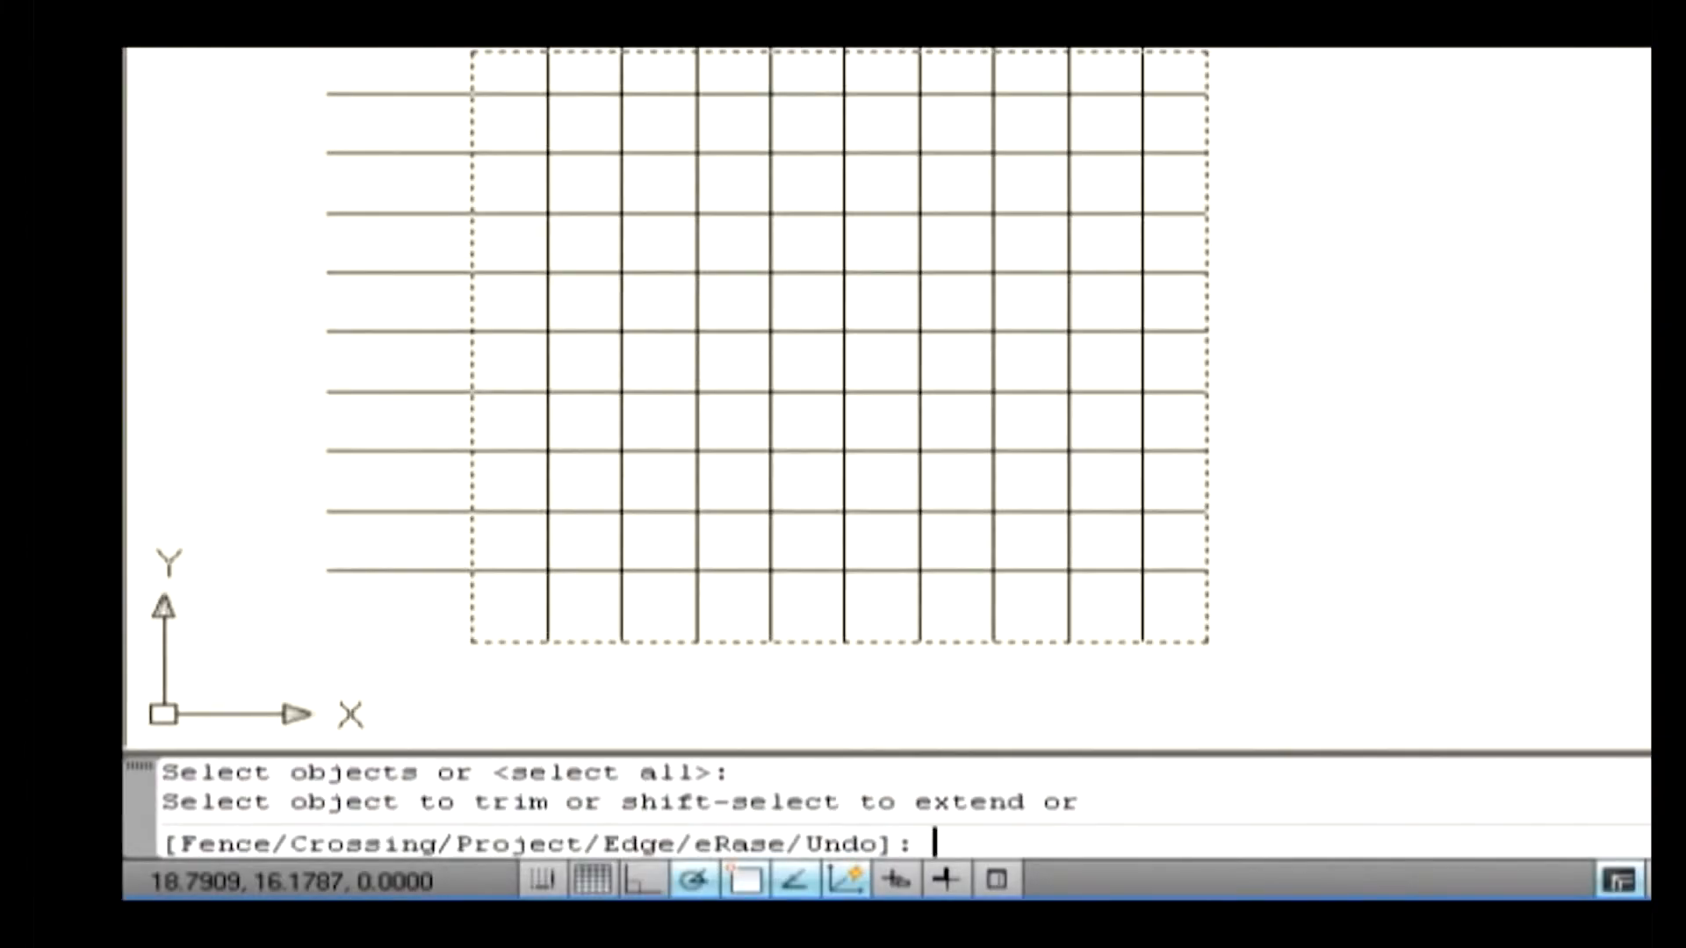
text(e)
key(Return)
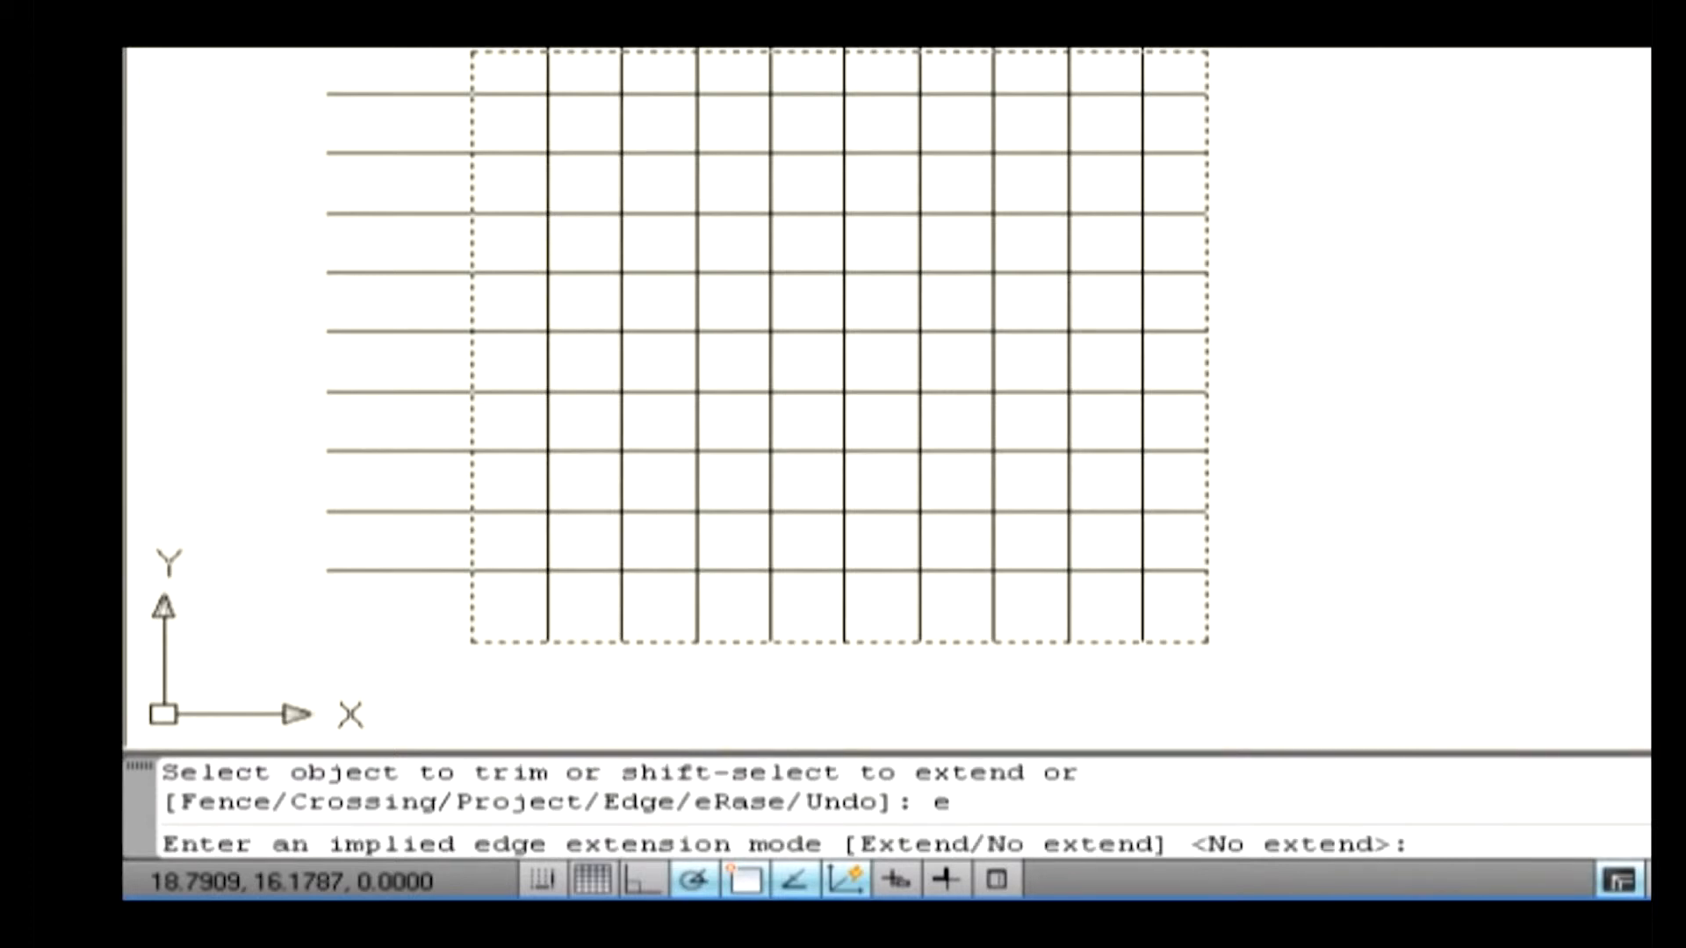
text(e)
key(Return)
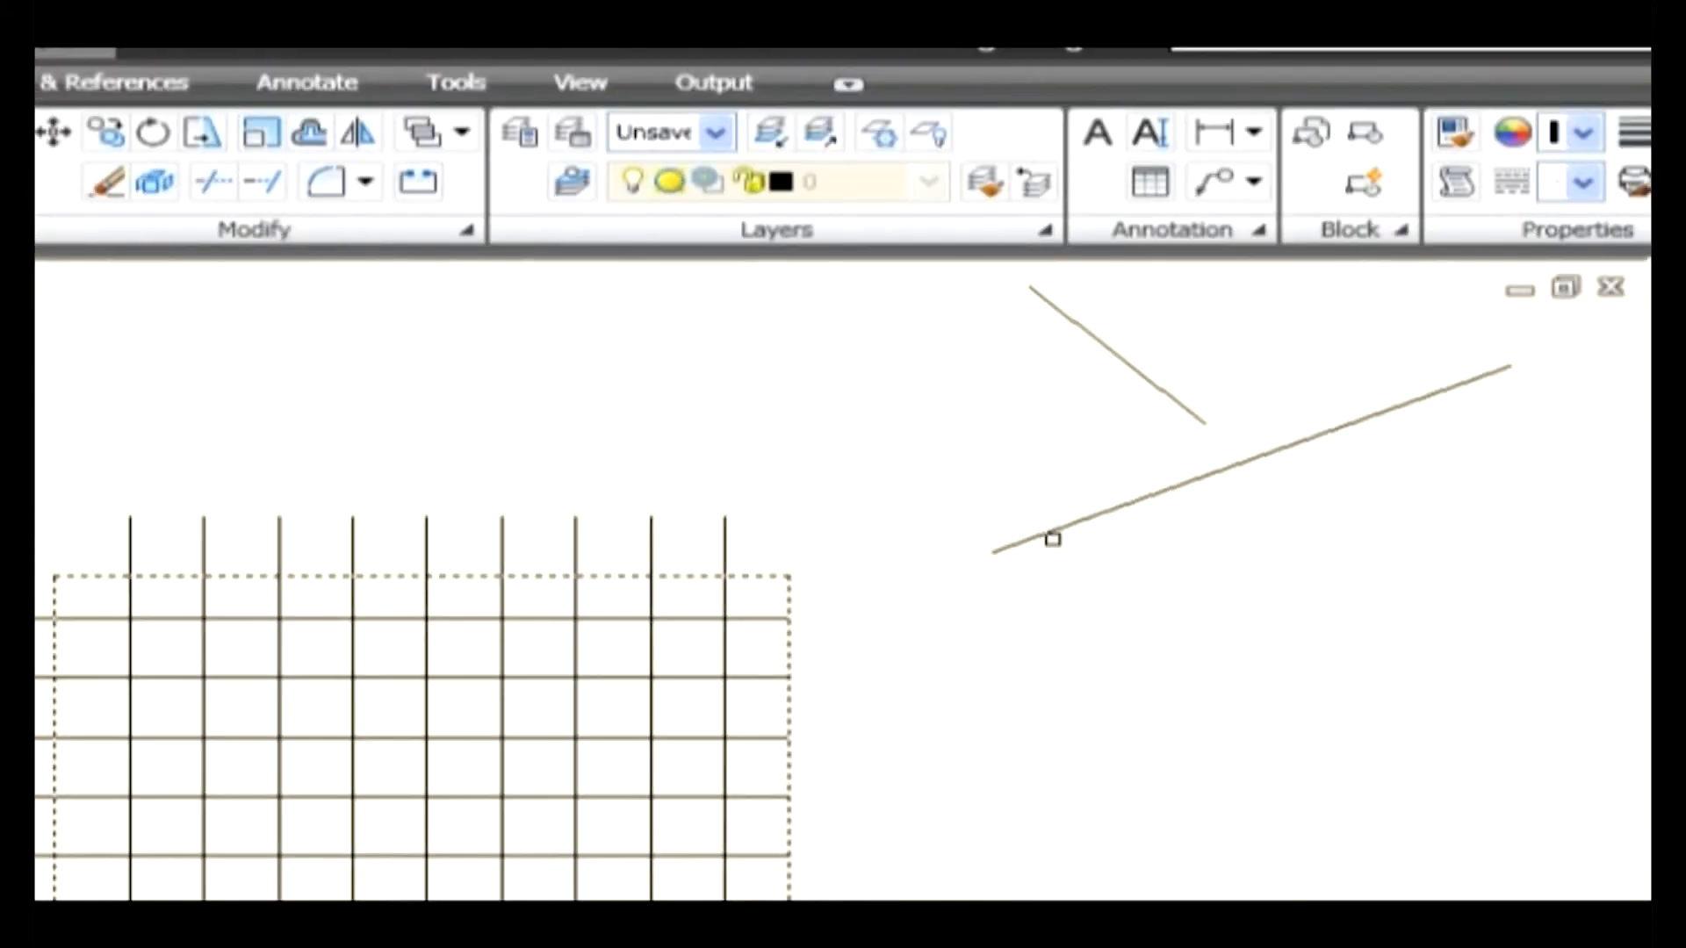
click(1053, 533)
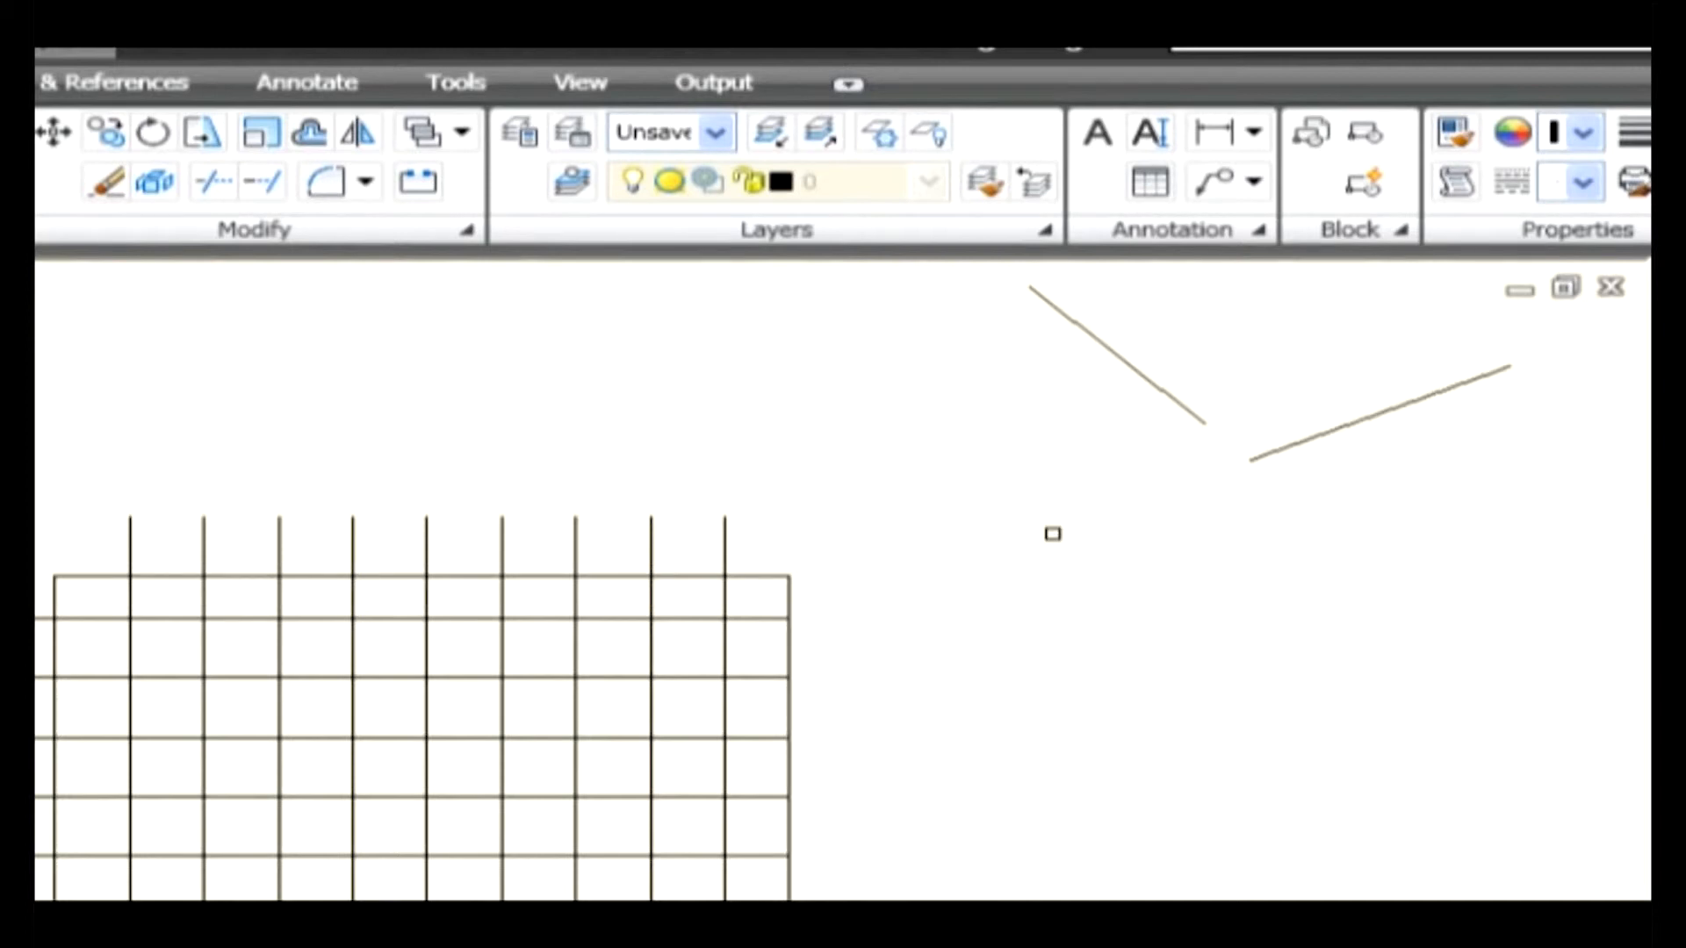
key(Return)
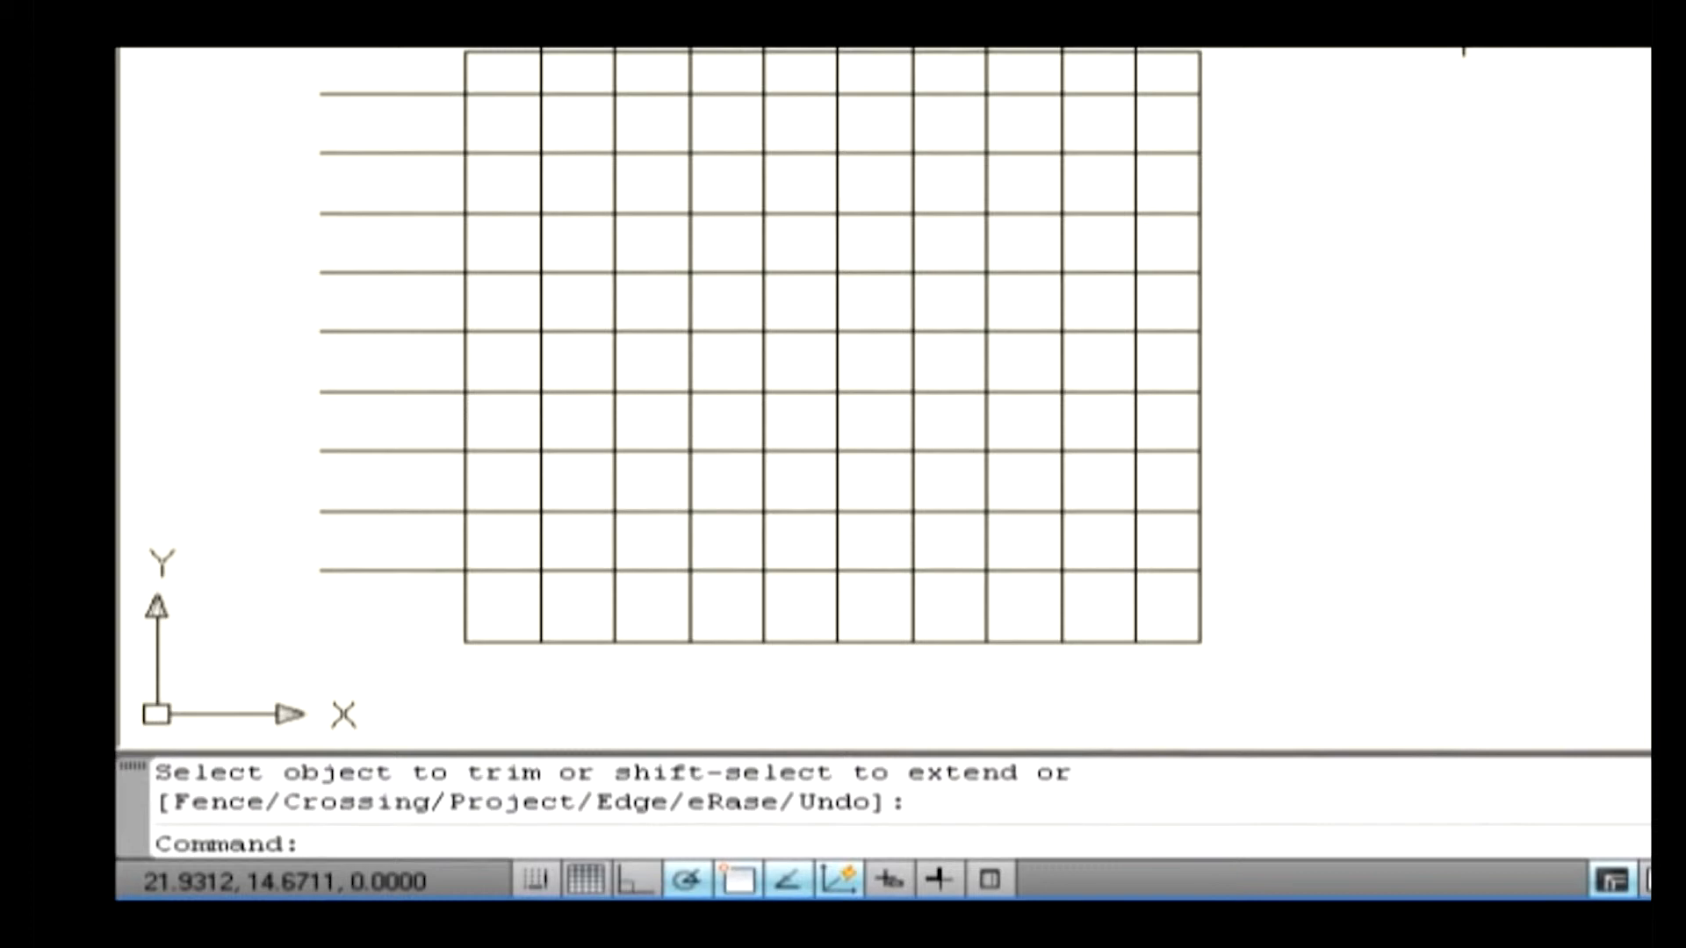
Examine the projection choices offered by Trim's Project option, leaving the command without choosing one.
key(Return)
key(Return)
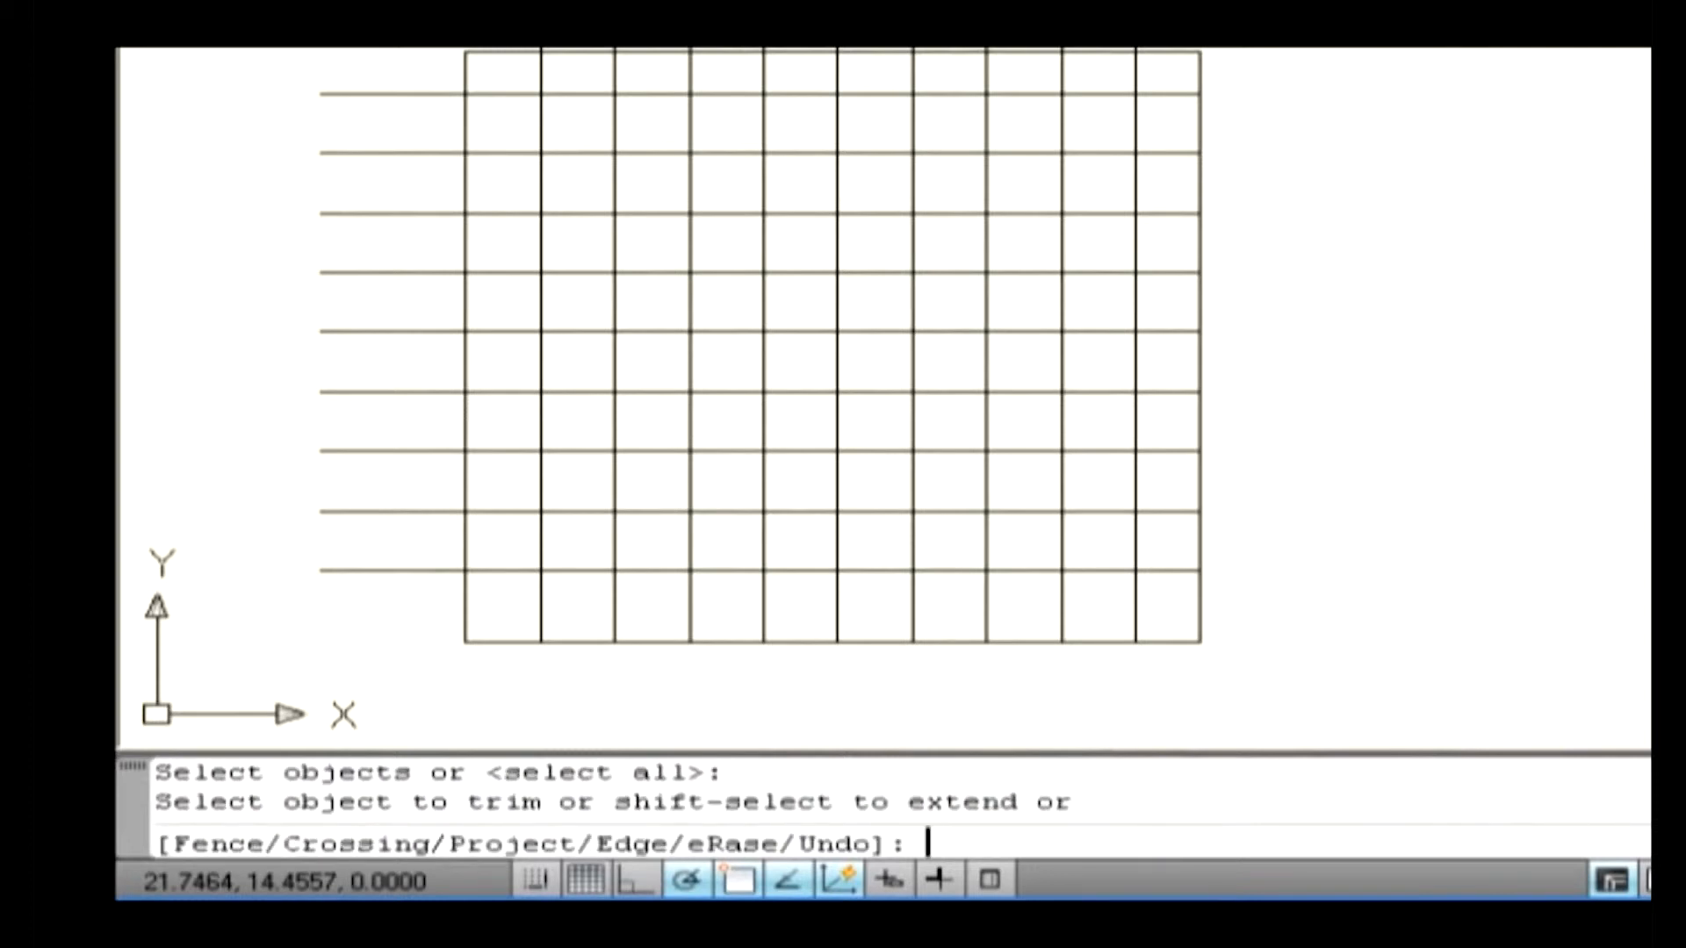
text(p)
key(Return)
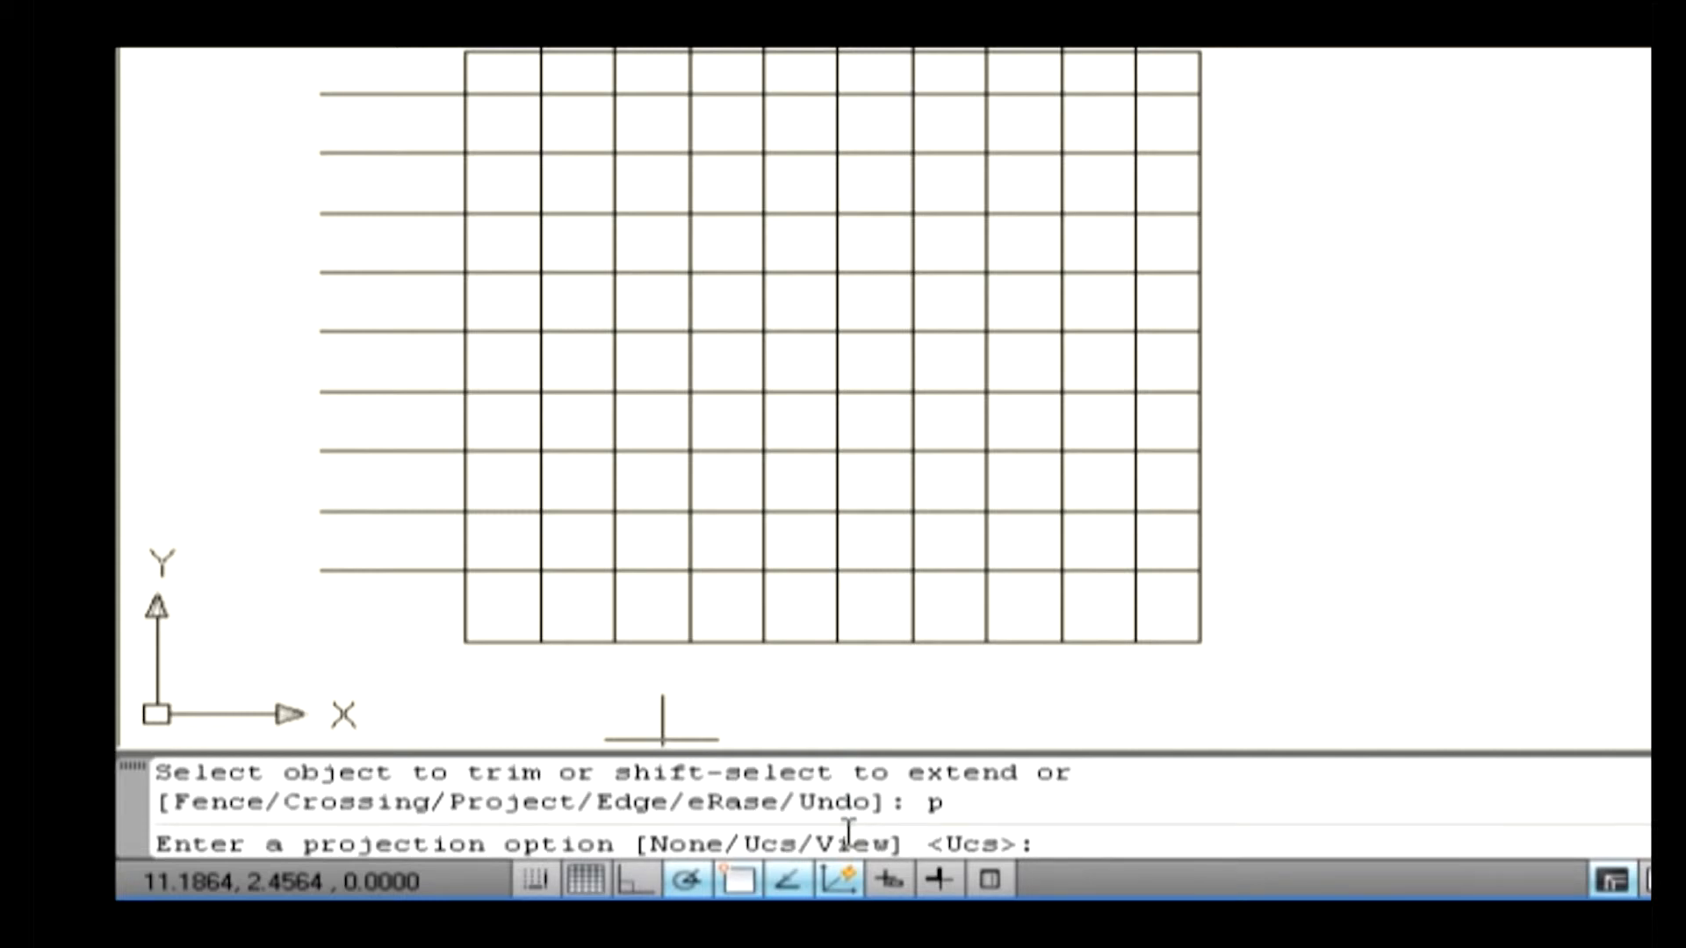
key(Escape)
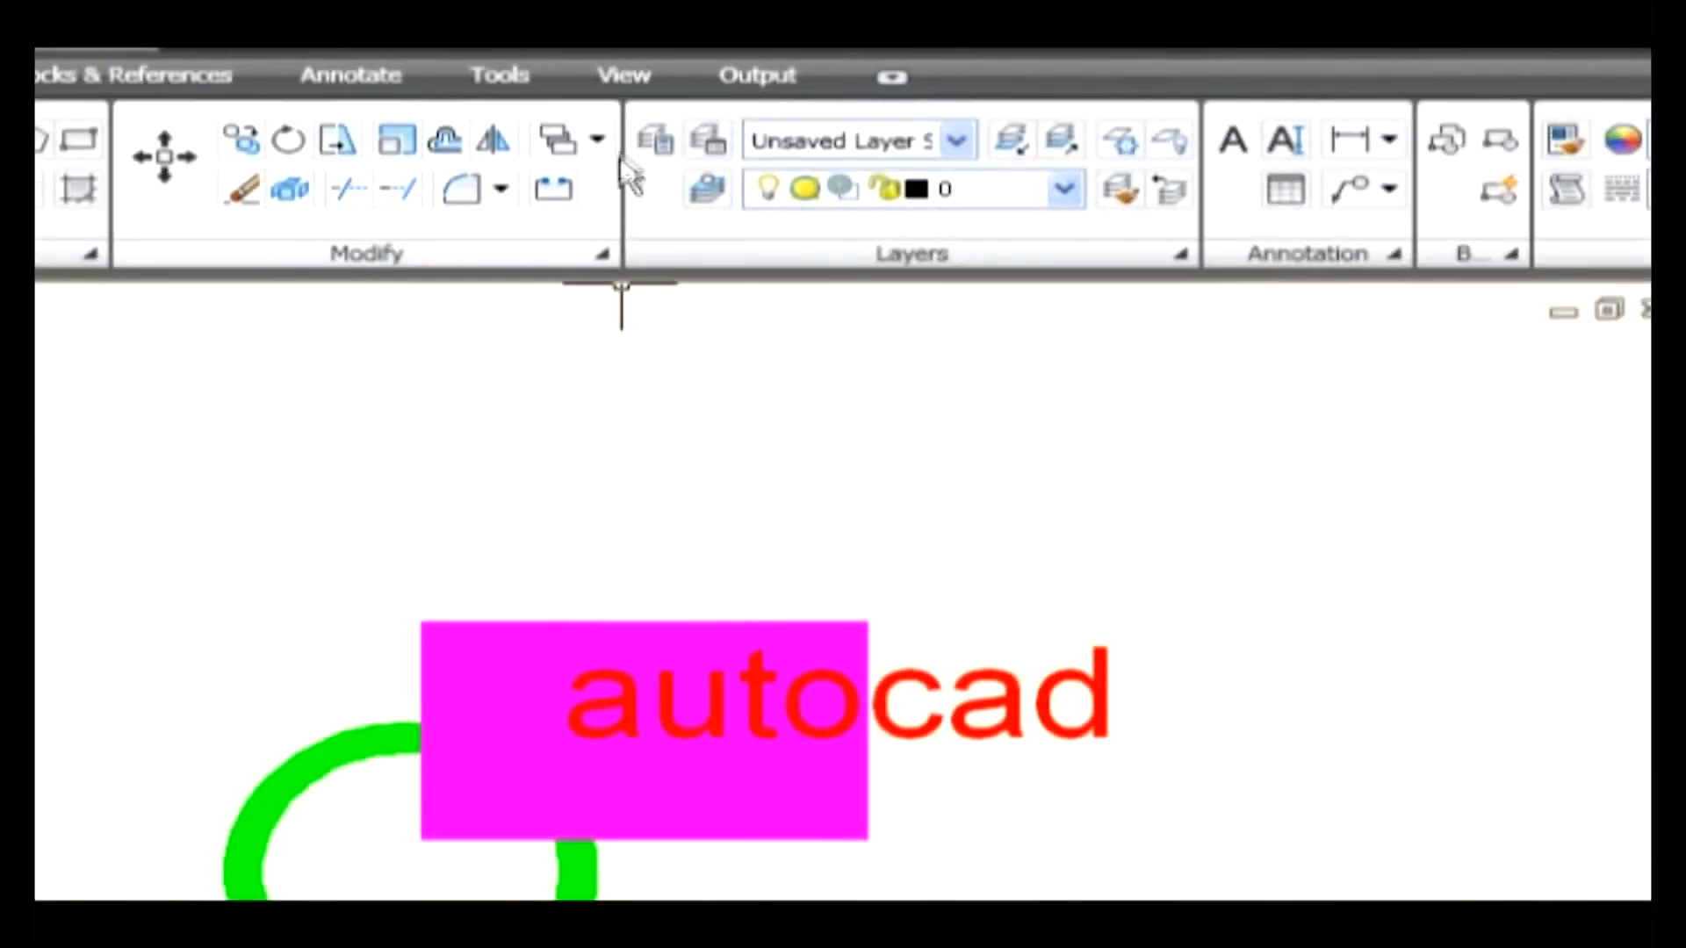
click(597, 139)
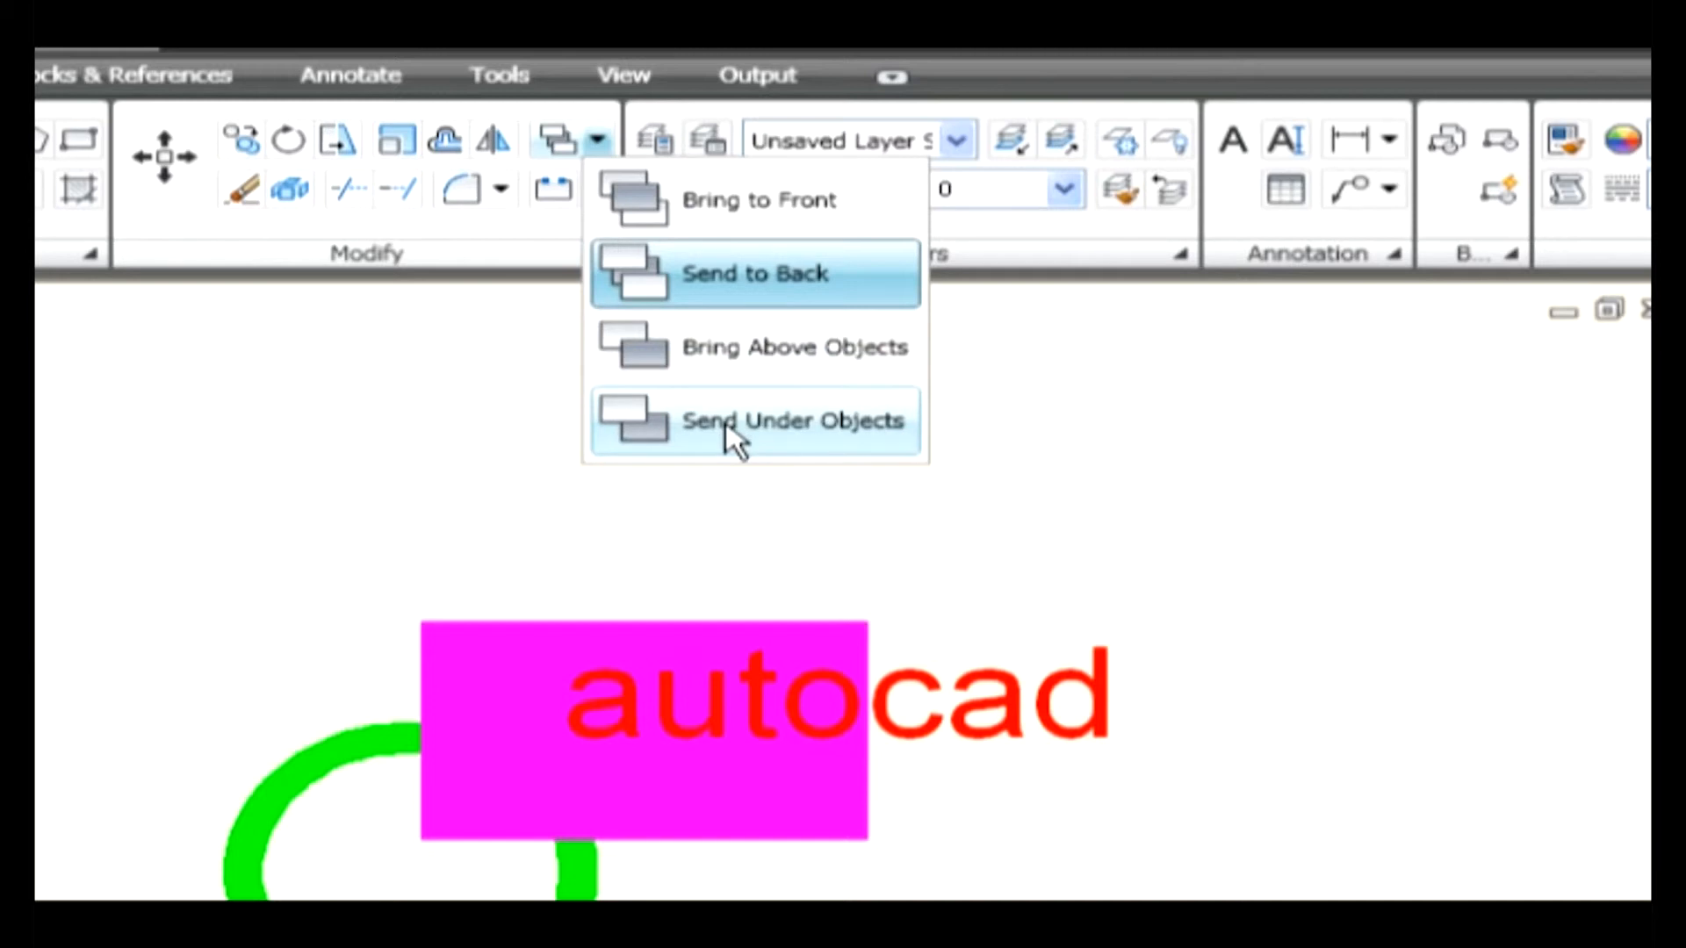
click(659, 531)
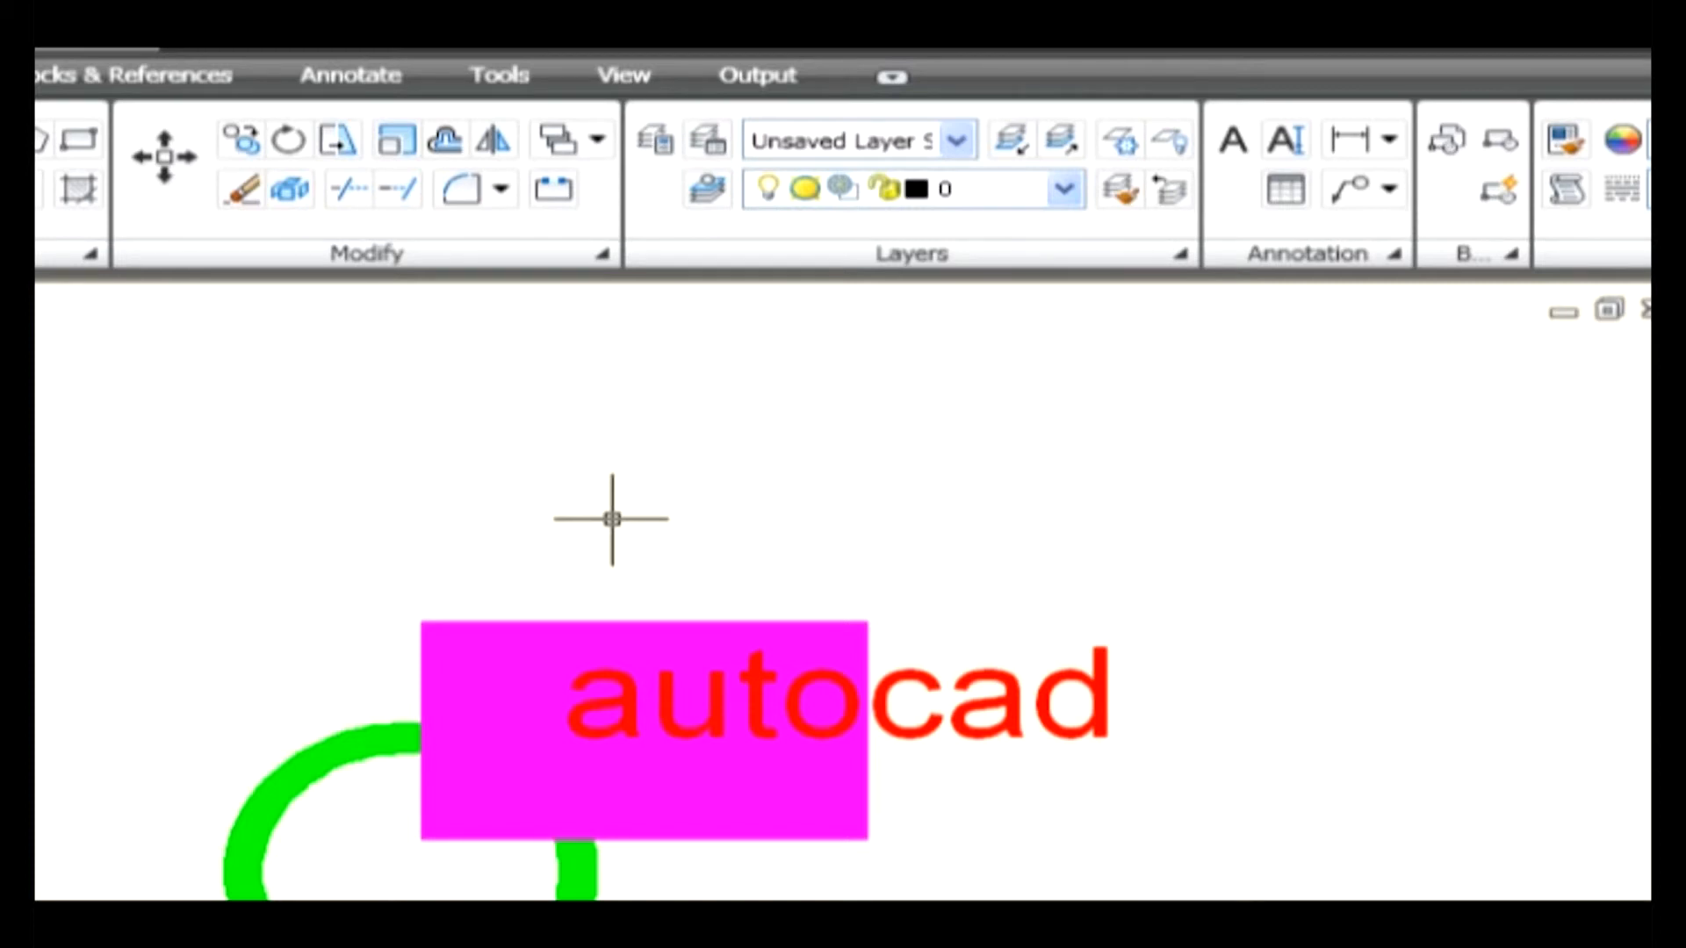
click(527, 256)
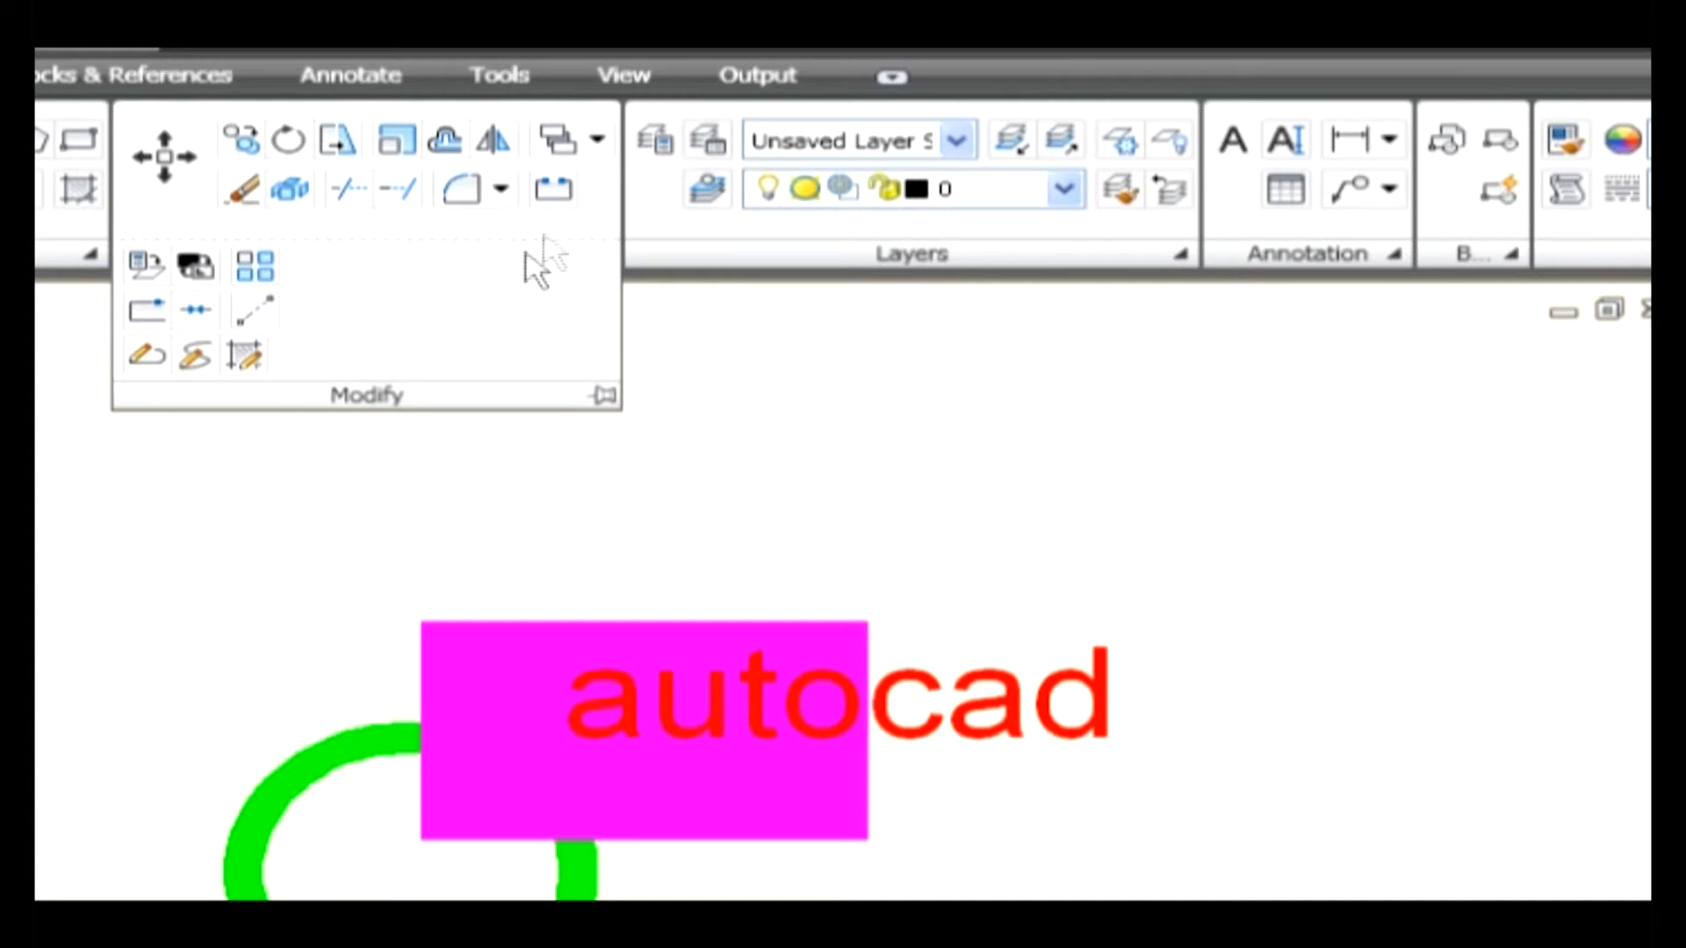
Bring the green ring to the front of the draw order.
click(598, 140)
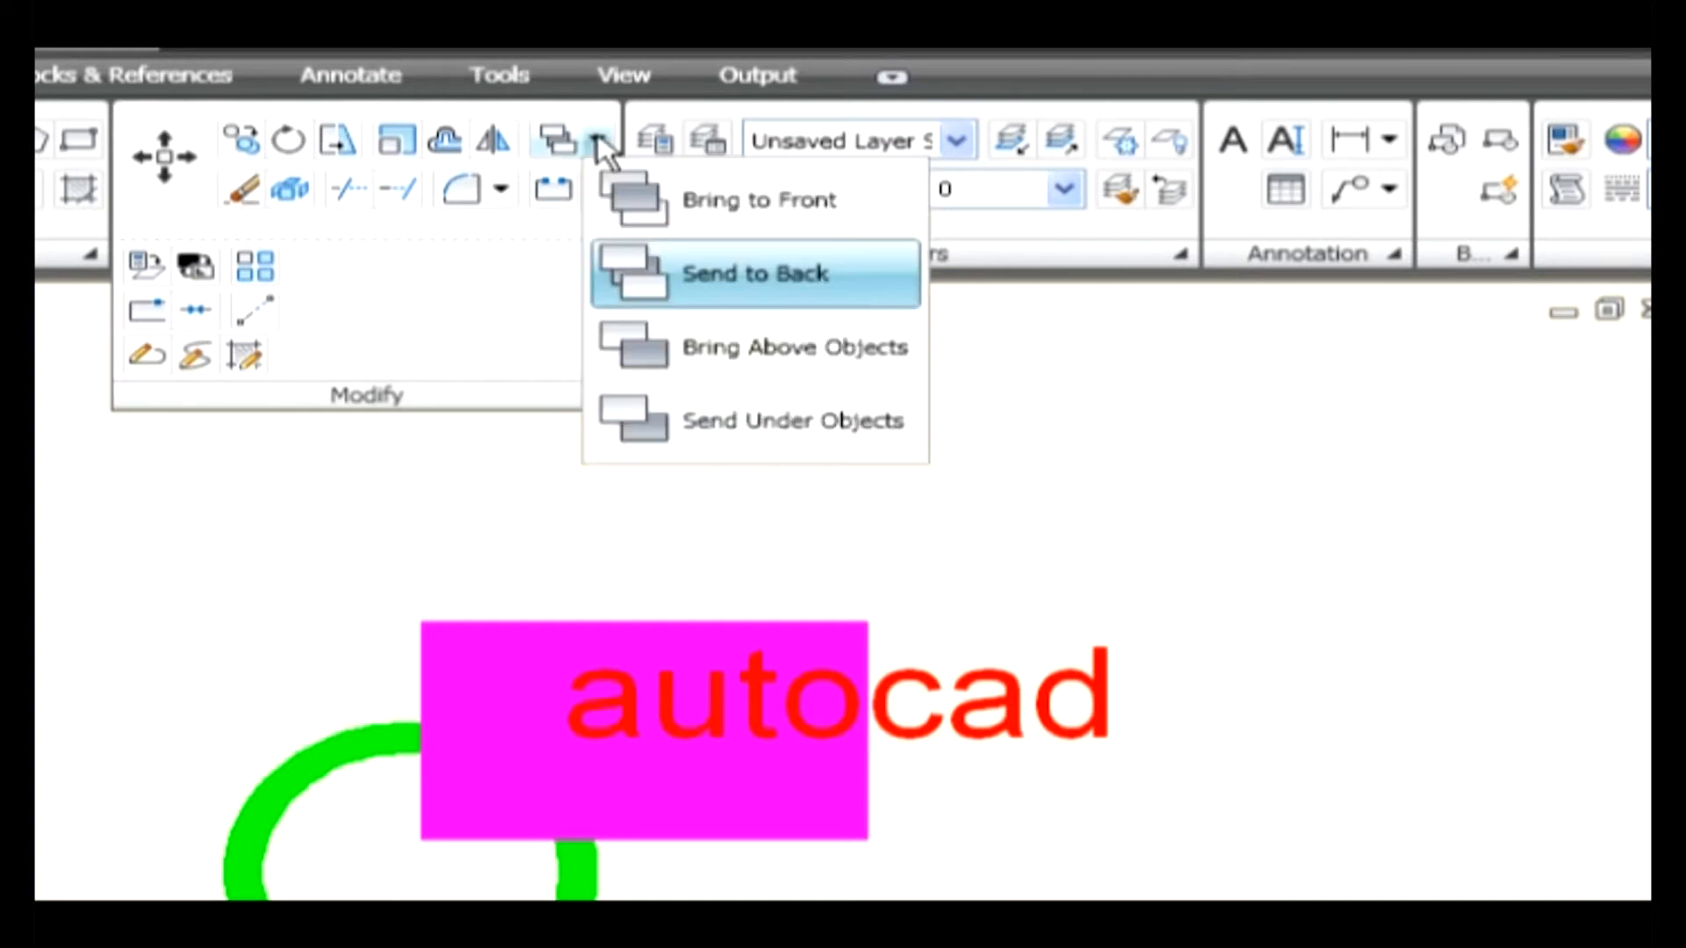
click(693, 195)
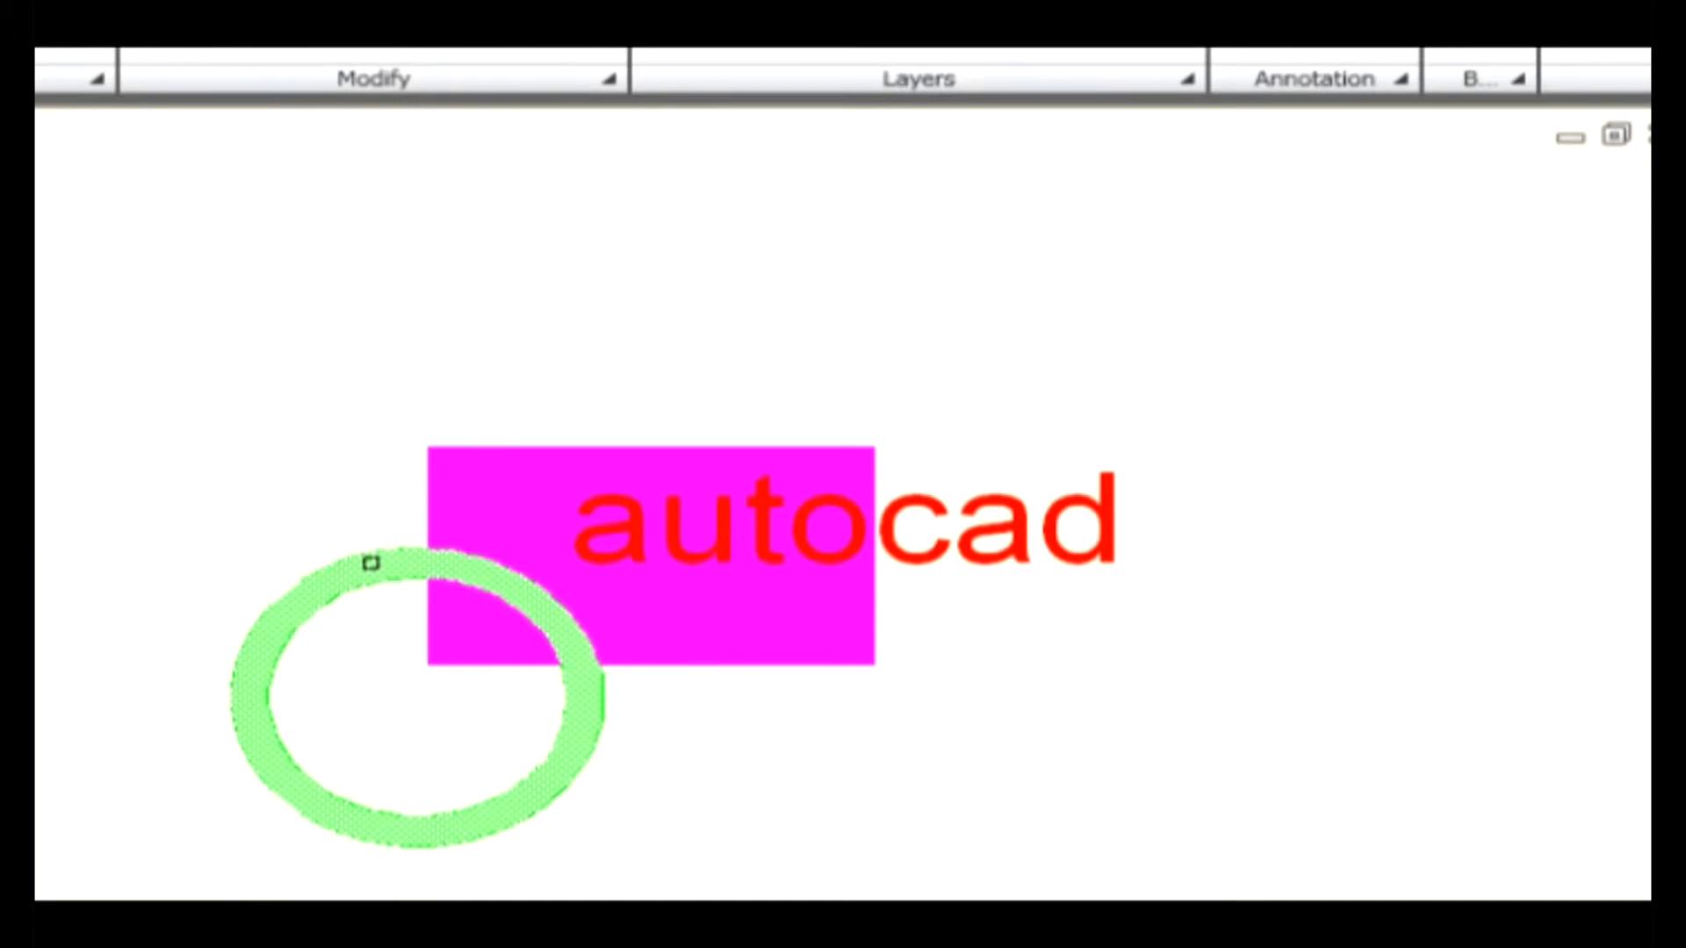
key(Return)
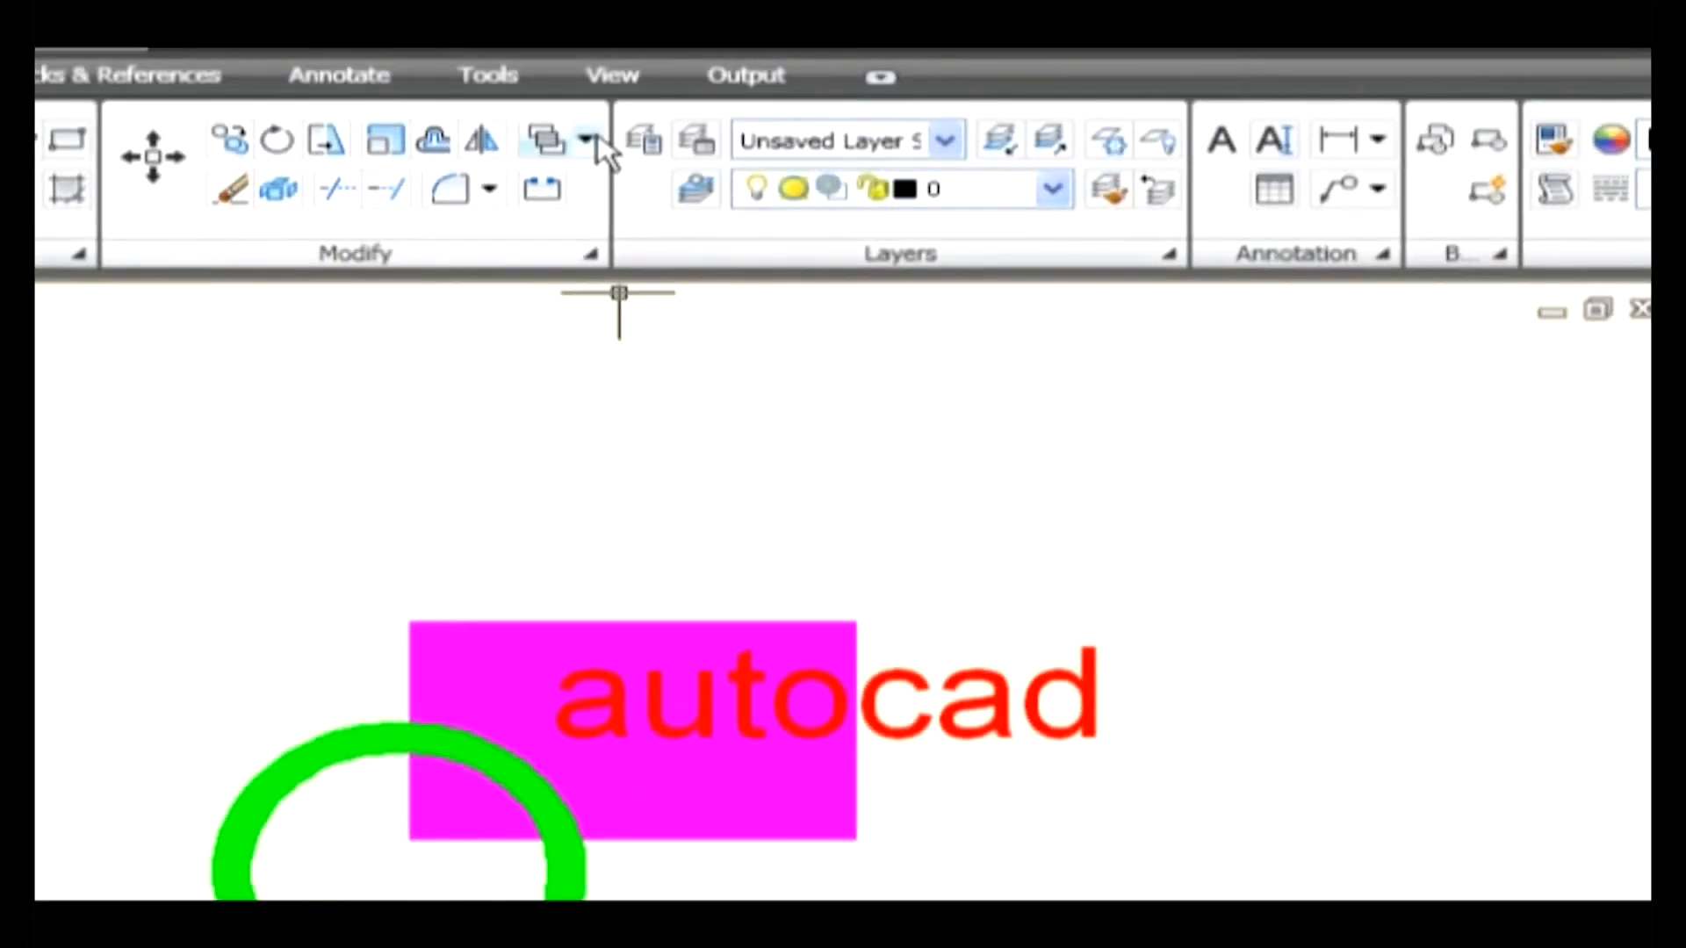
Send the "autocad" text to the back of the draw order.
click(587, 138)
click(692, 274)
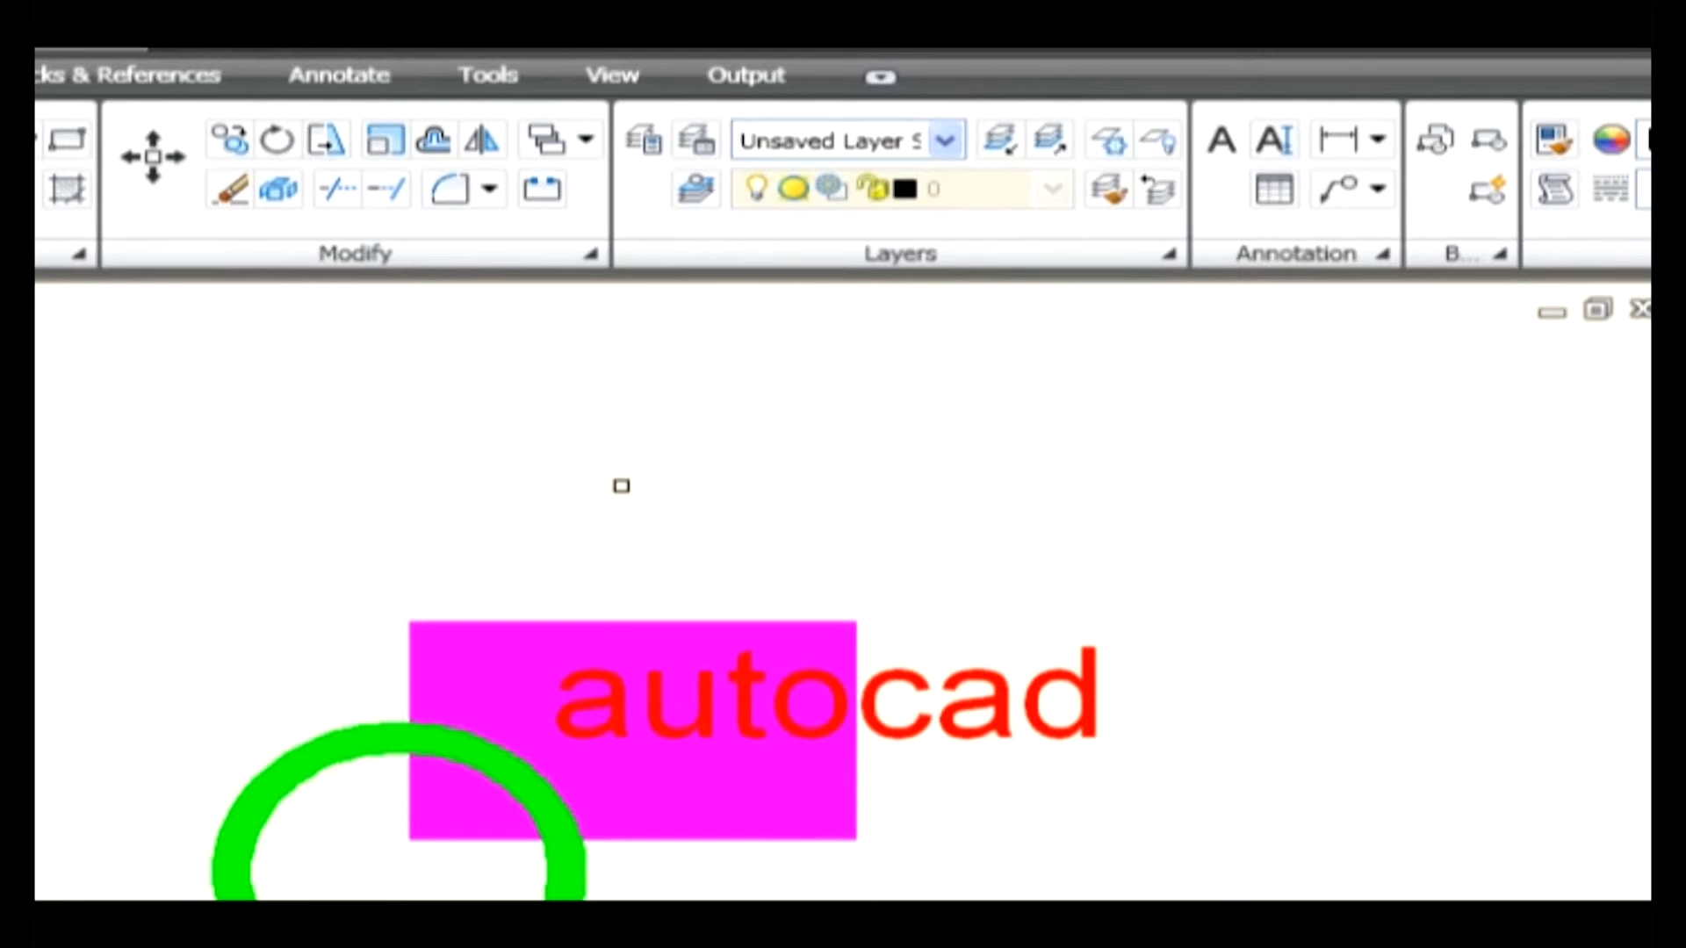
click(958, 701)
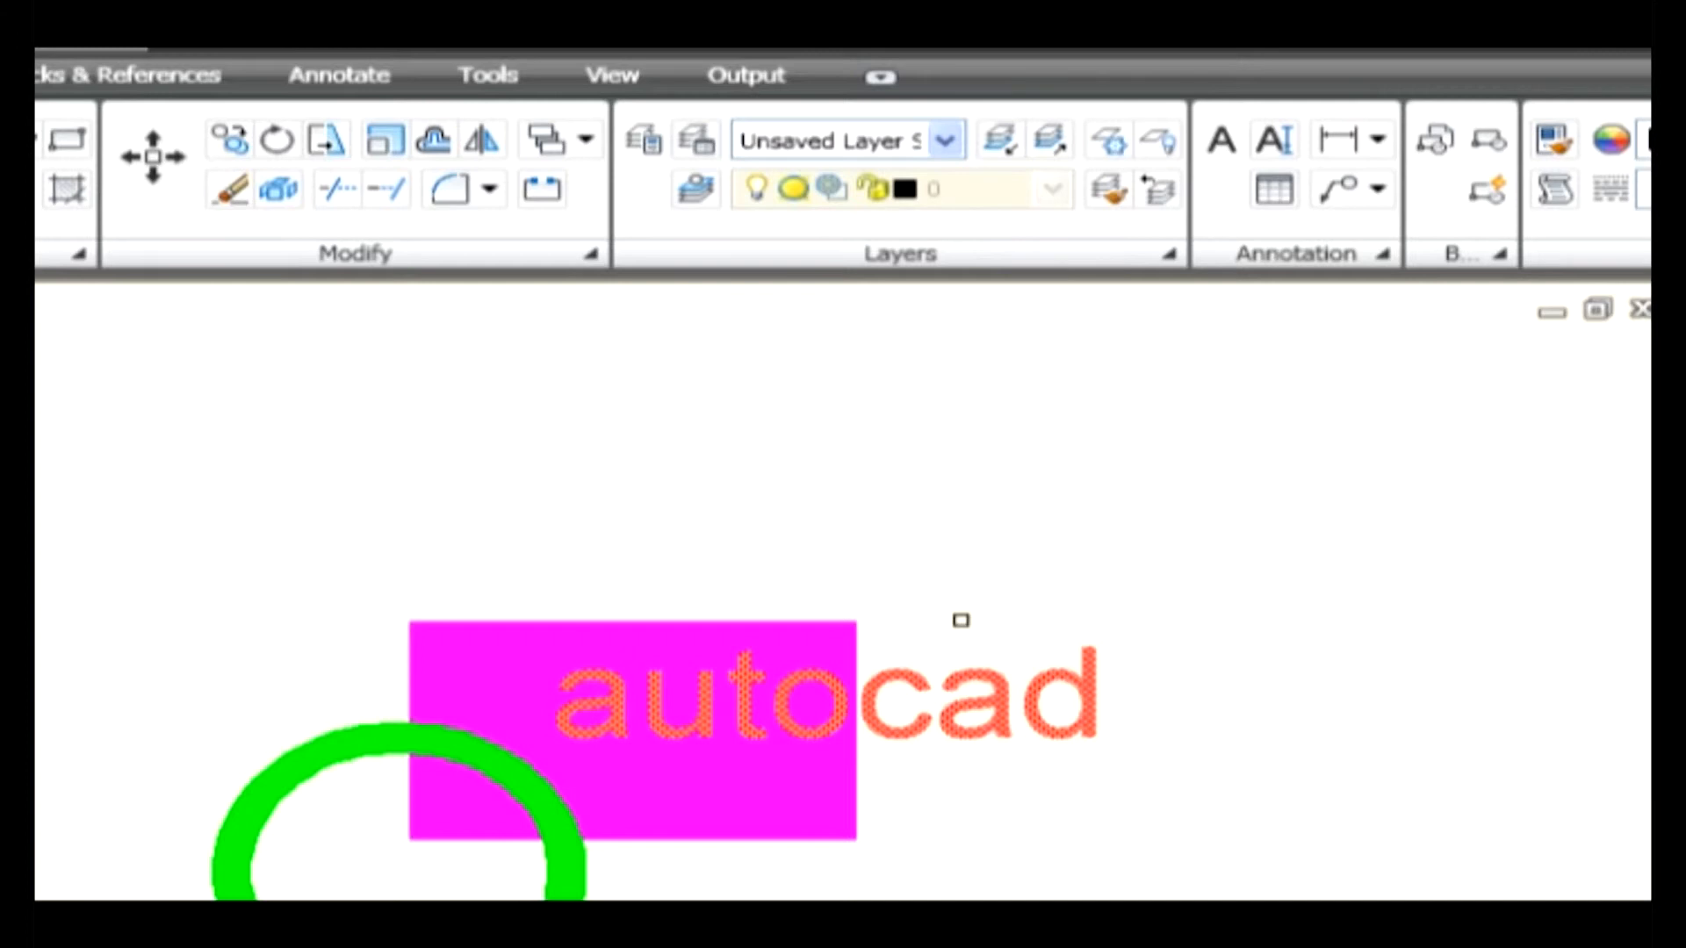
key(Escape)
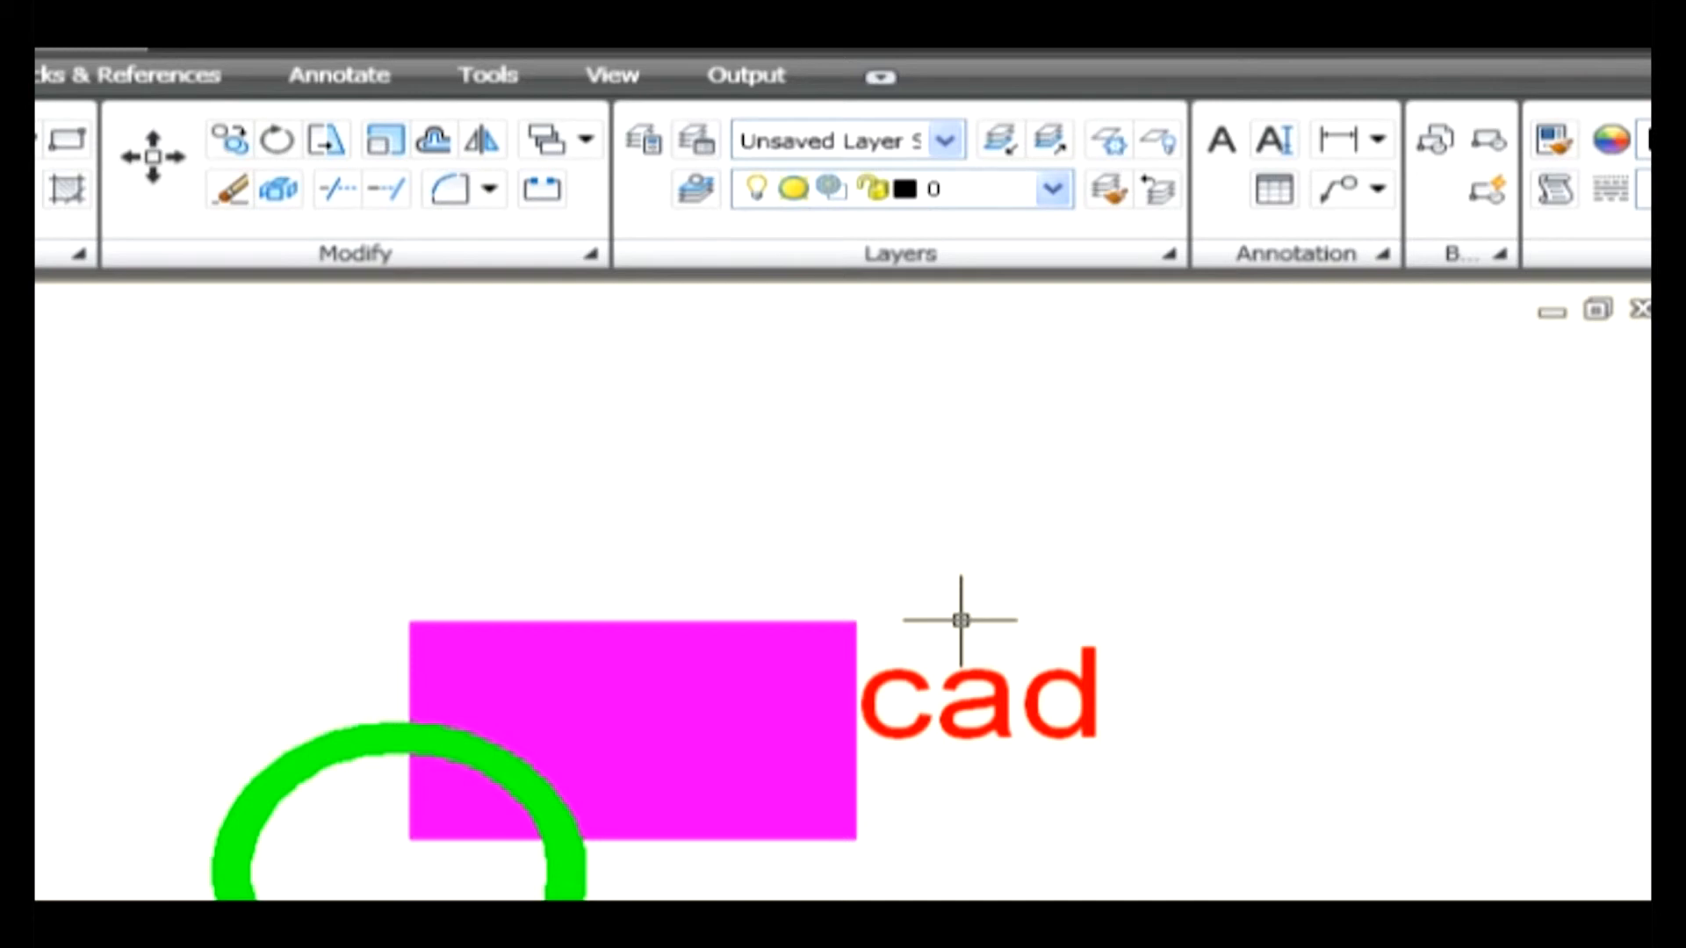
Bring the "autocad" text above the magenta rectangle, using the rectangle as the reference object.
click(585, 139)
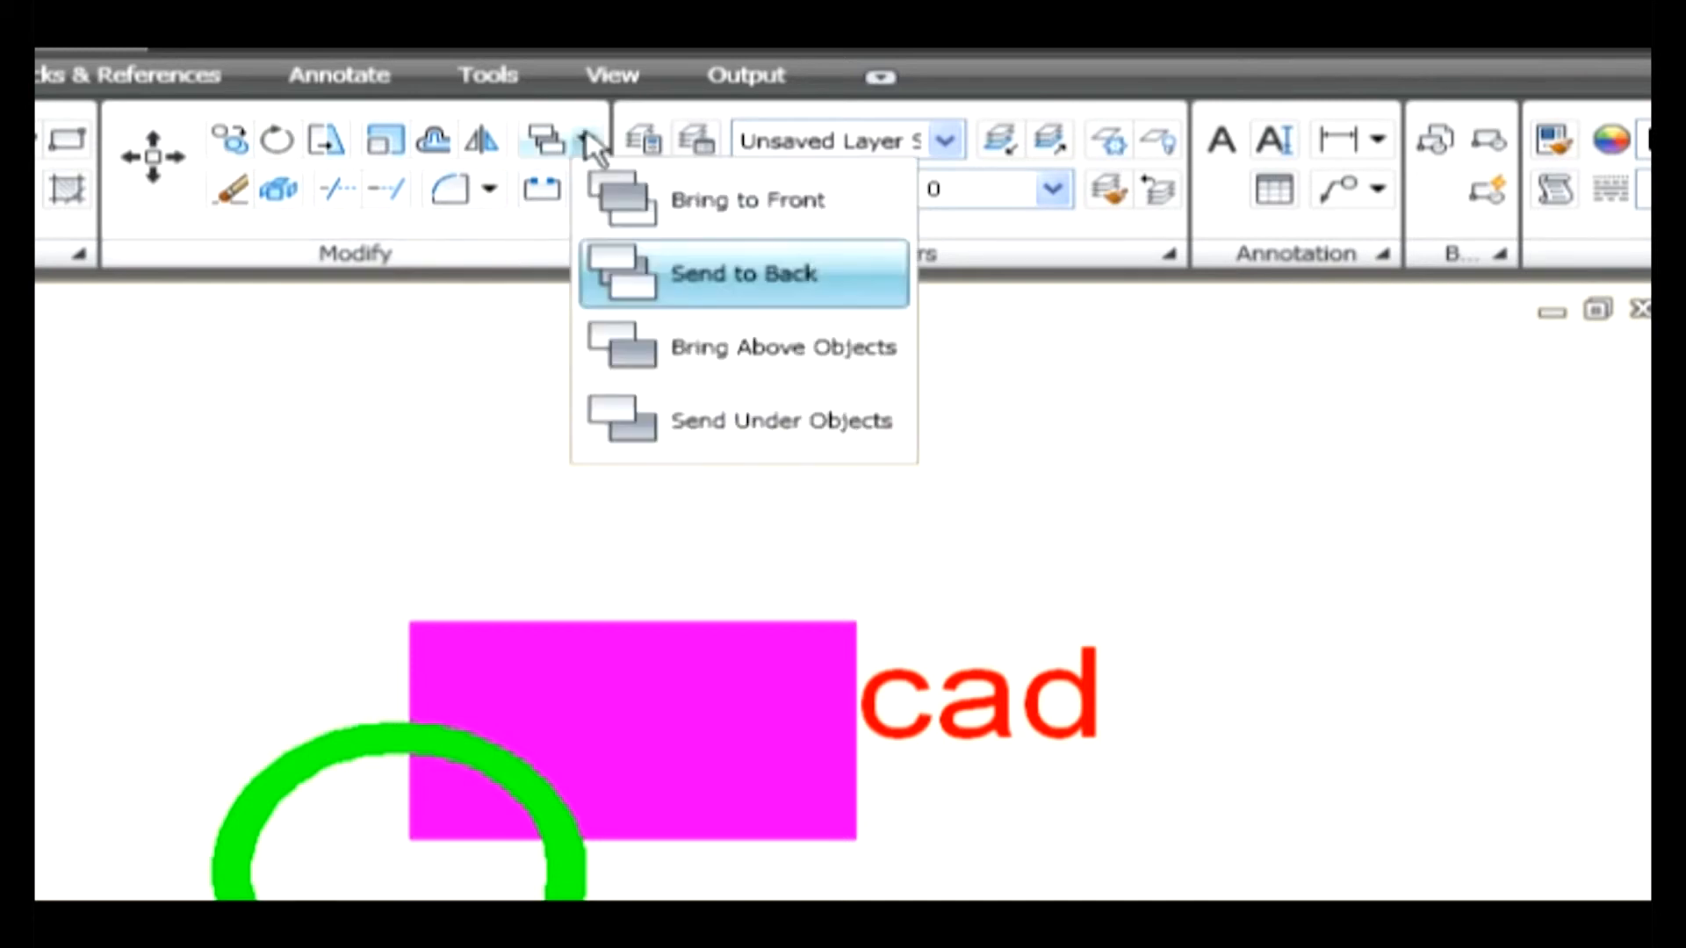
click(686, 346)
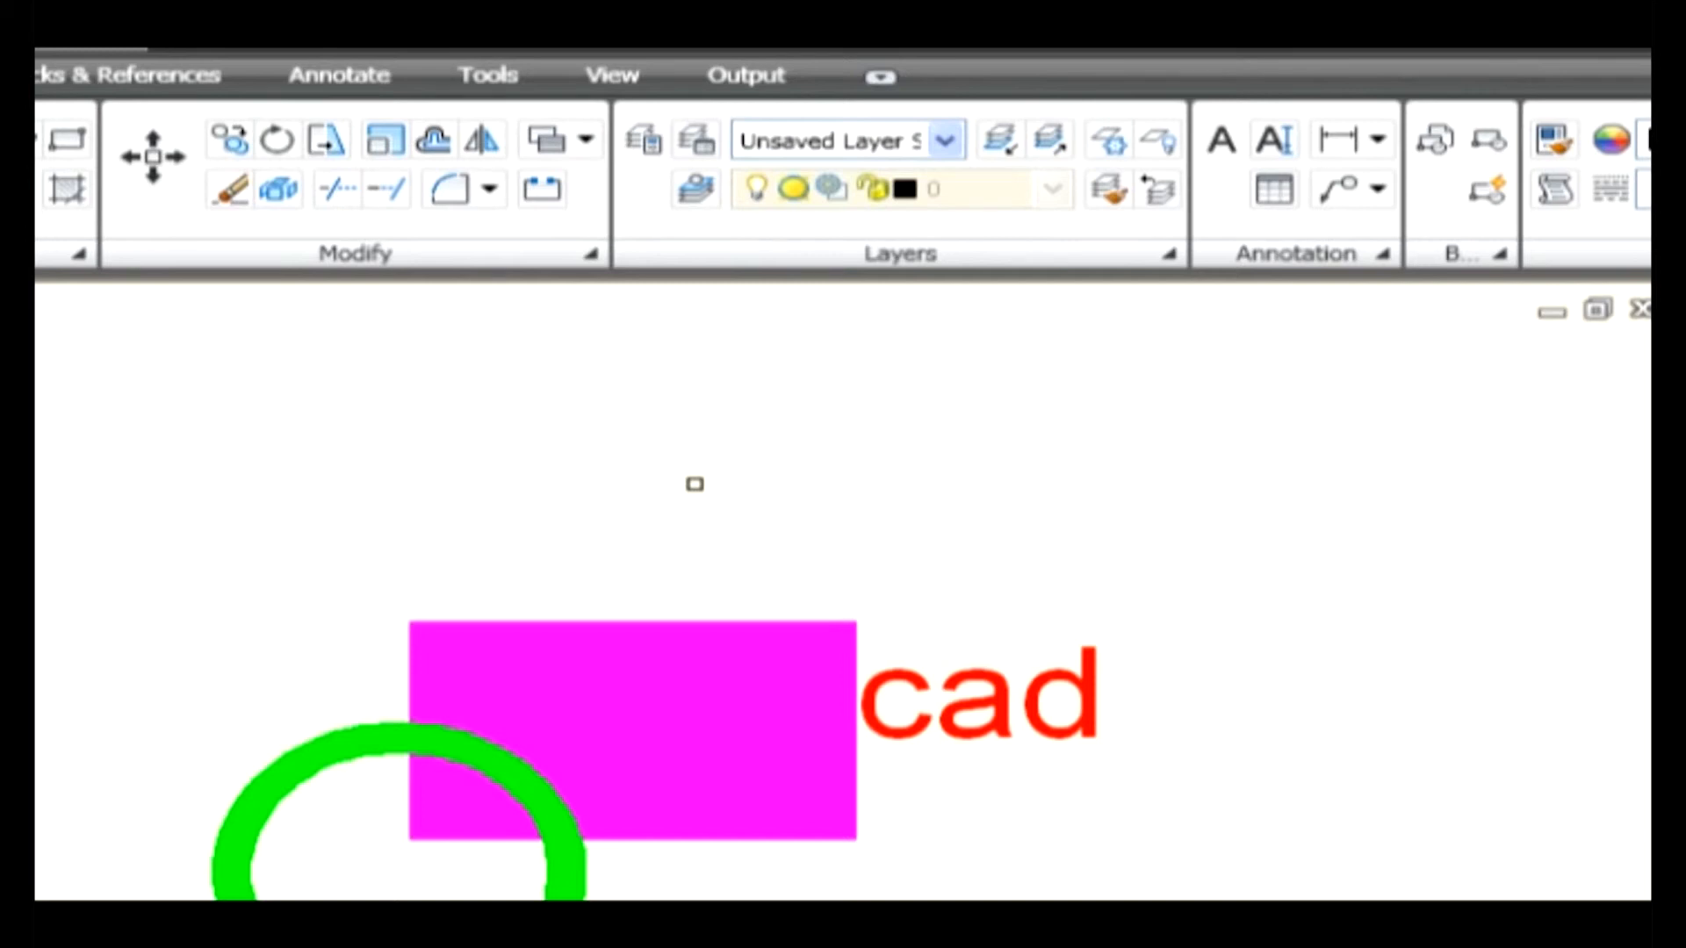
click(927, 696)
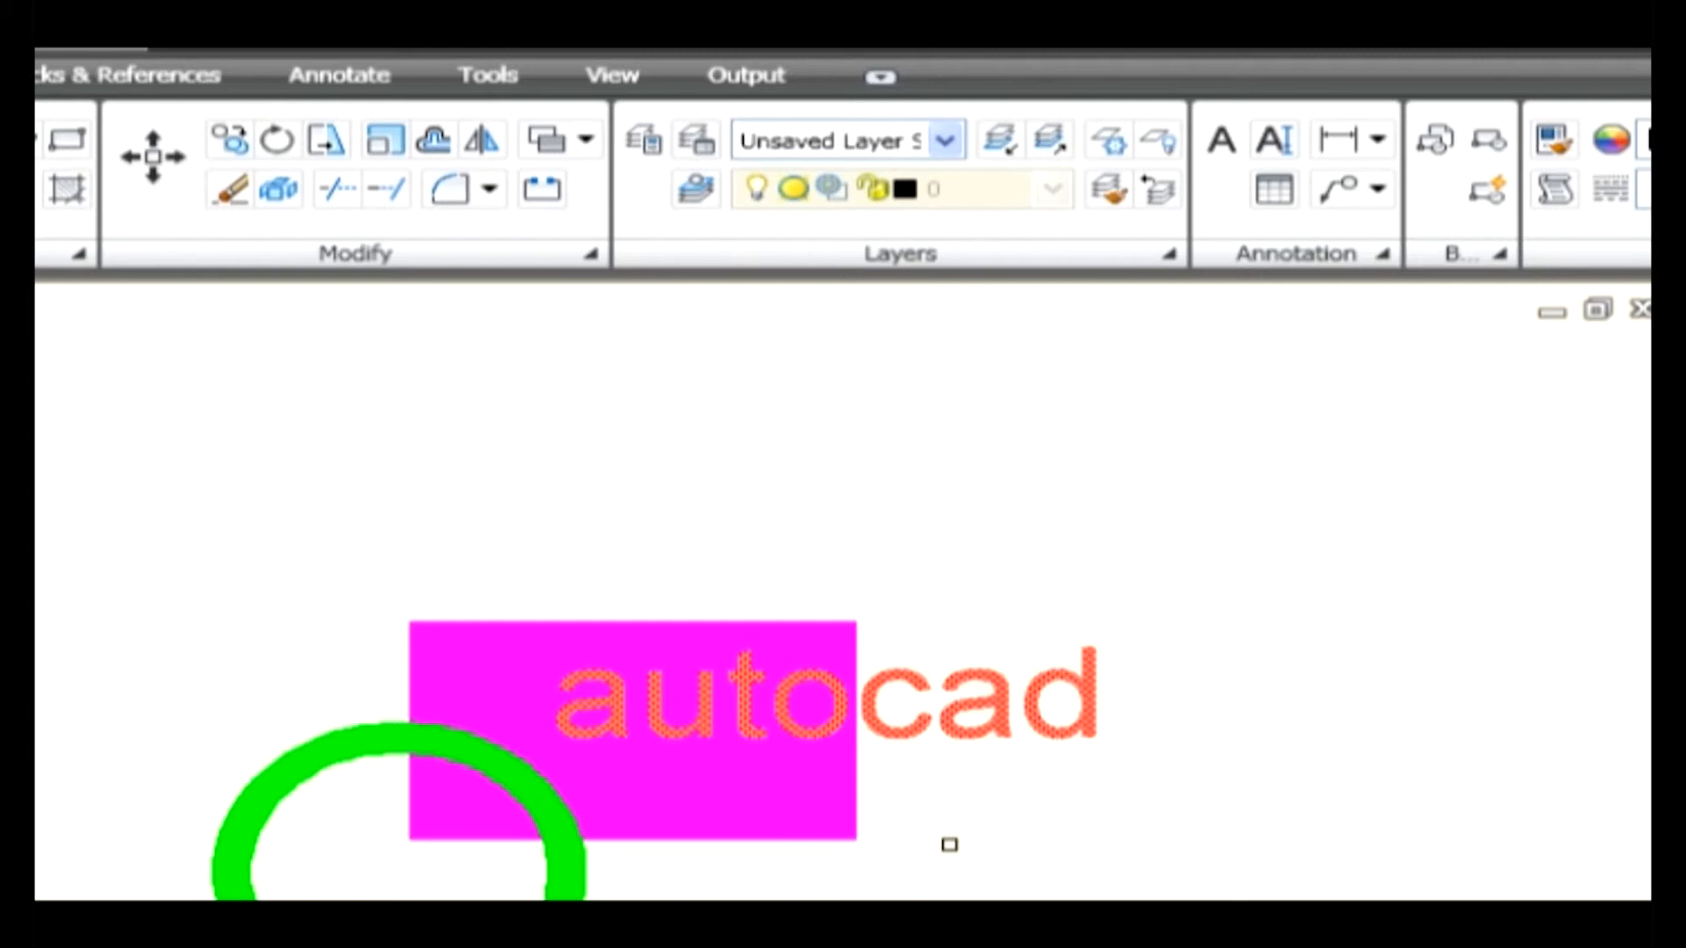
key(Escape)
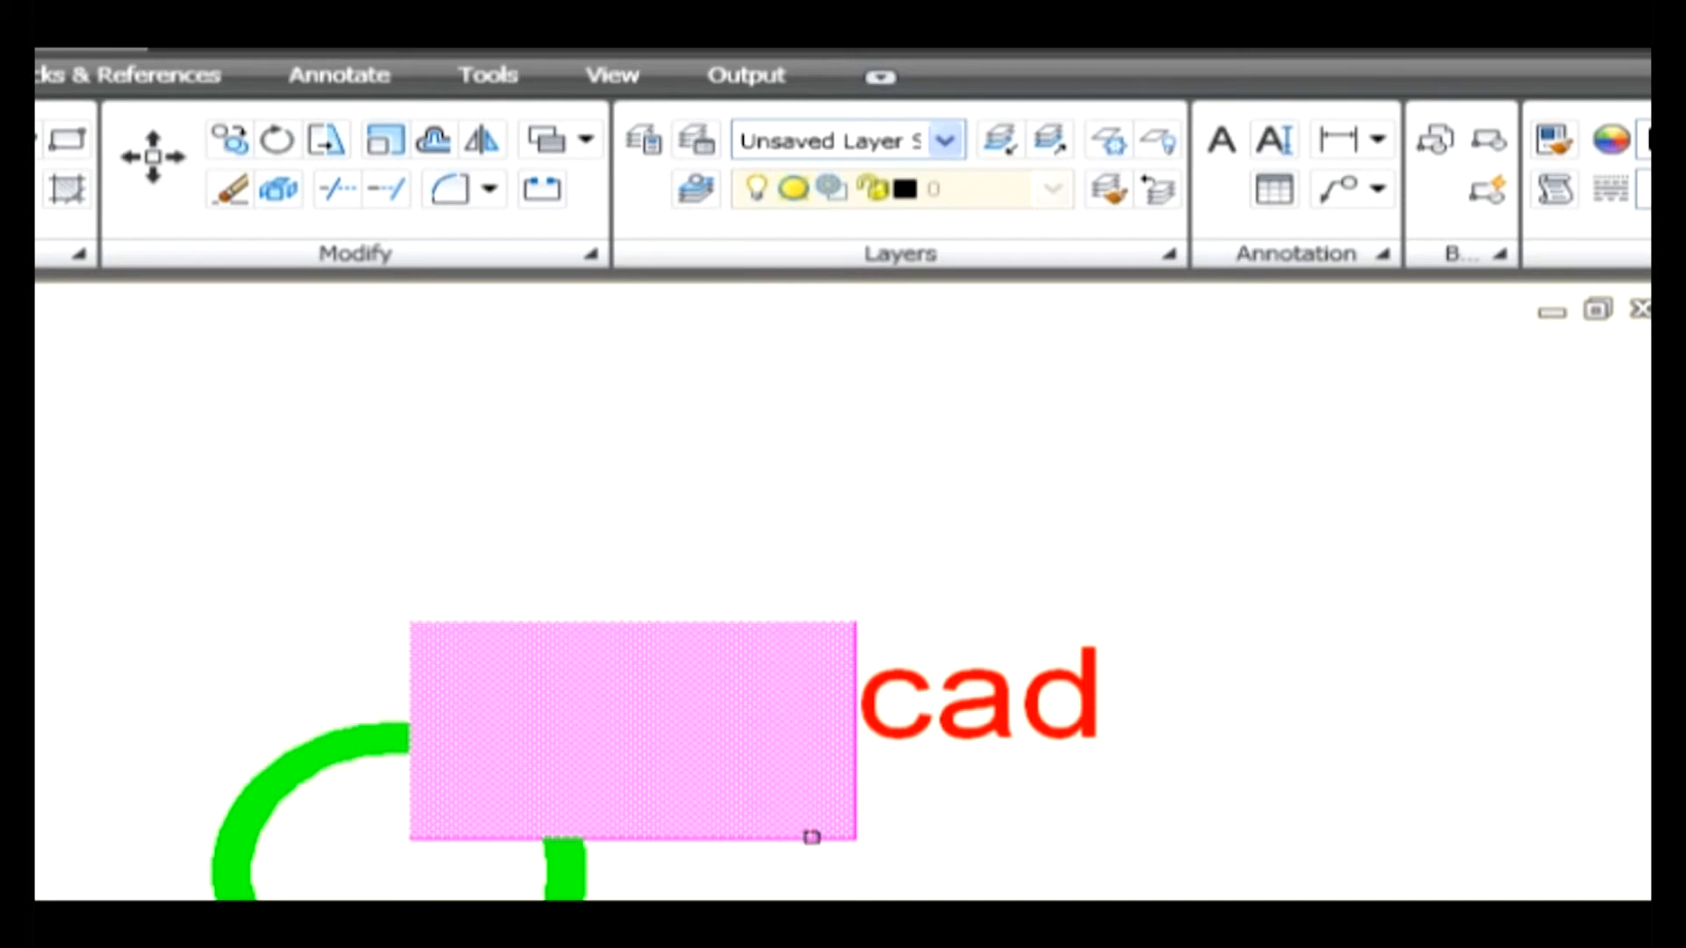
click(812, 838)
key(Return)
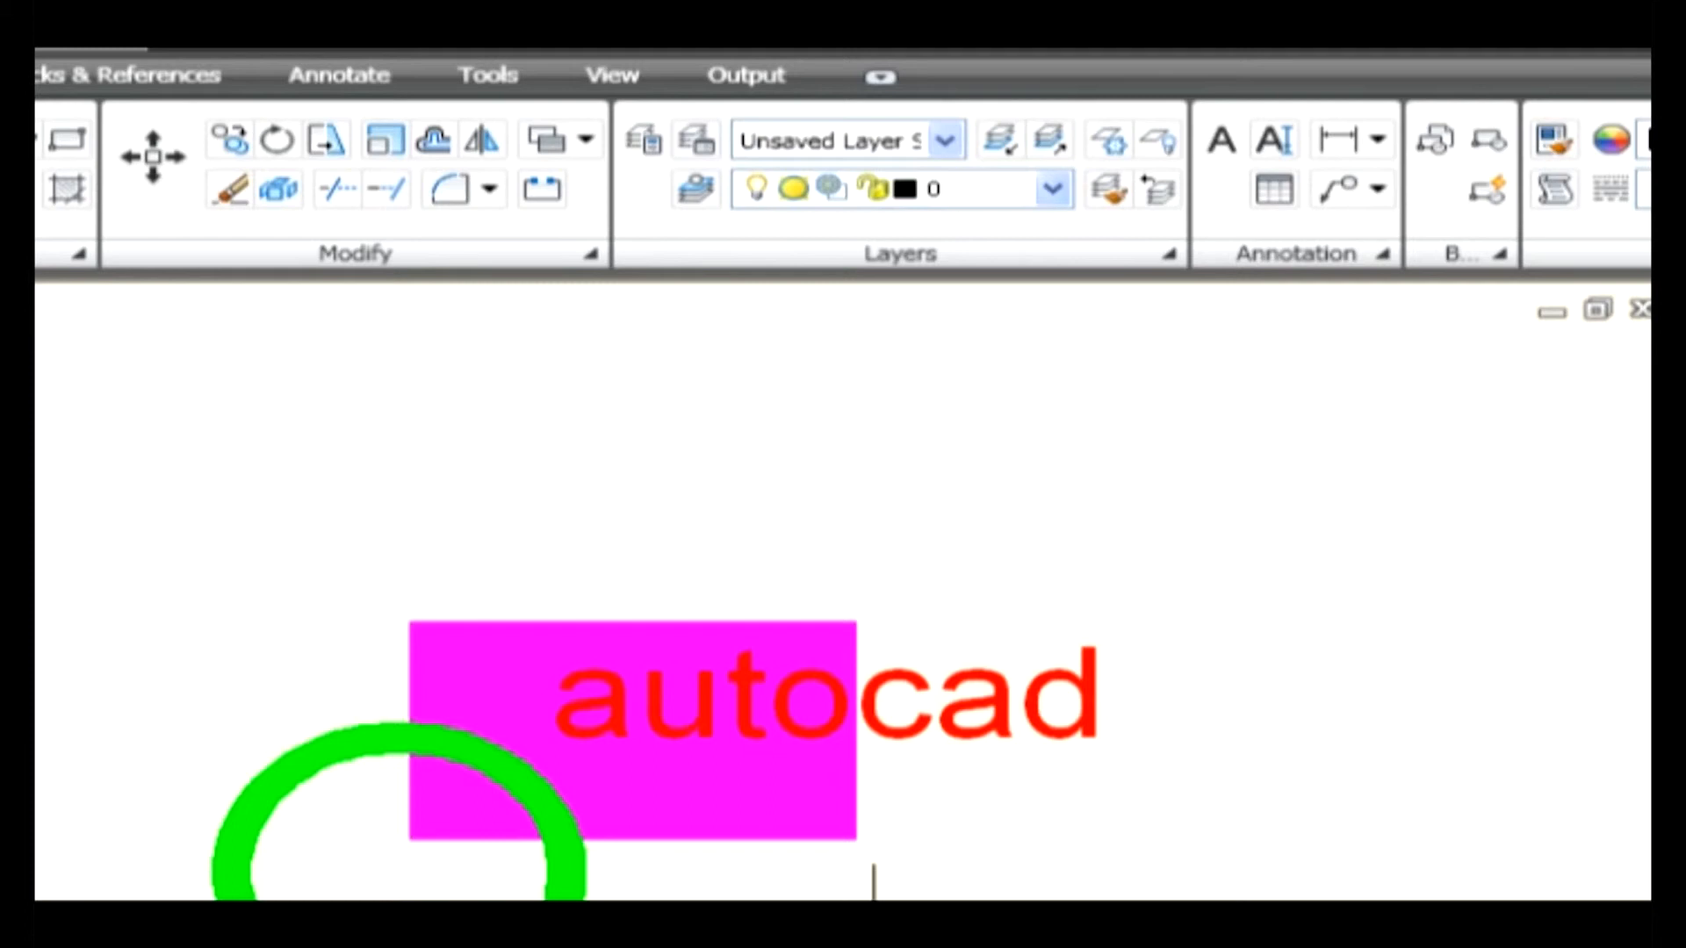
Send the green ring under the magenta rectangle, using the rectangle as the reference object.
click(585, 139)
click(688, 426)
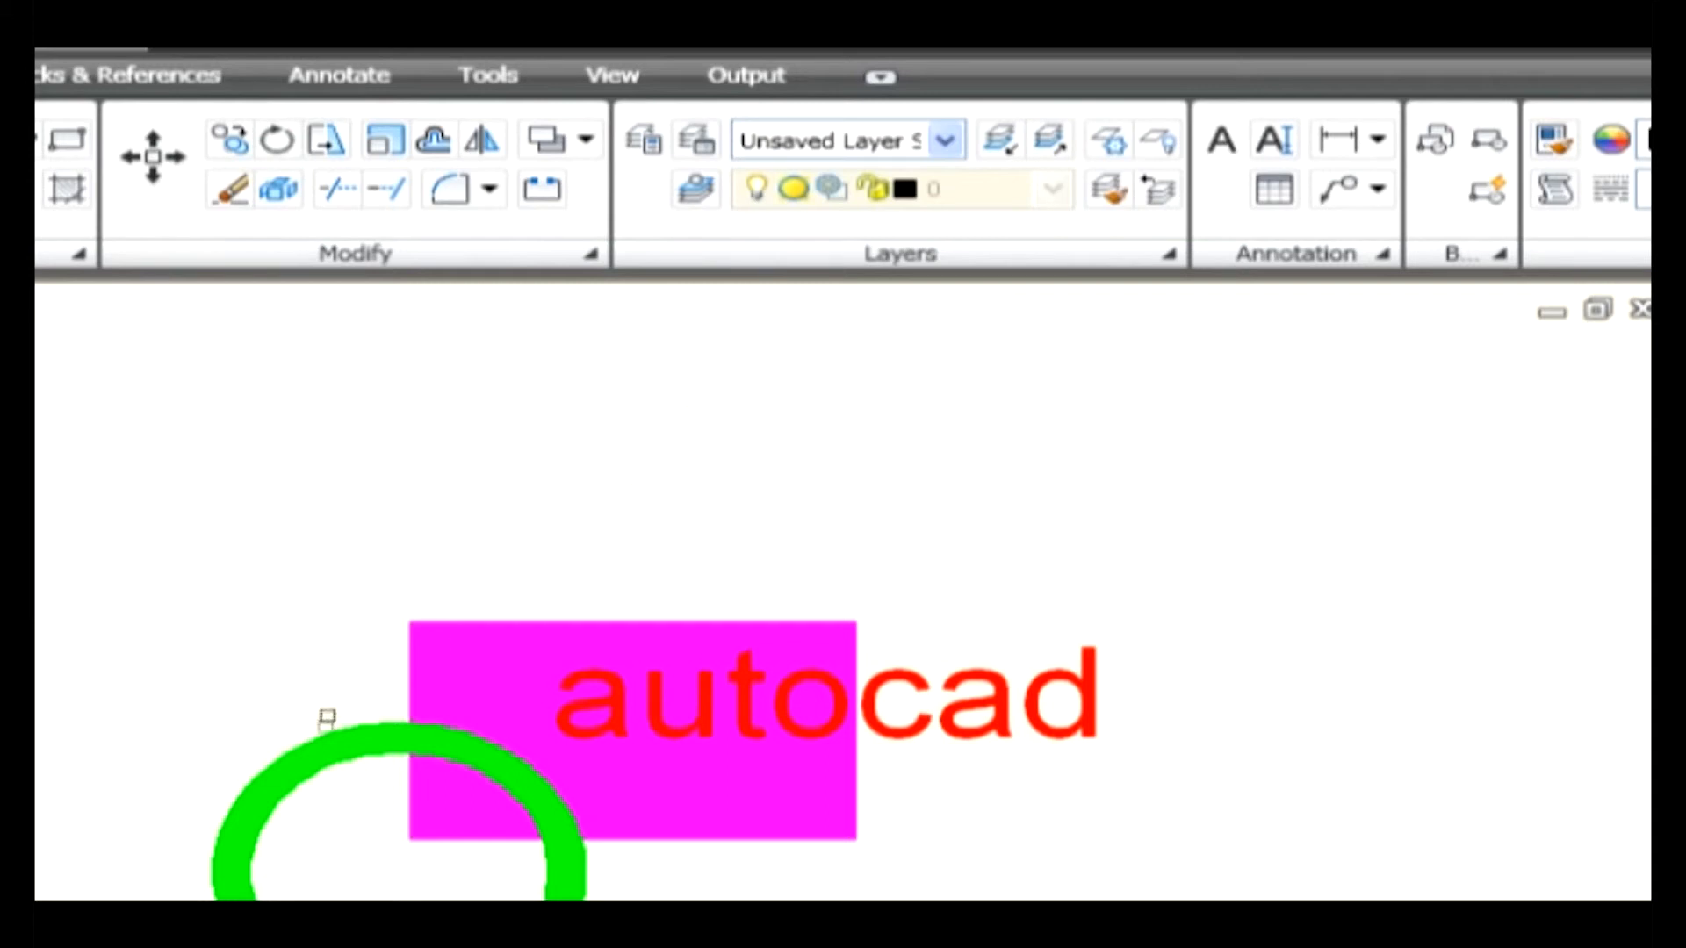
click(325, 753)
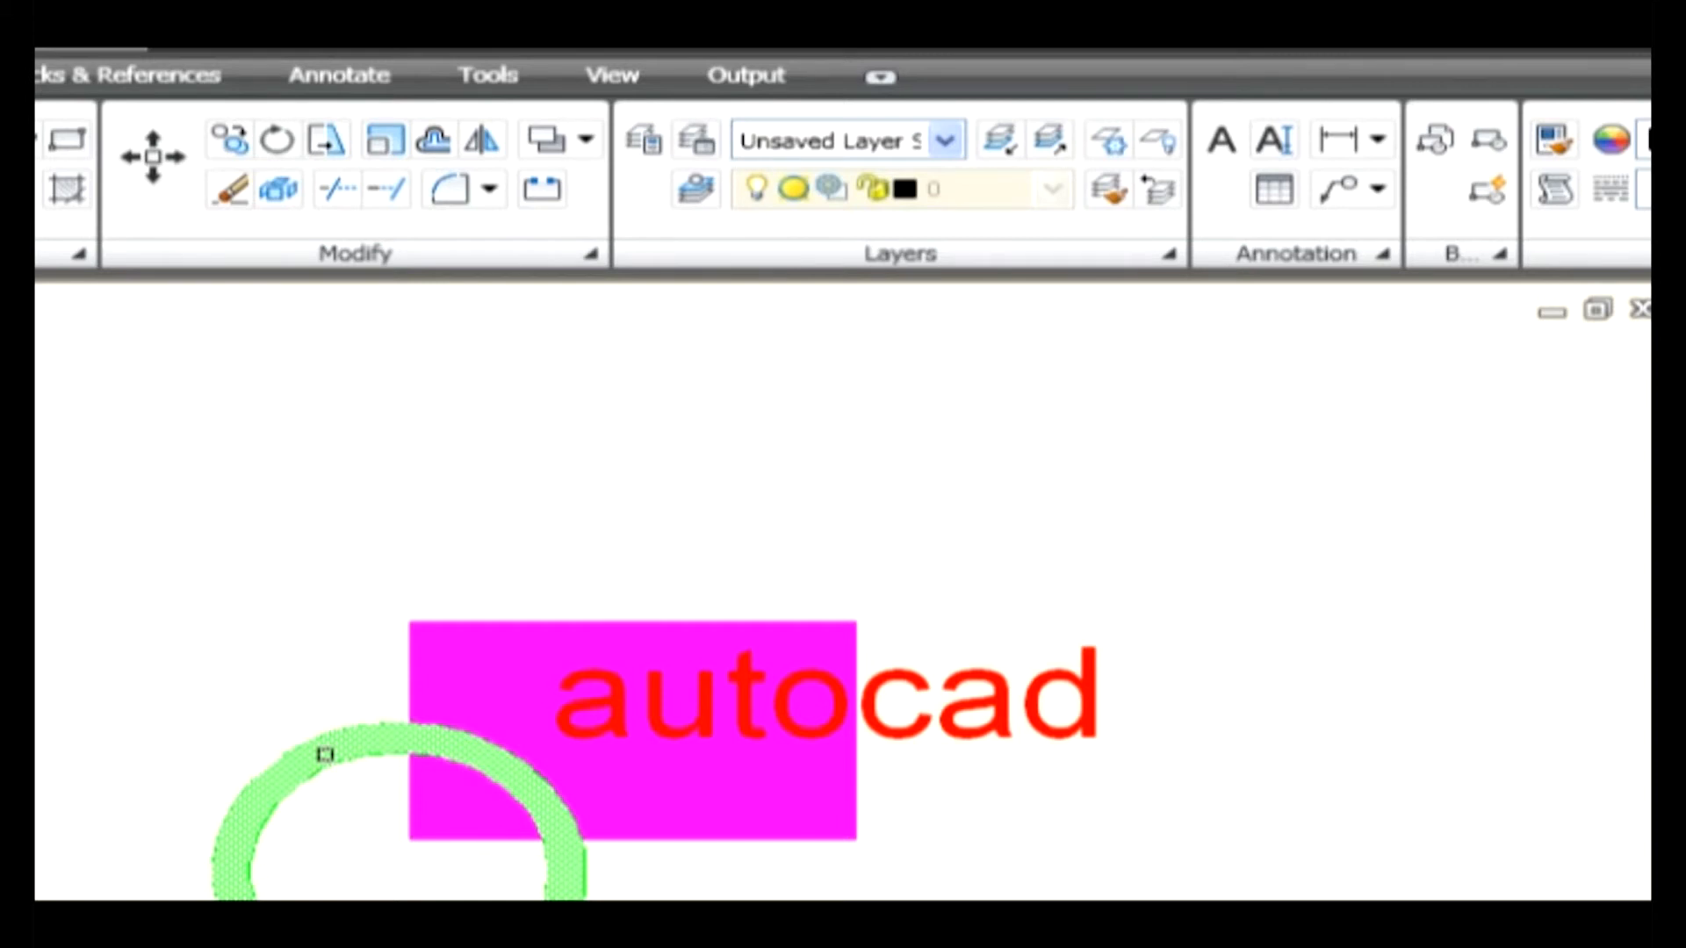
key(Return)
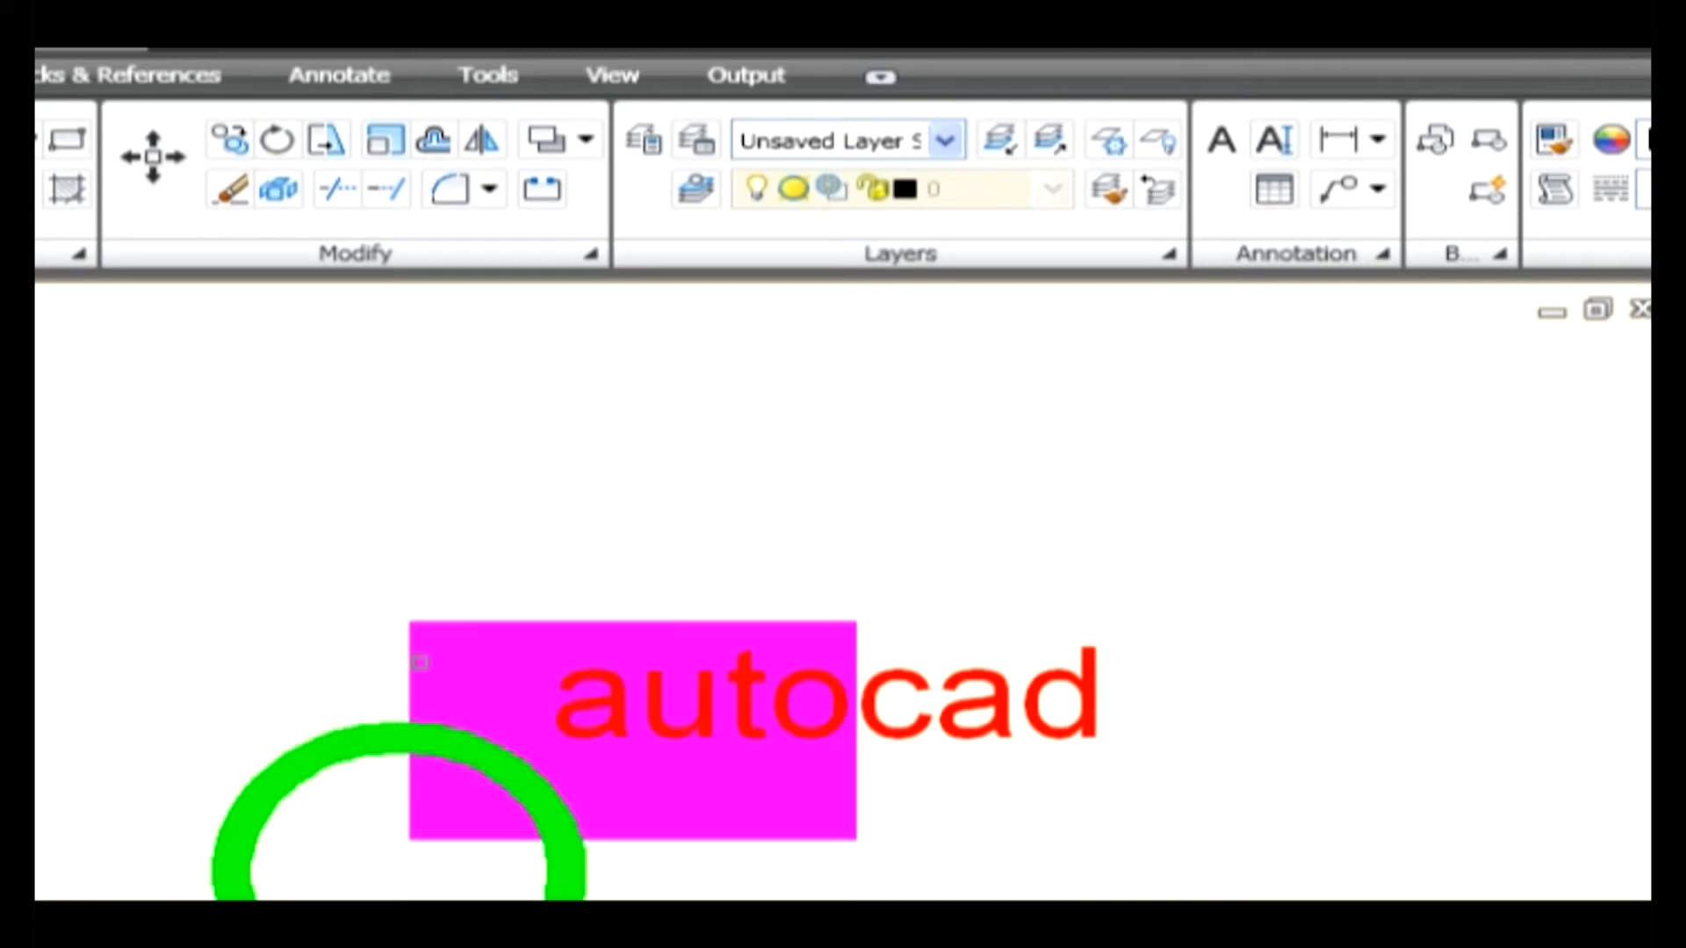
click(413, 662)
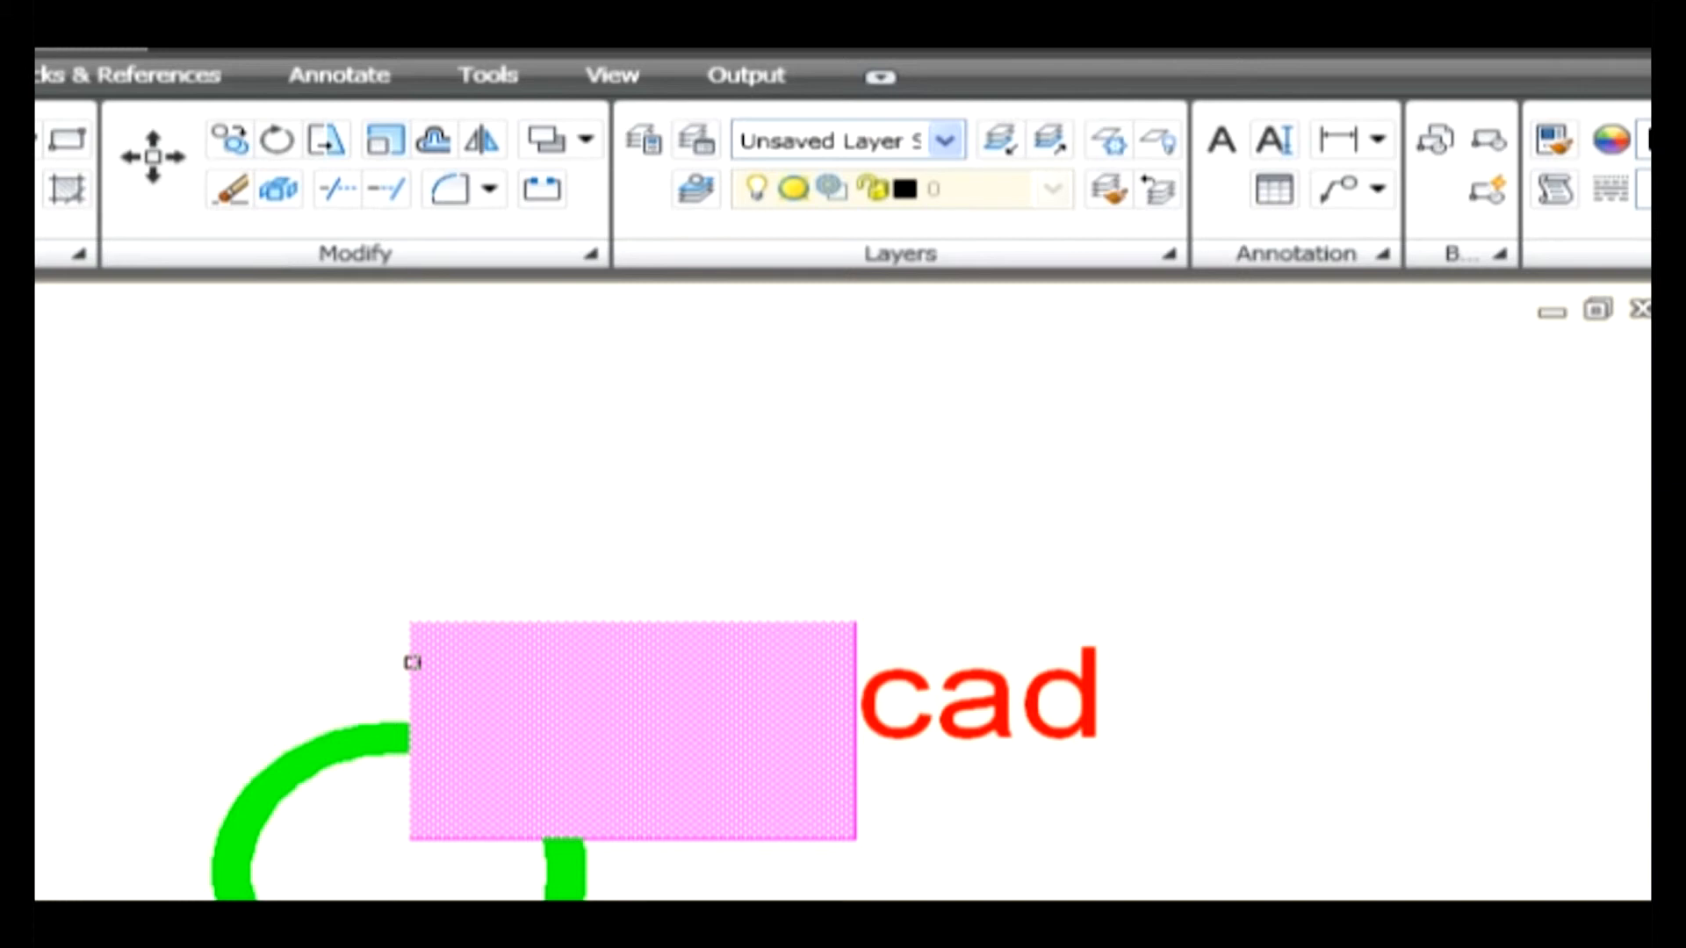
key(Return)
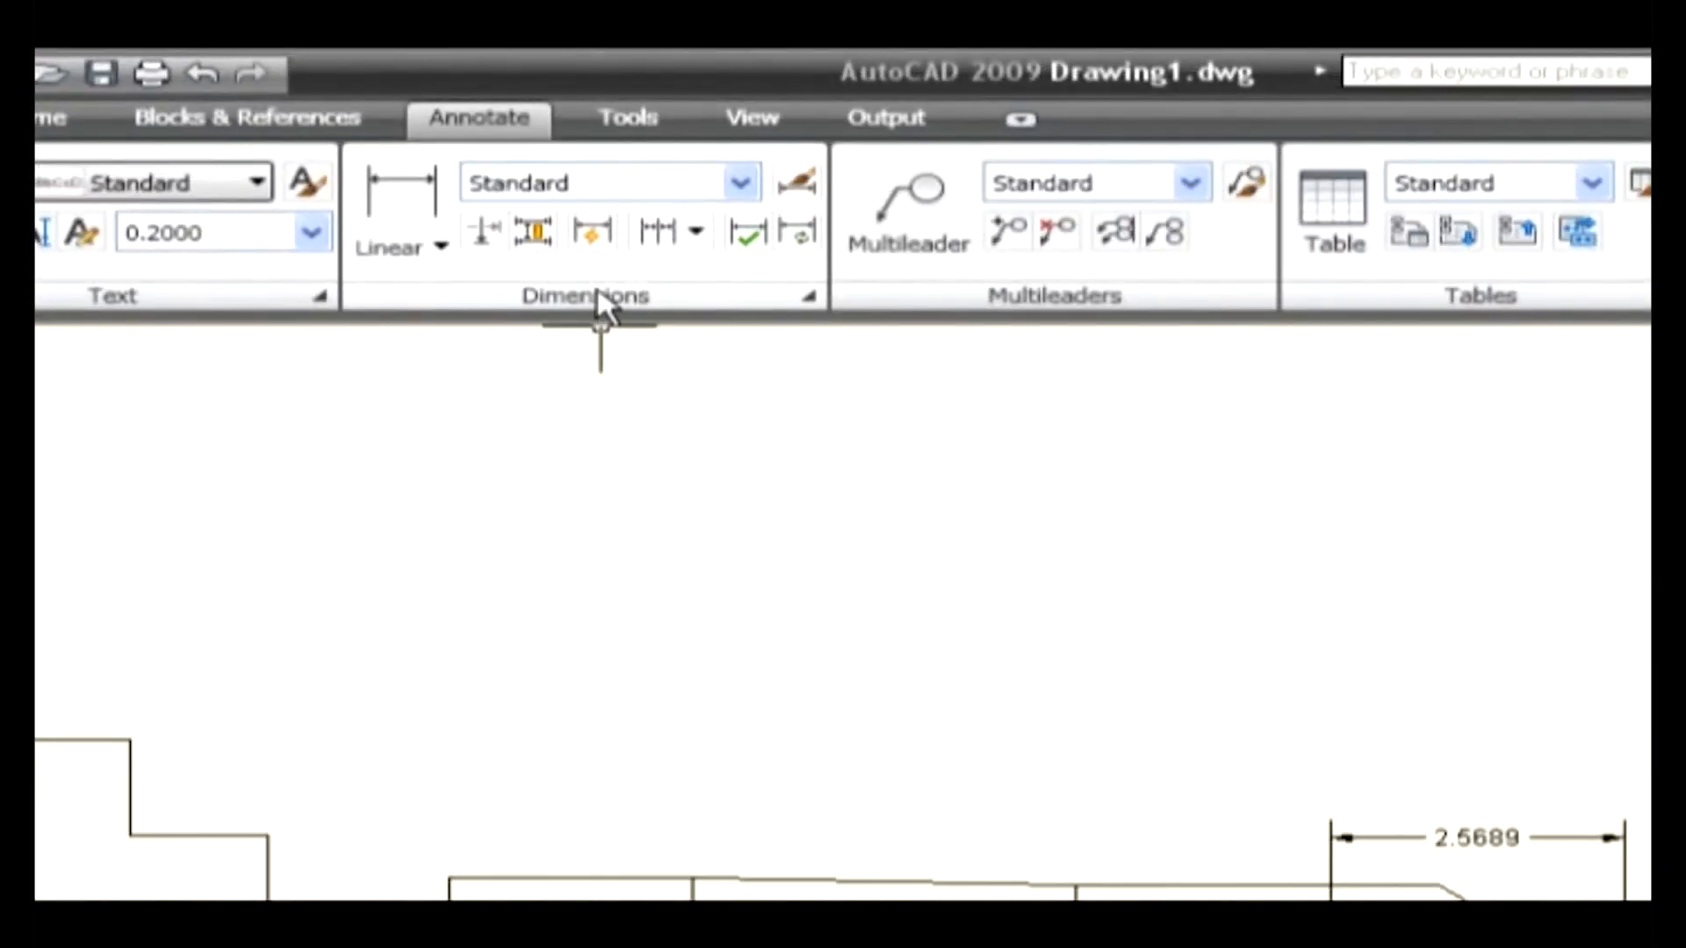
Add a horizontal linear dimension above the stepped profile, from its upper-left corner to the top of its right vertical edge.
click(416, 211)
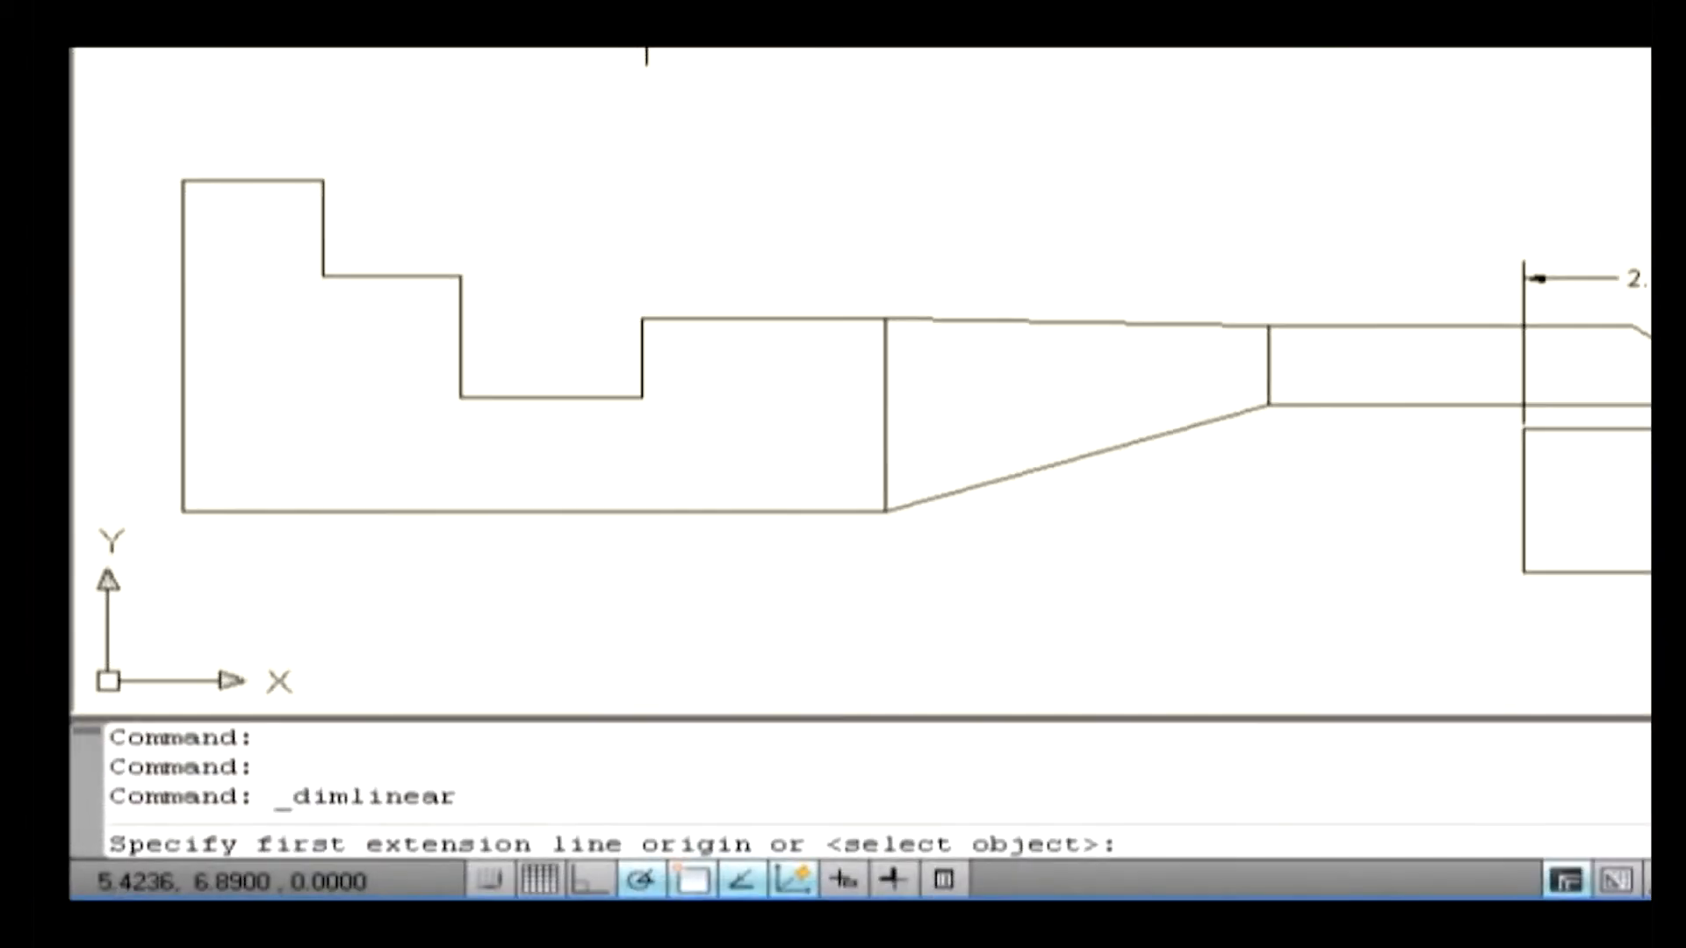
click(180, 179)
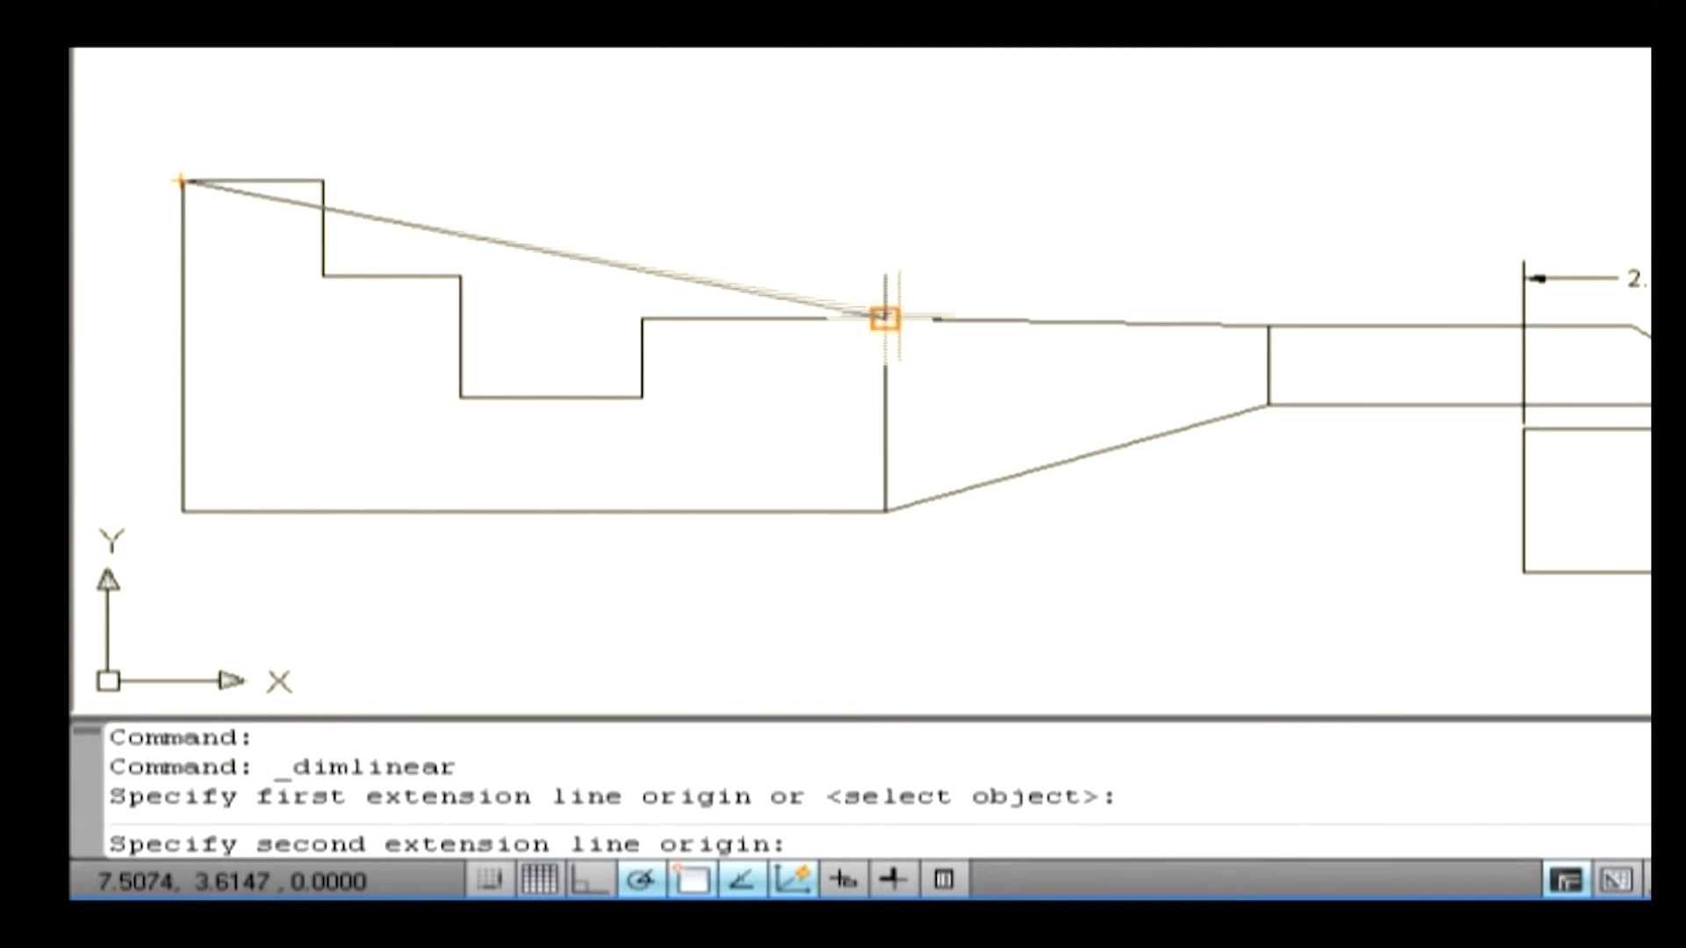
click(885, 318)
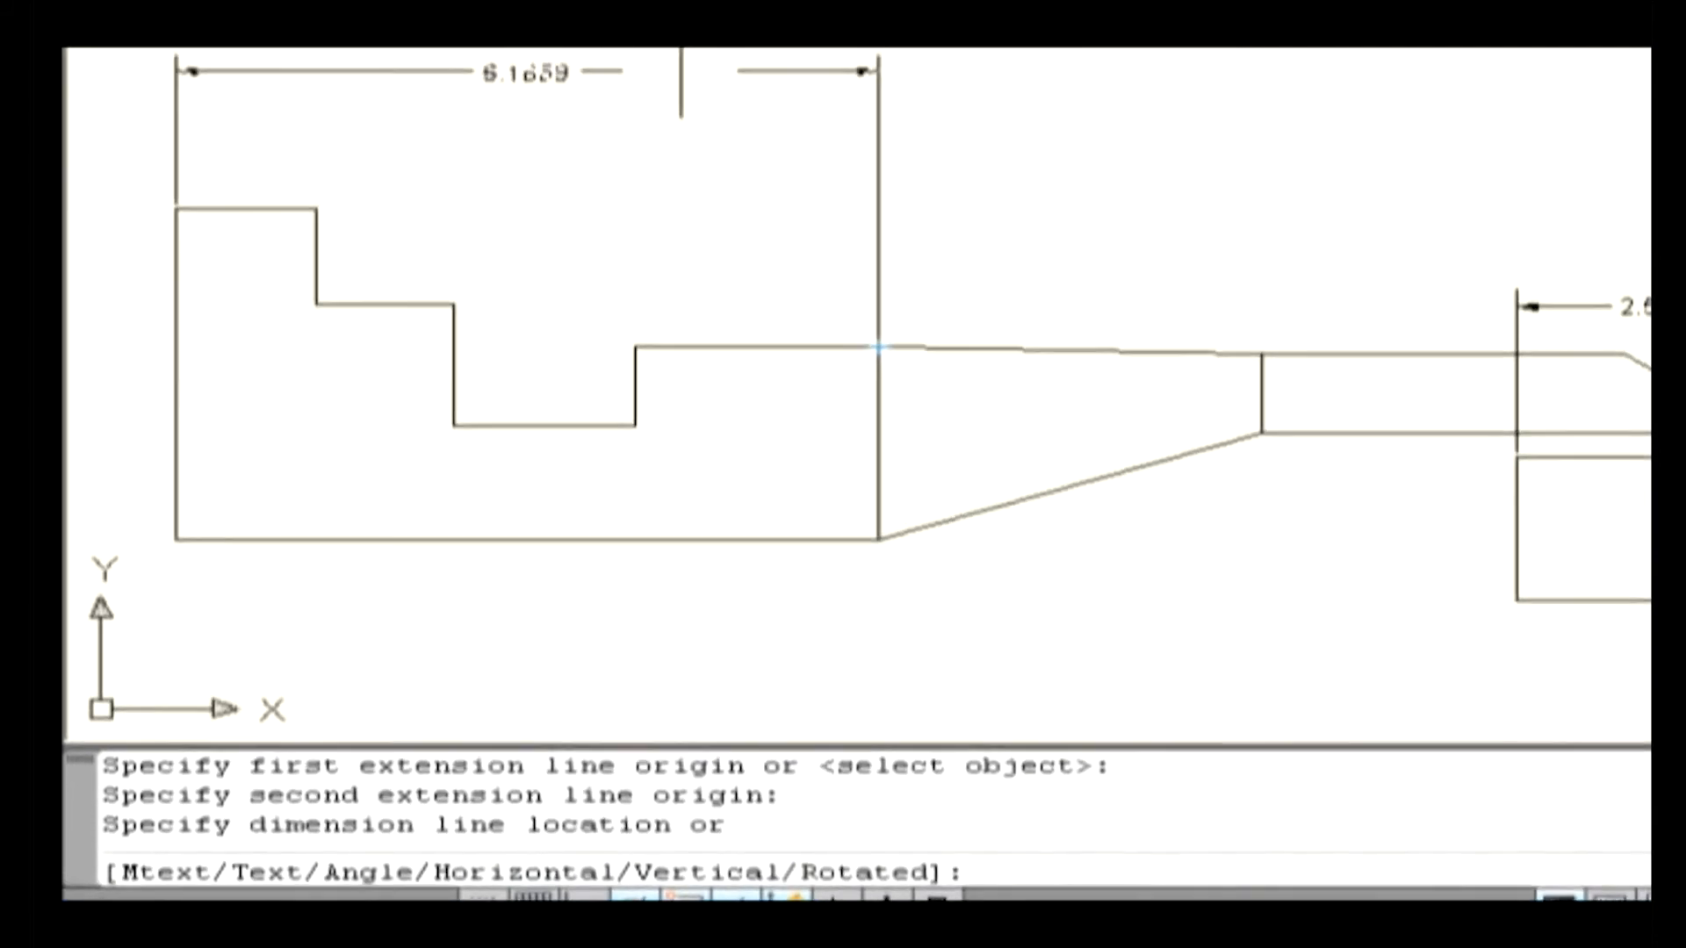
click(681, 76)
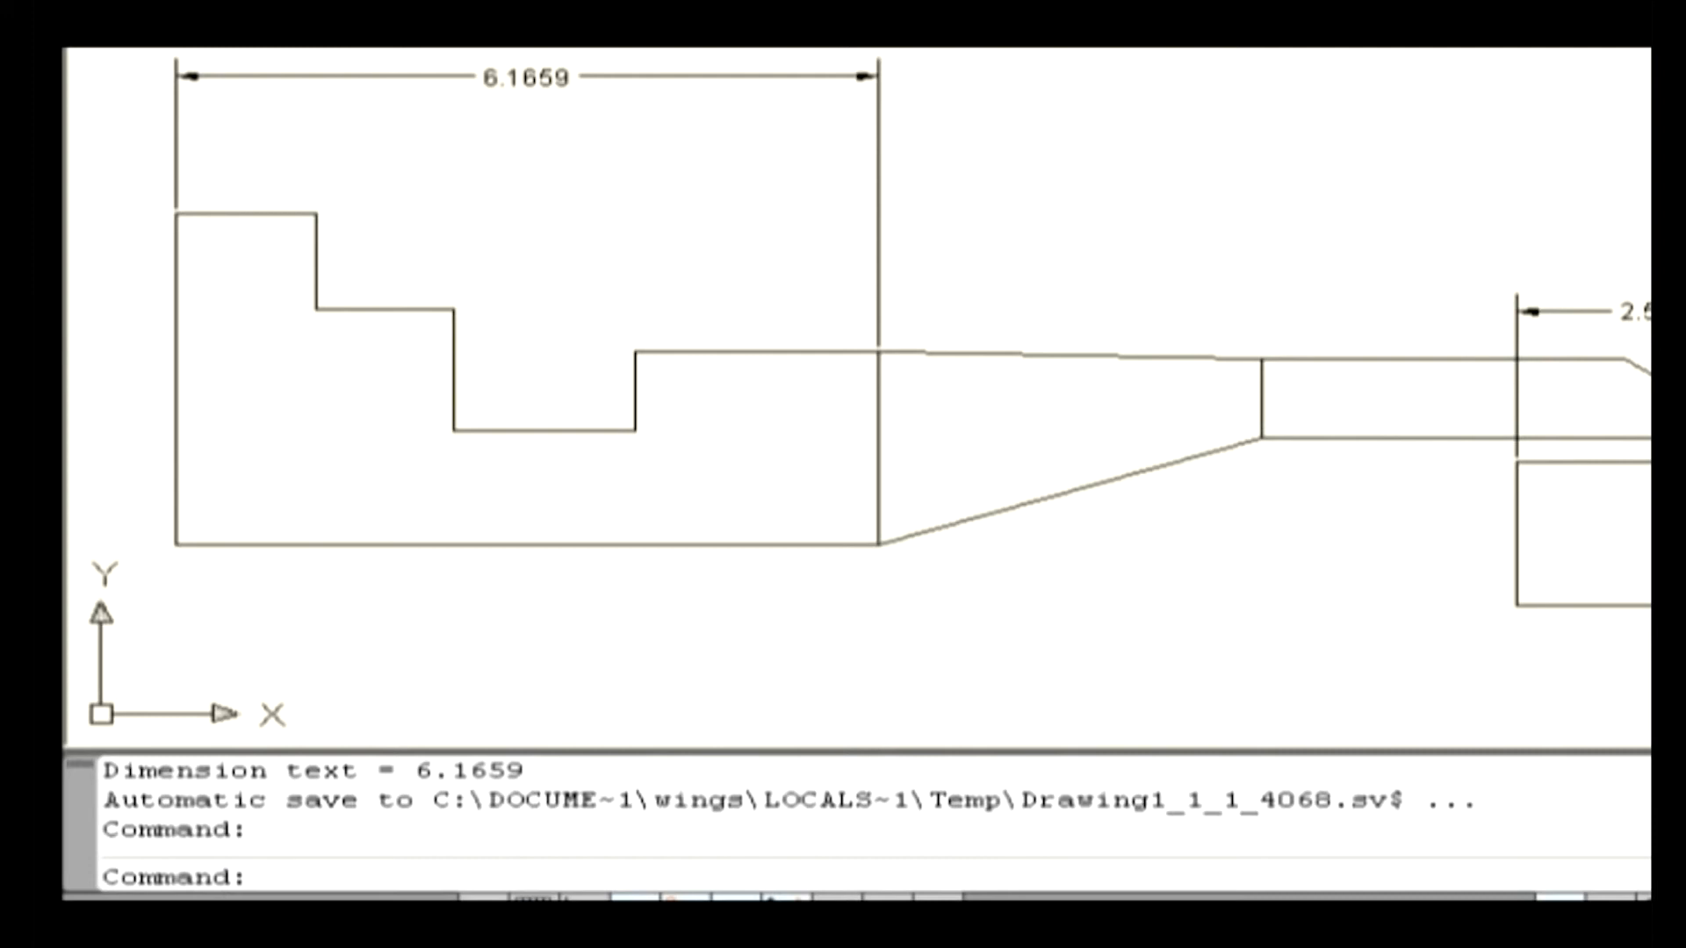
Dimension the horizontal edge beside the notch with a linear dimension, using object selection, and place it below the overall dimension.
click(764, 48)
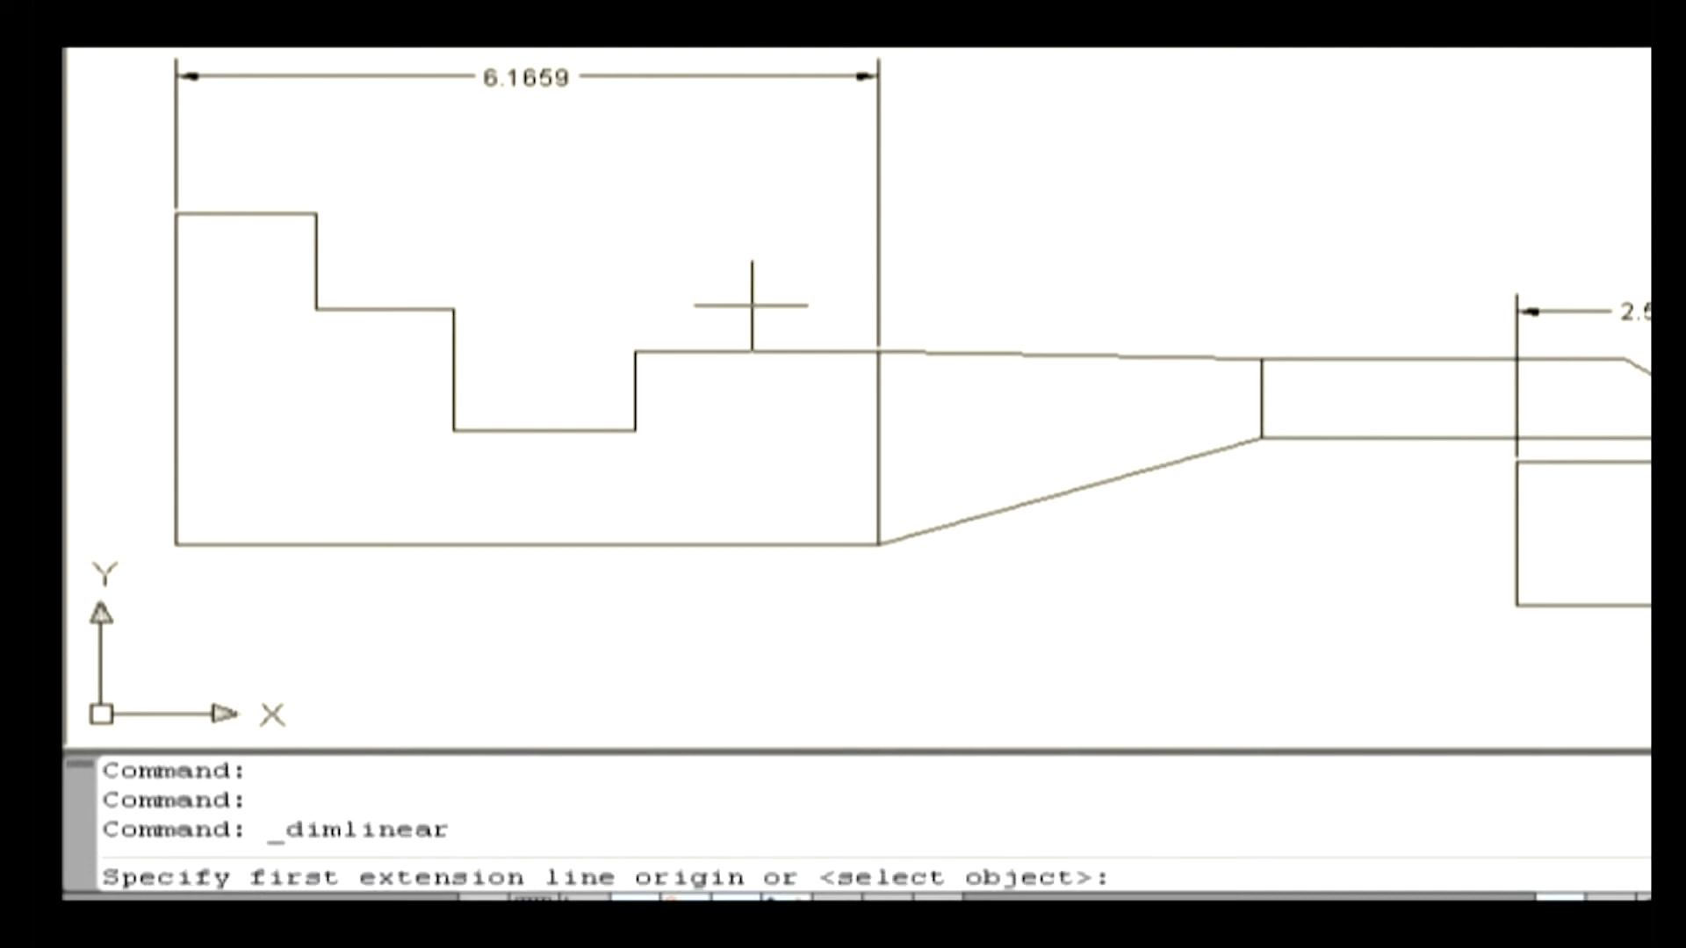
key(Return)
click(753, 351)
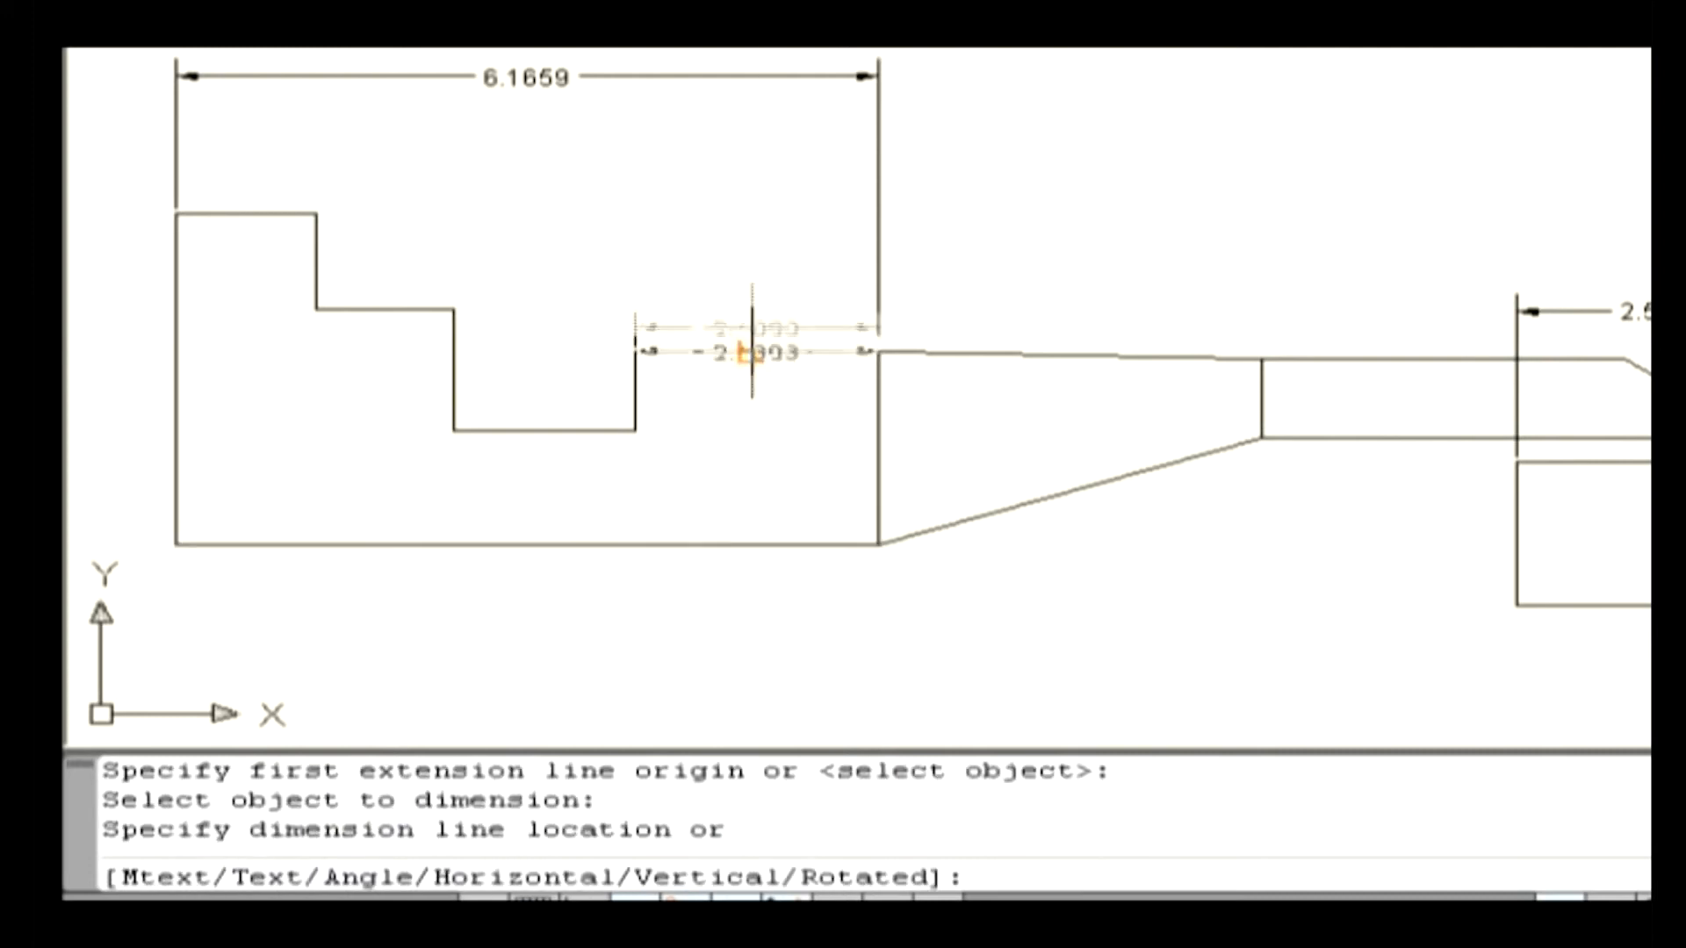
click(737, 208)
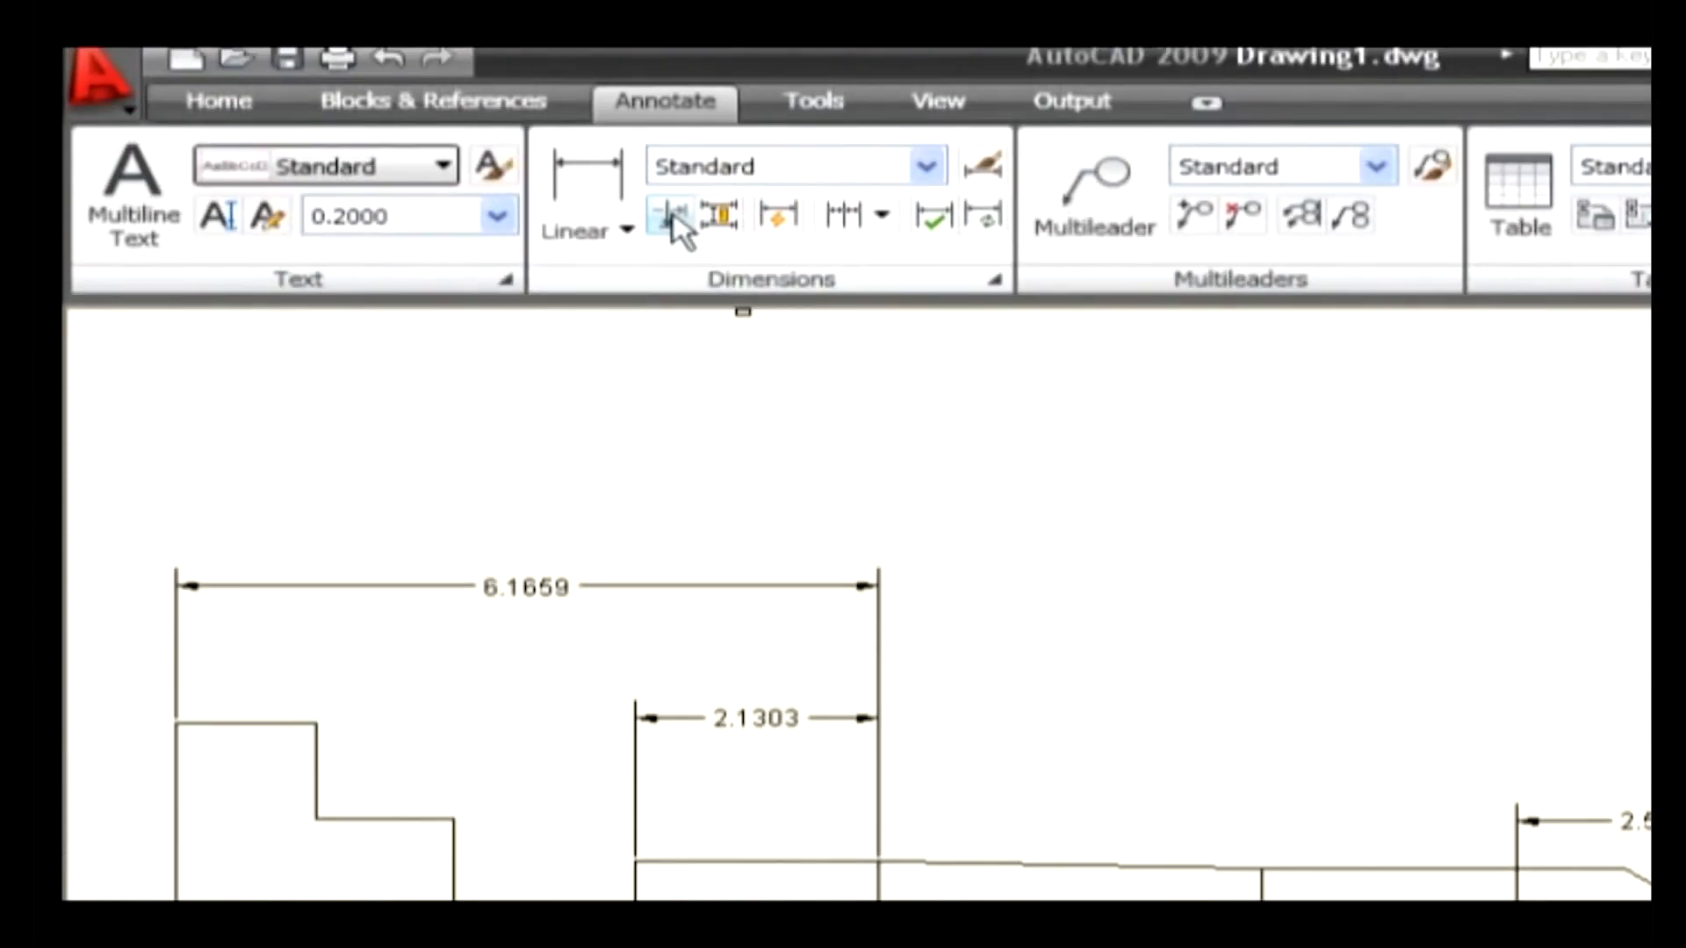
Break the small rectangle's width dimension where it crosses the upper edge of the chamfered bar.
click(672, 214)
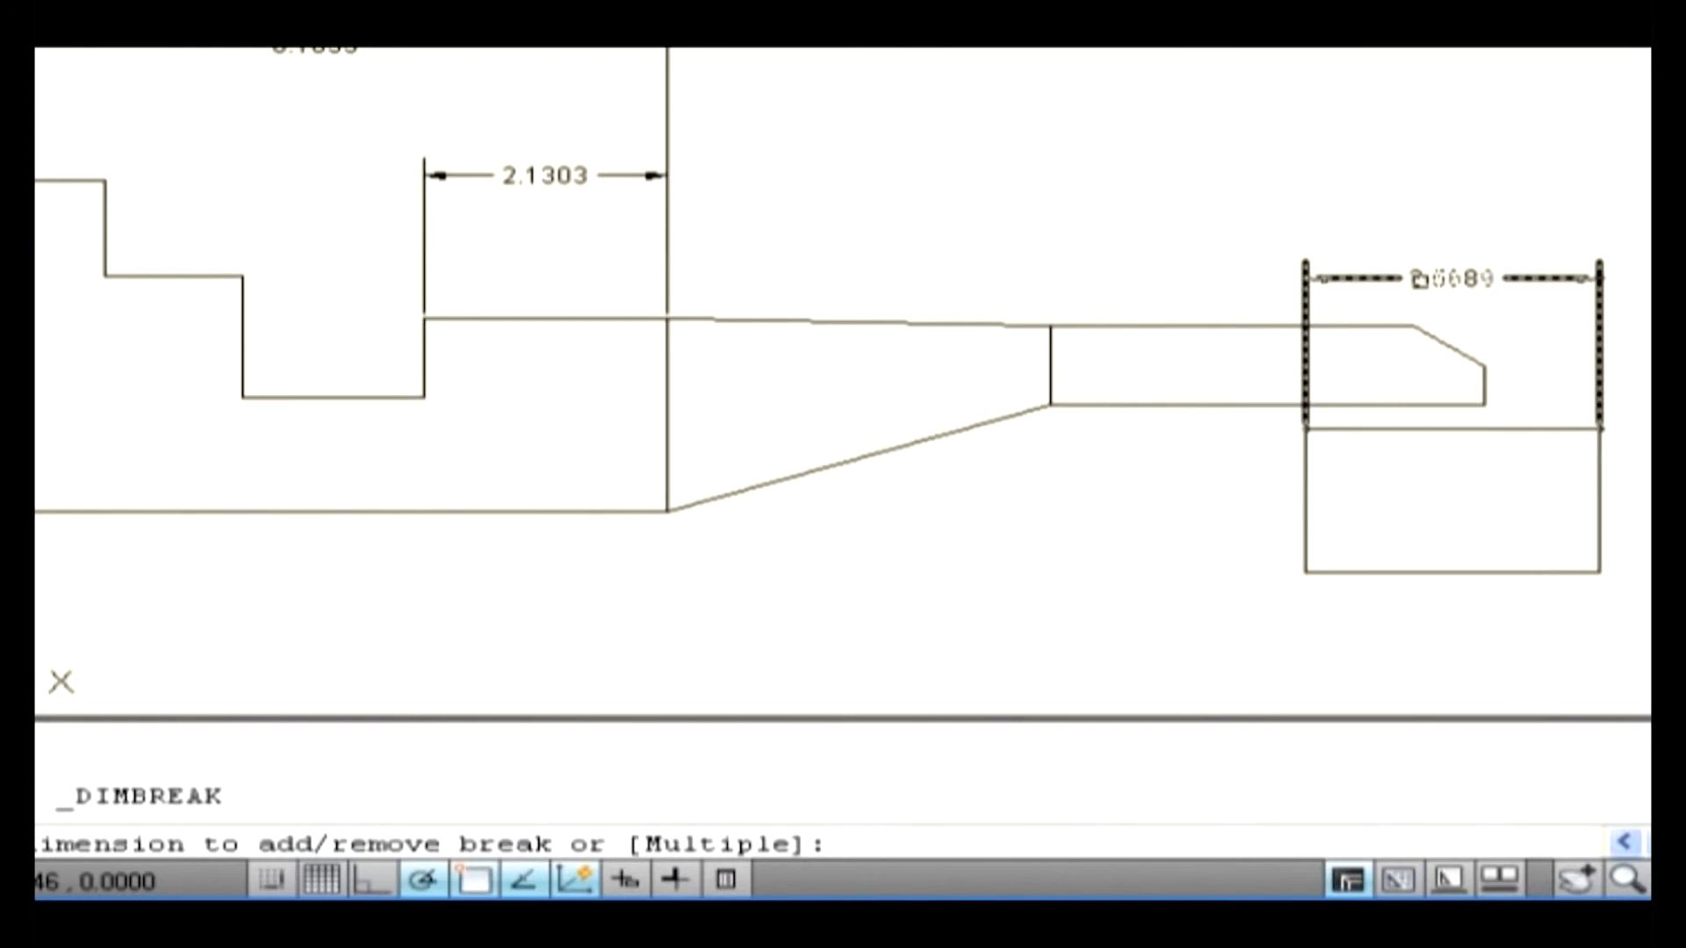
click(1418, 279)
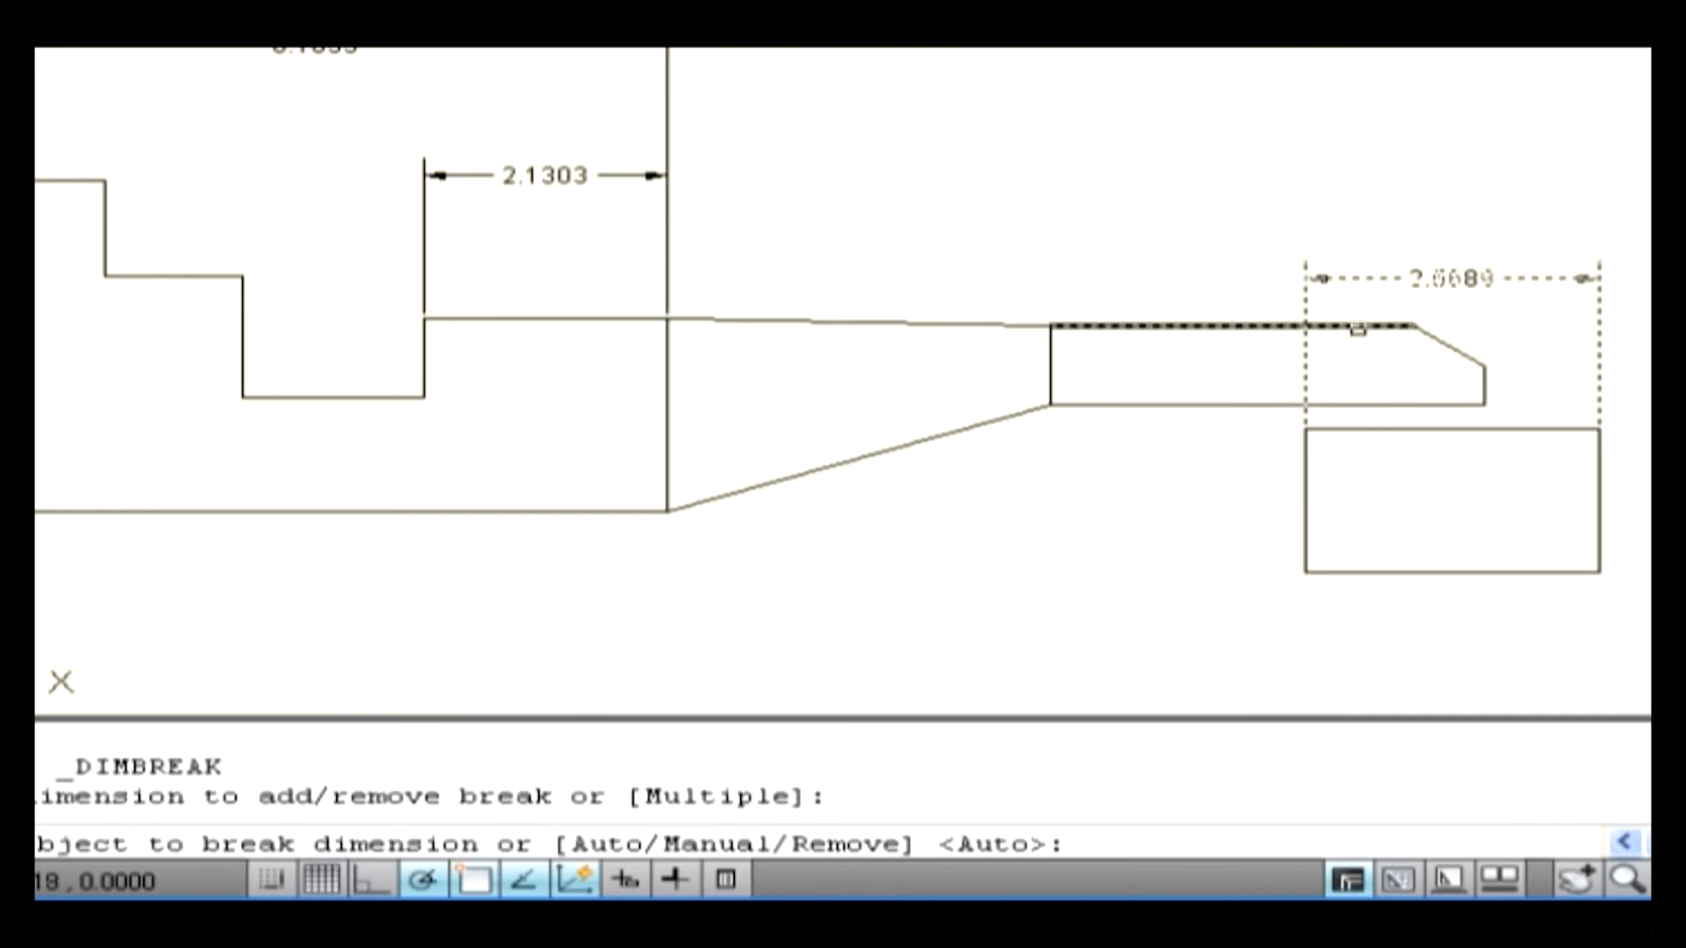
click(1357, 328)
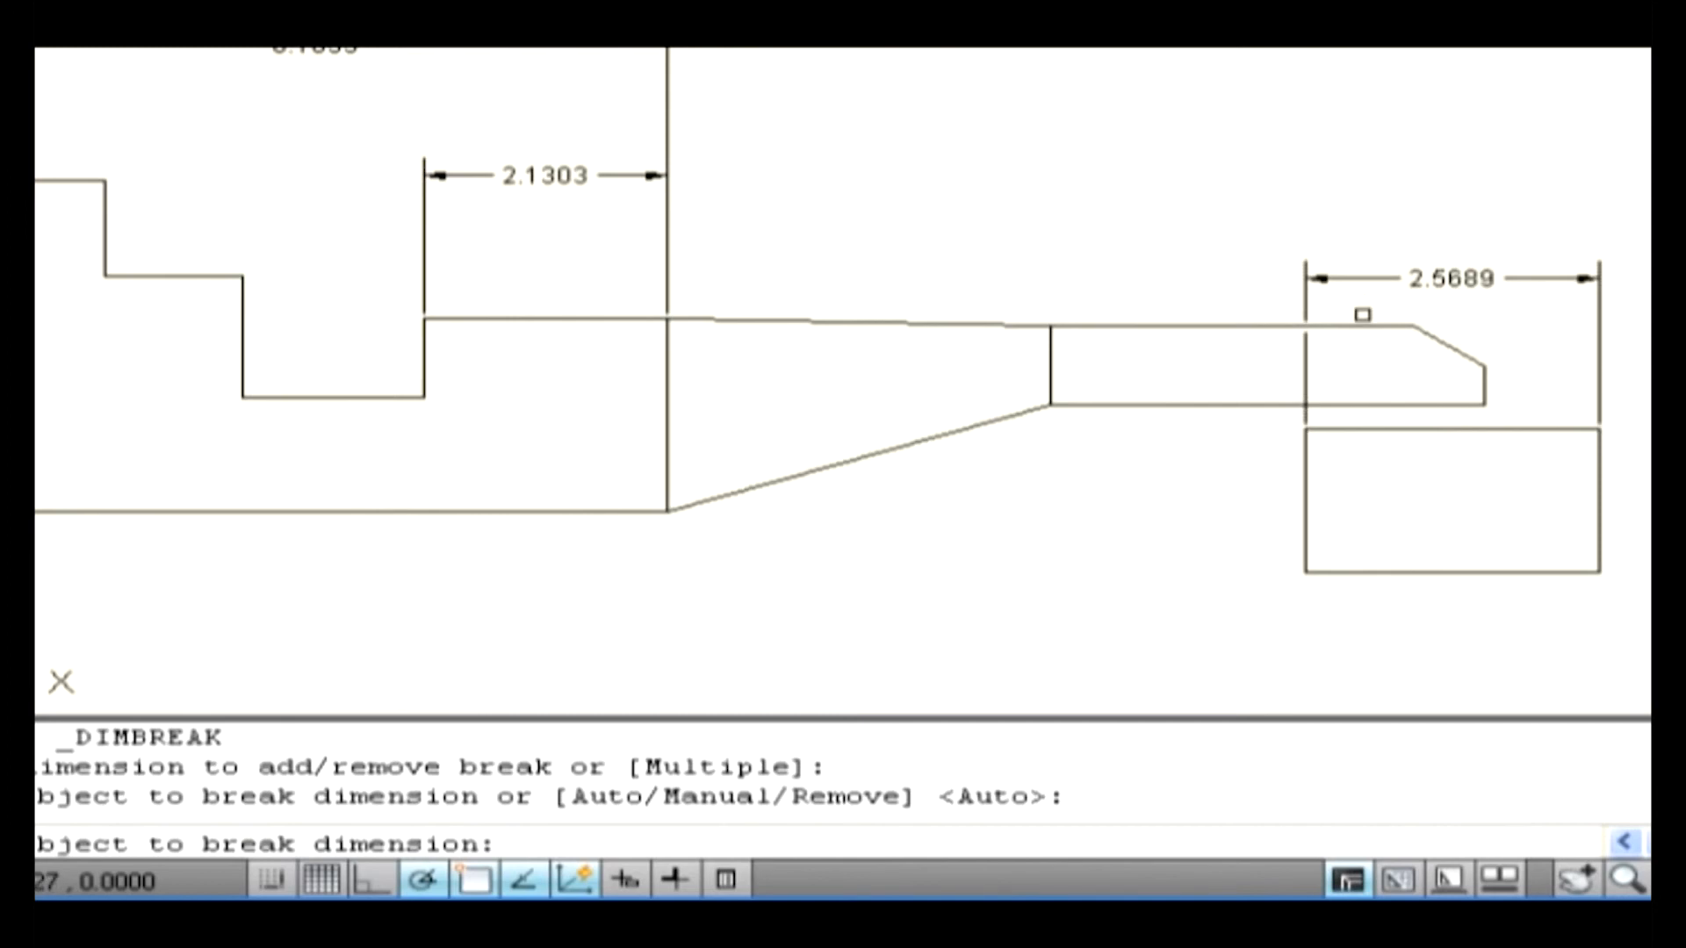
key(Return)
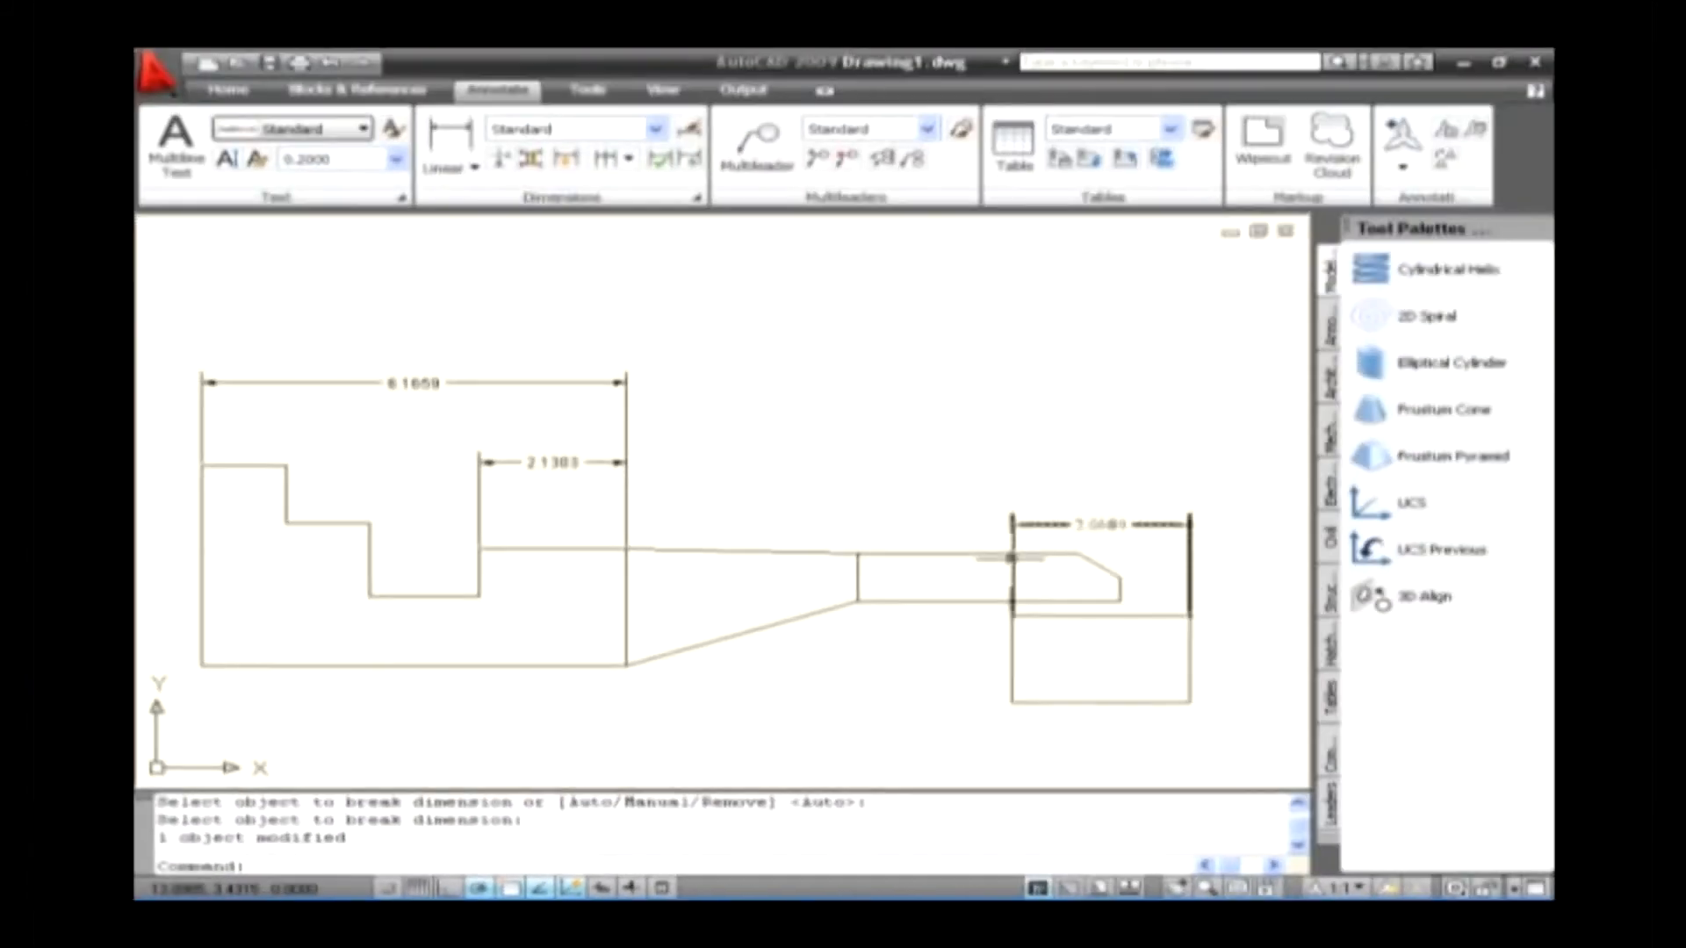
scroll(1010, 559, up, 3)
scroll(969, 561, up, 3)
scroll(967, 562, down, 3)
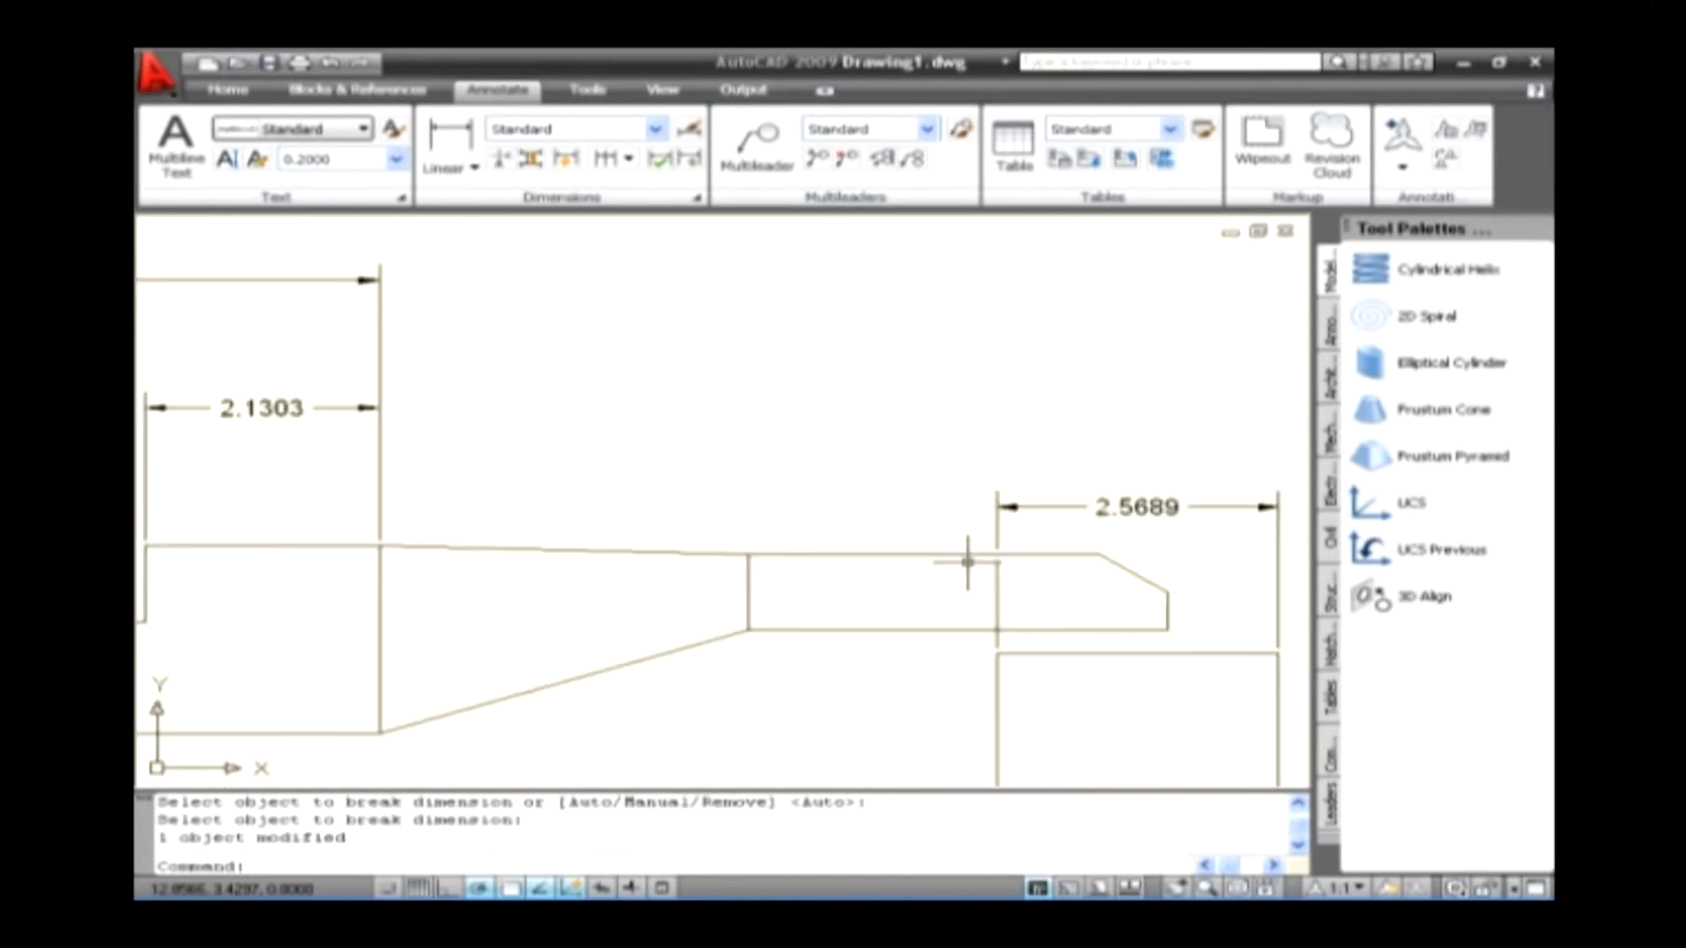
scroll(968, 562, down, 3)
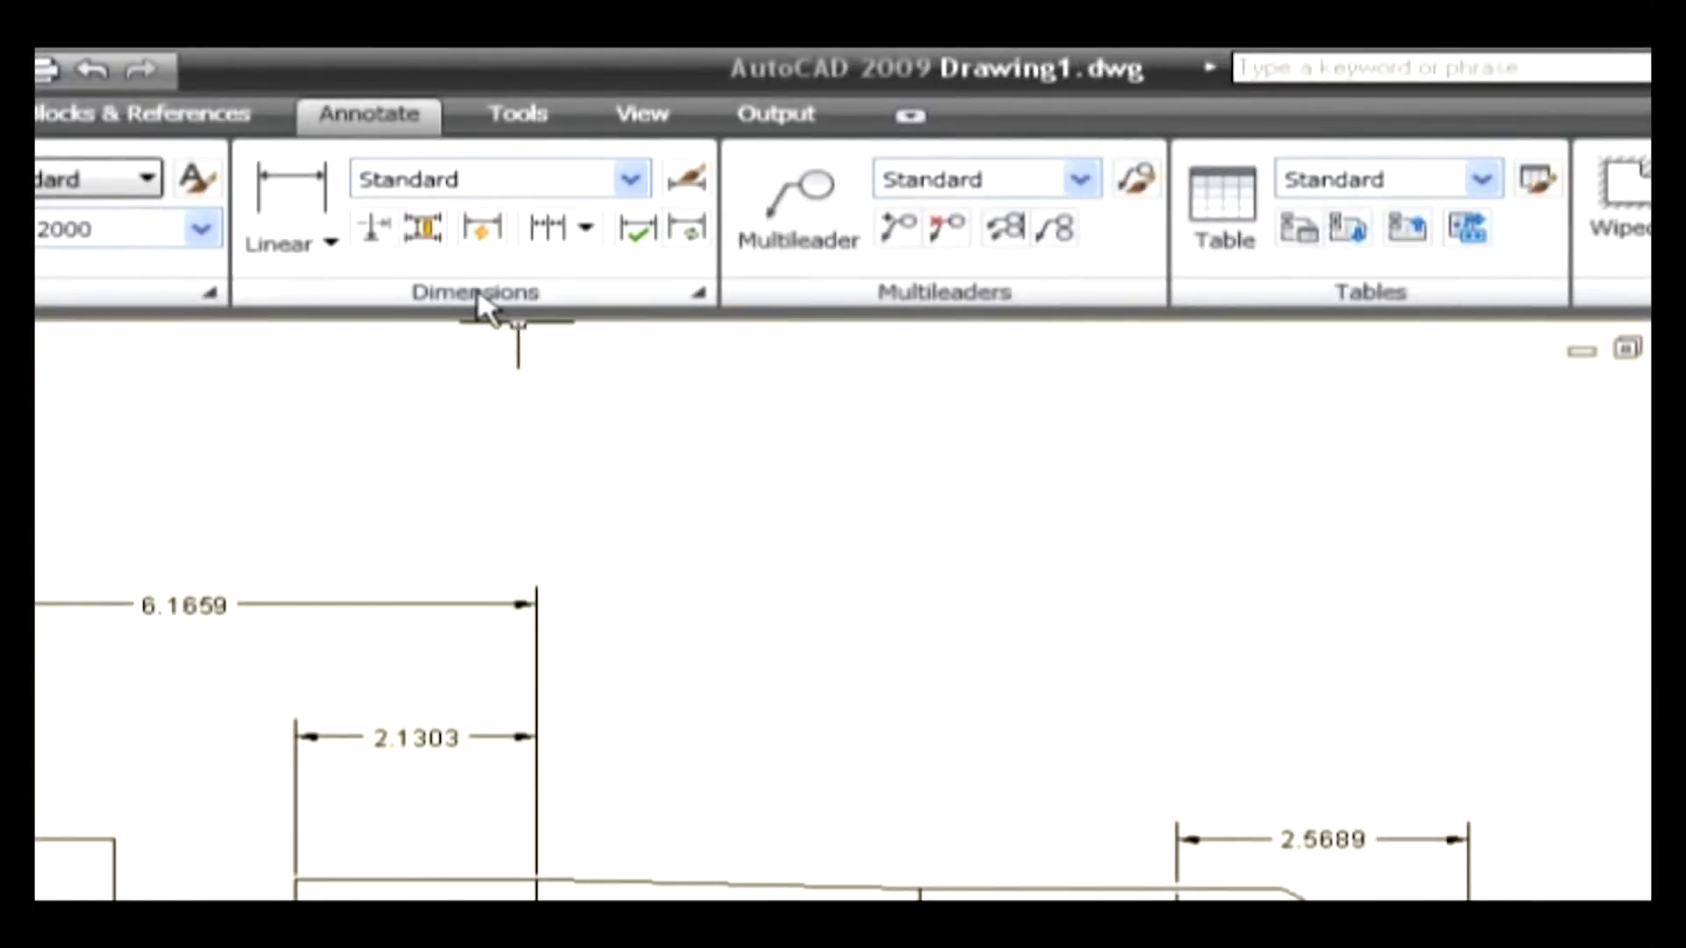
Apply the Auto dimension break to the small rectangle's width dimension at all objects crossing it.
click(367, 228)
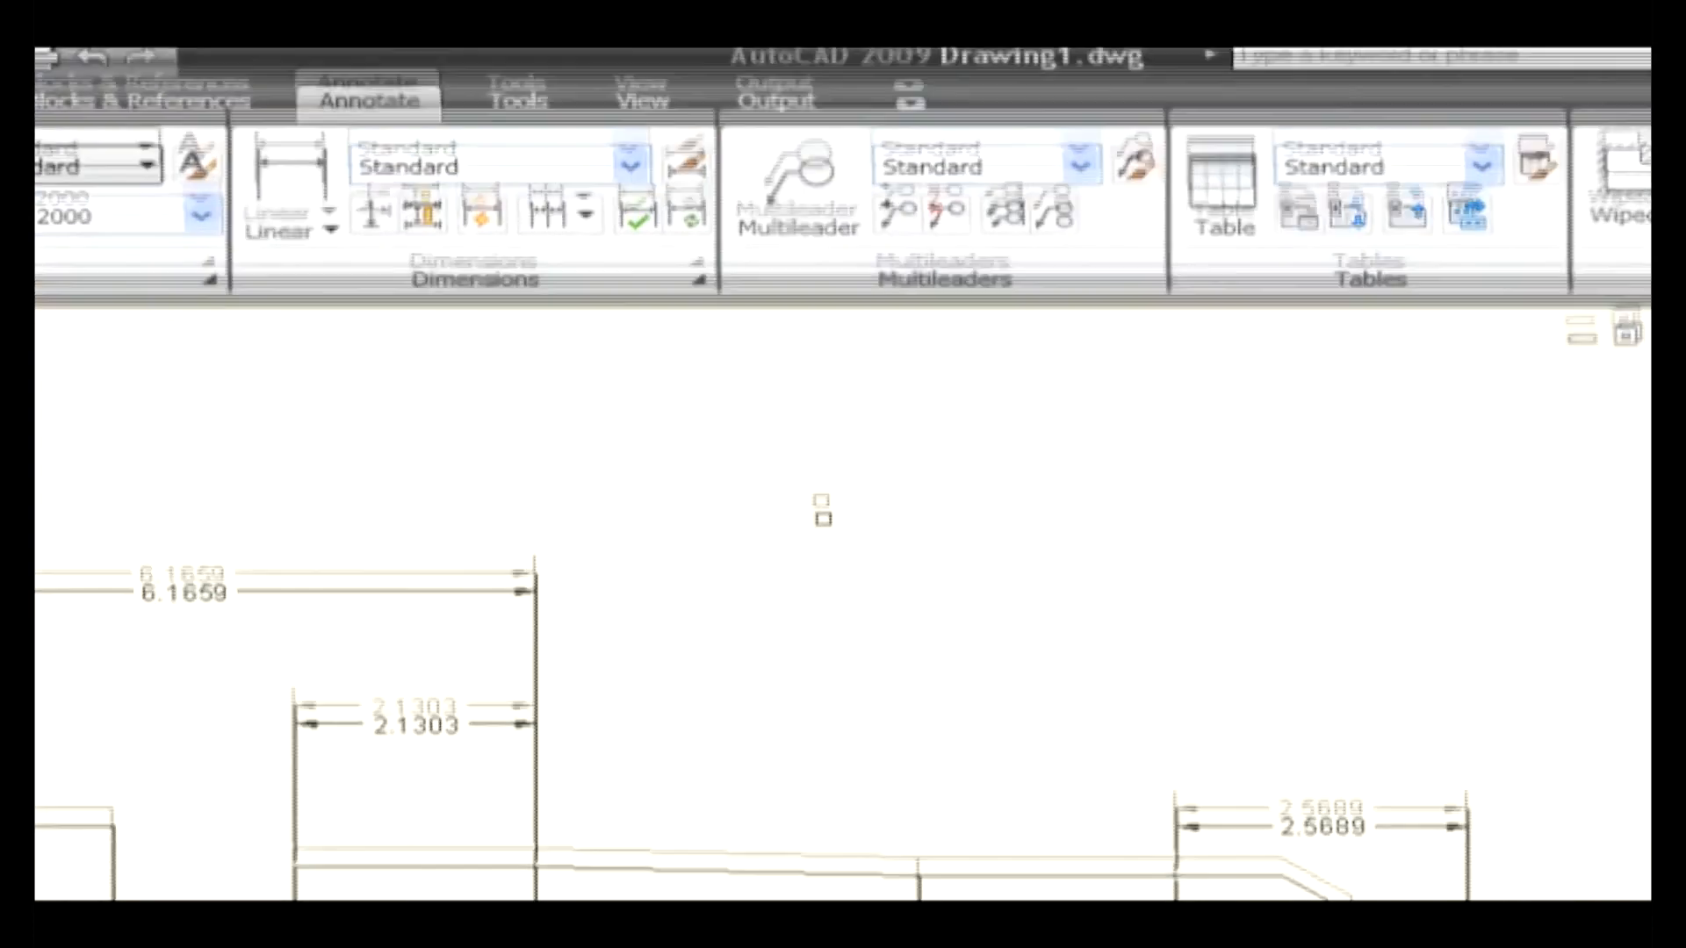
click(1256, 275)
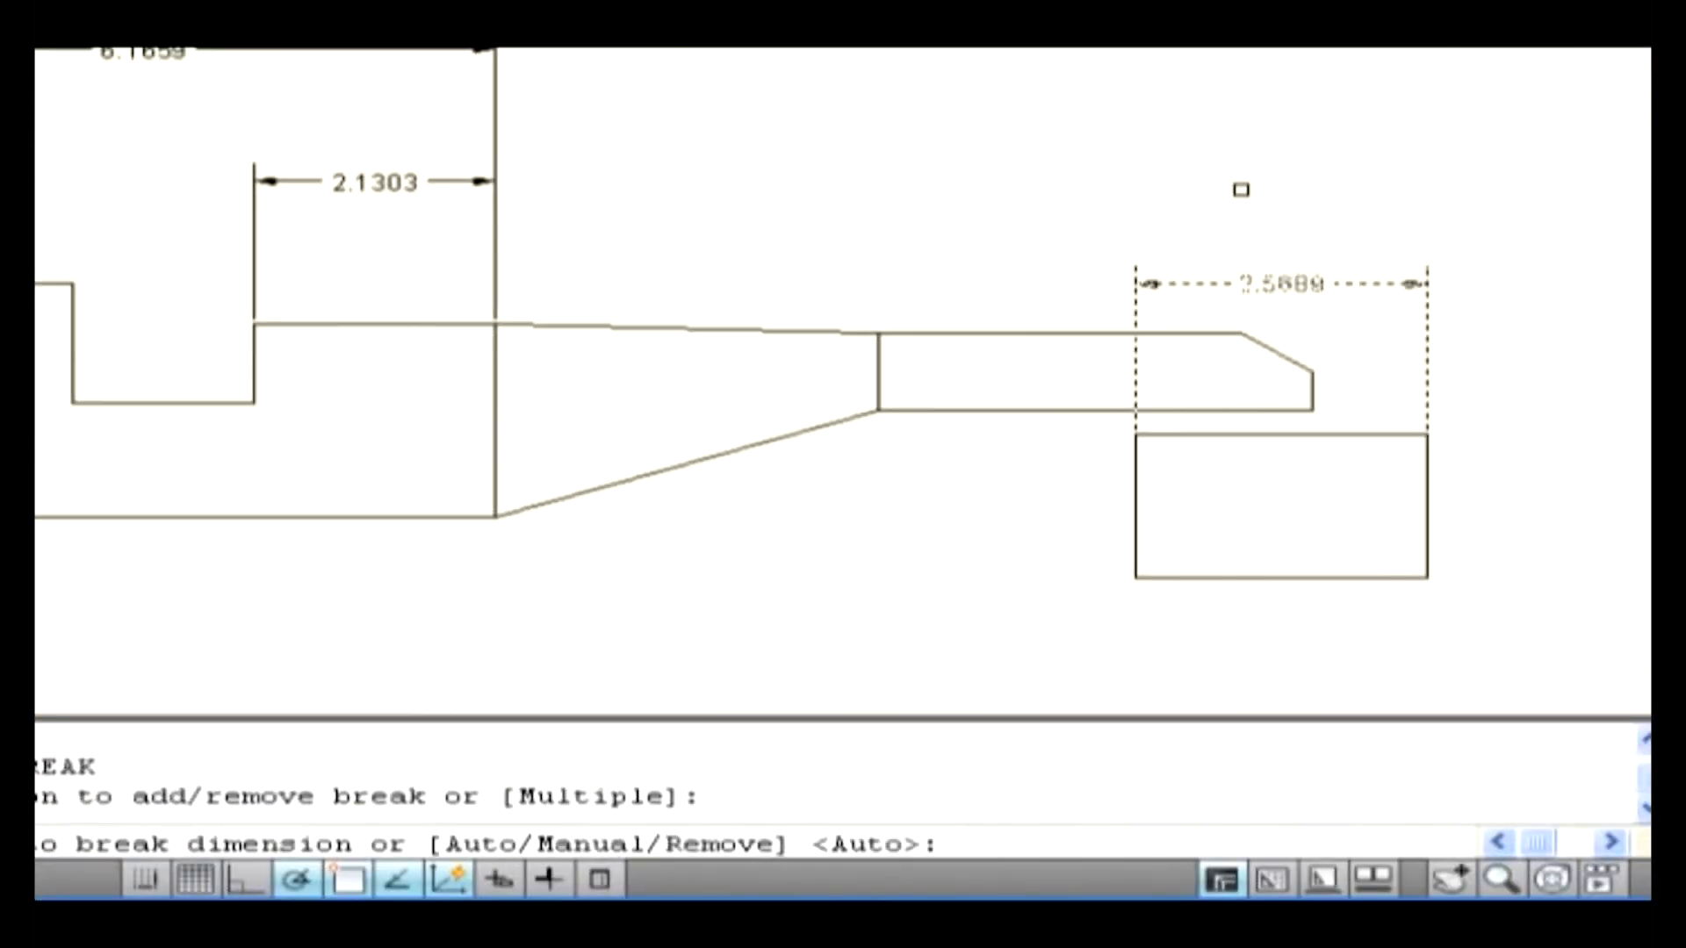
text(a)
key(Return)
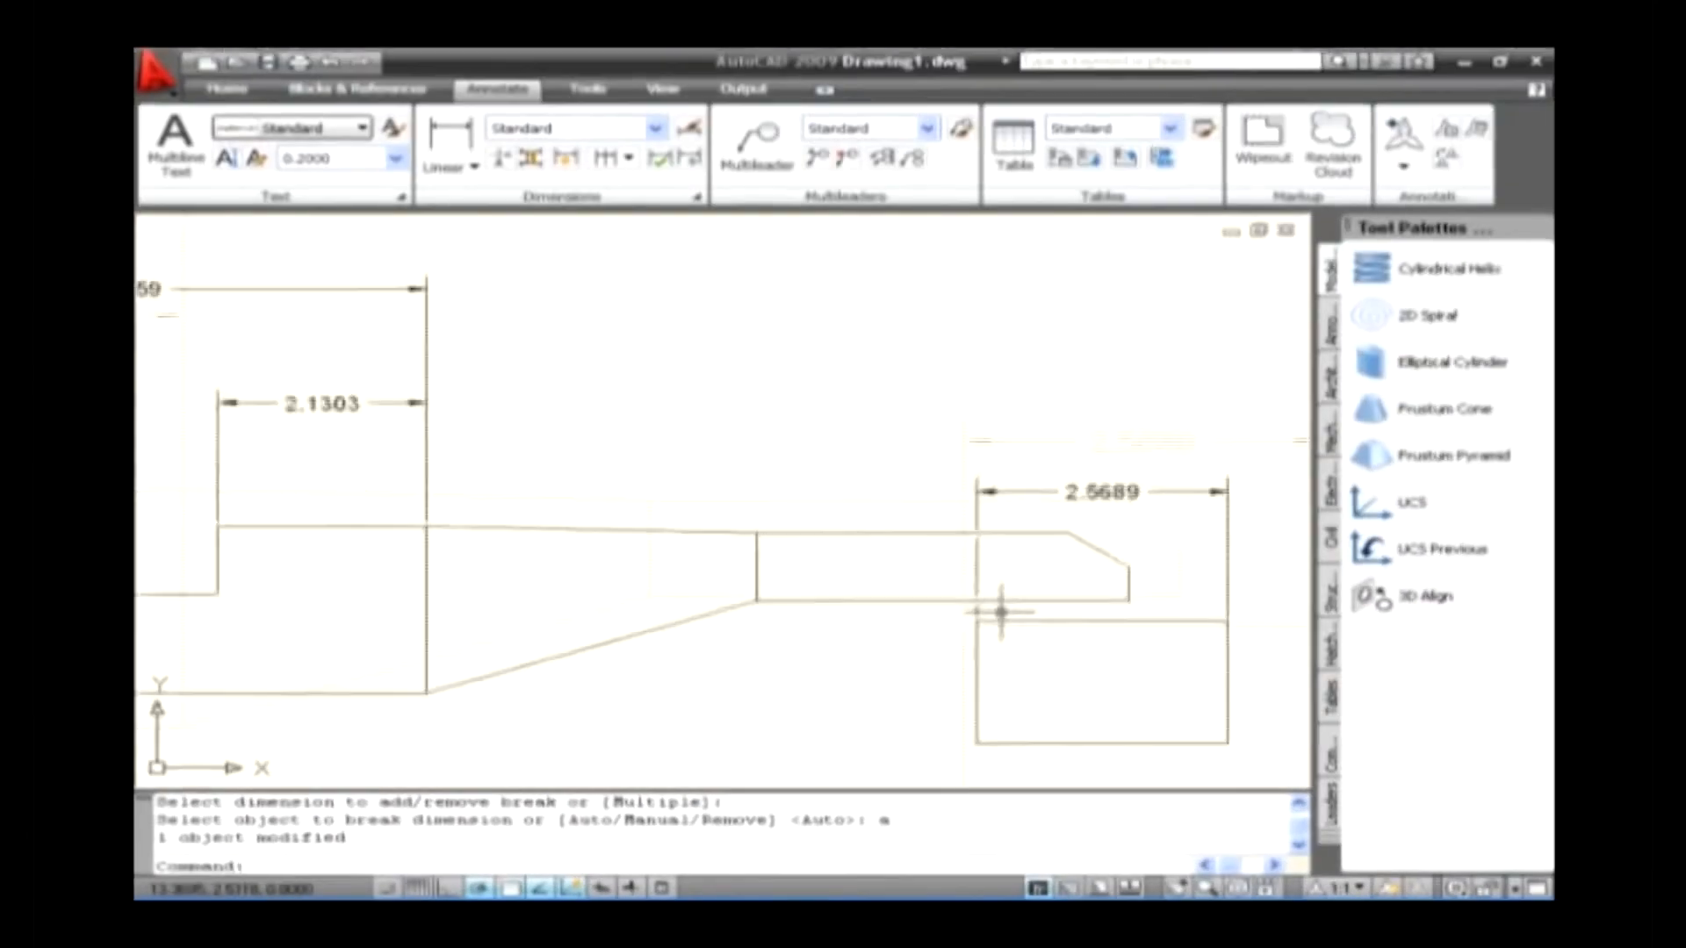
scroll(1165, 413, up, 3)
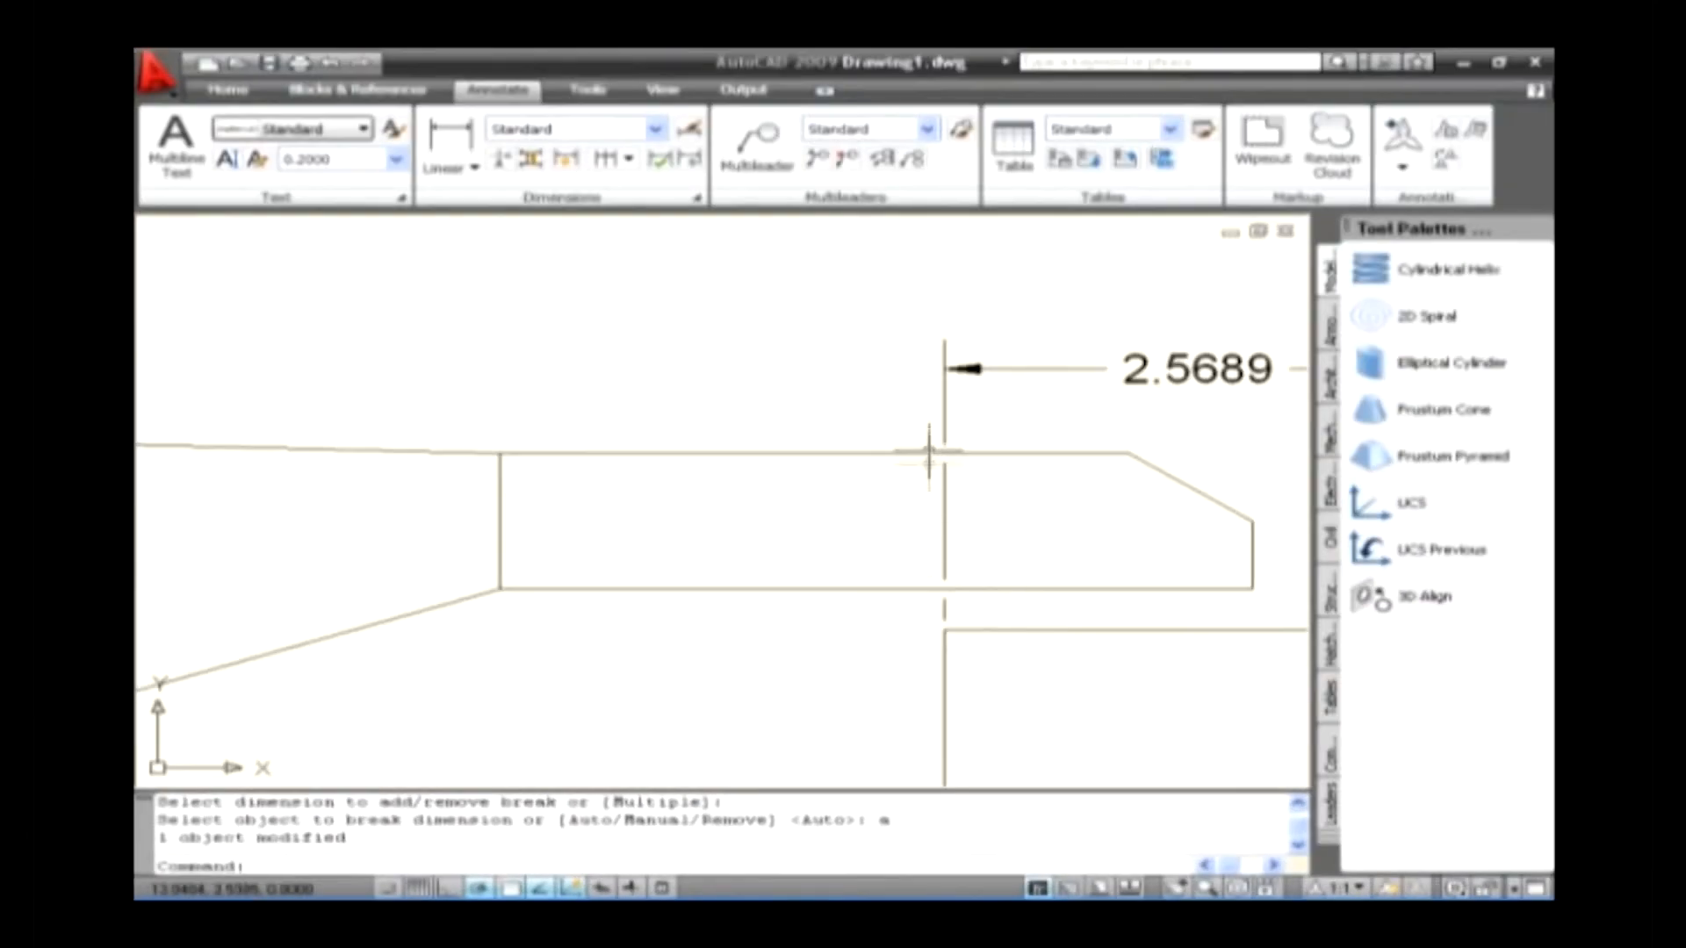
scroll(923, 565, down, 6)
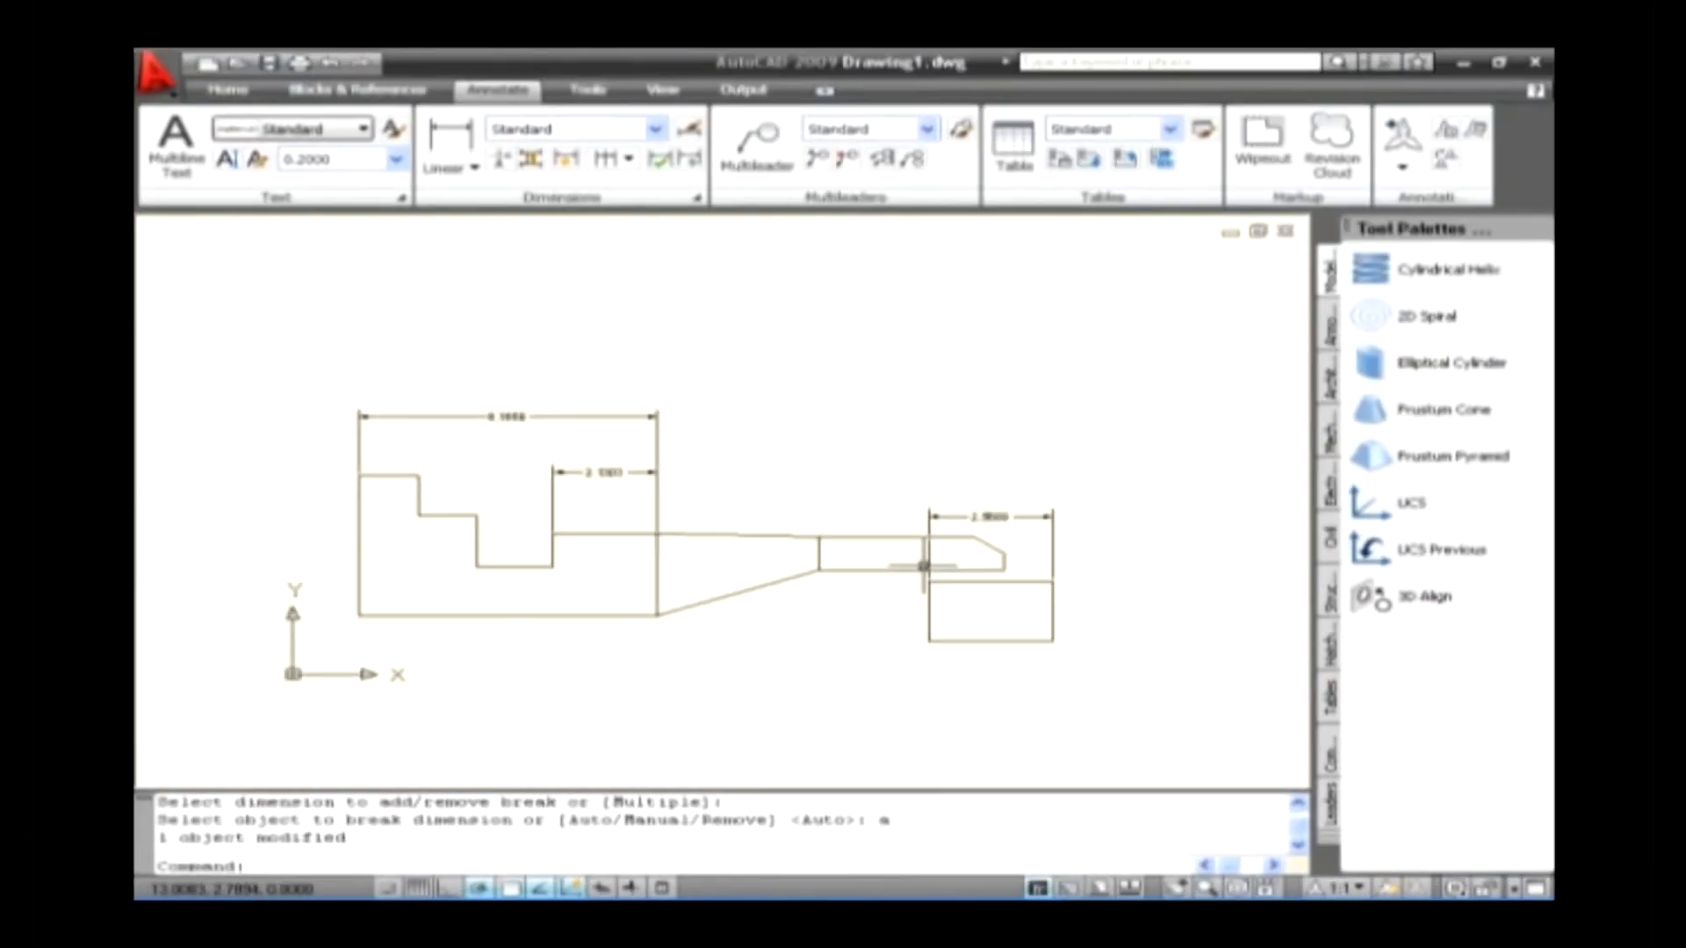
scroll(923, 564, up, 4)
middle_drag(779, 493, 835, 489)
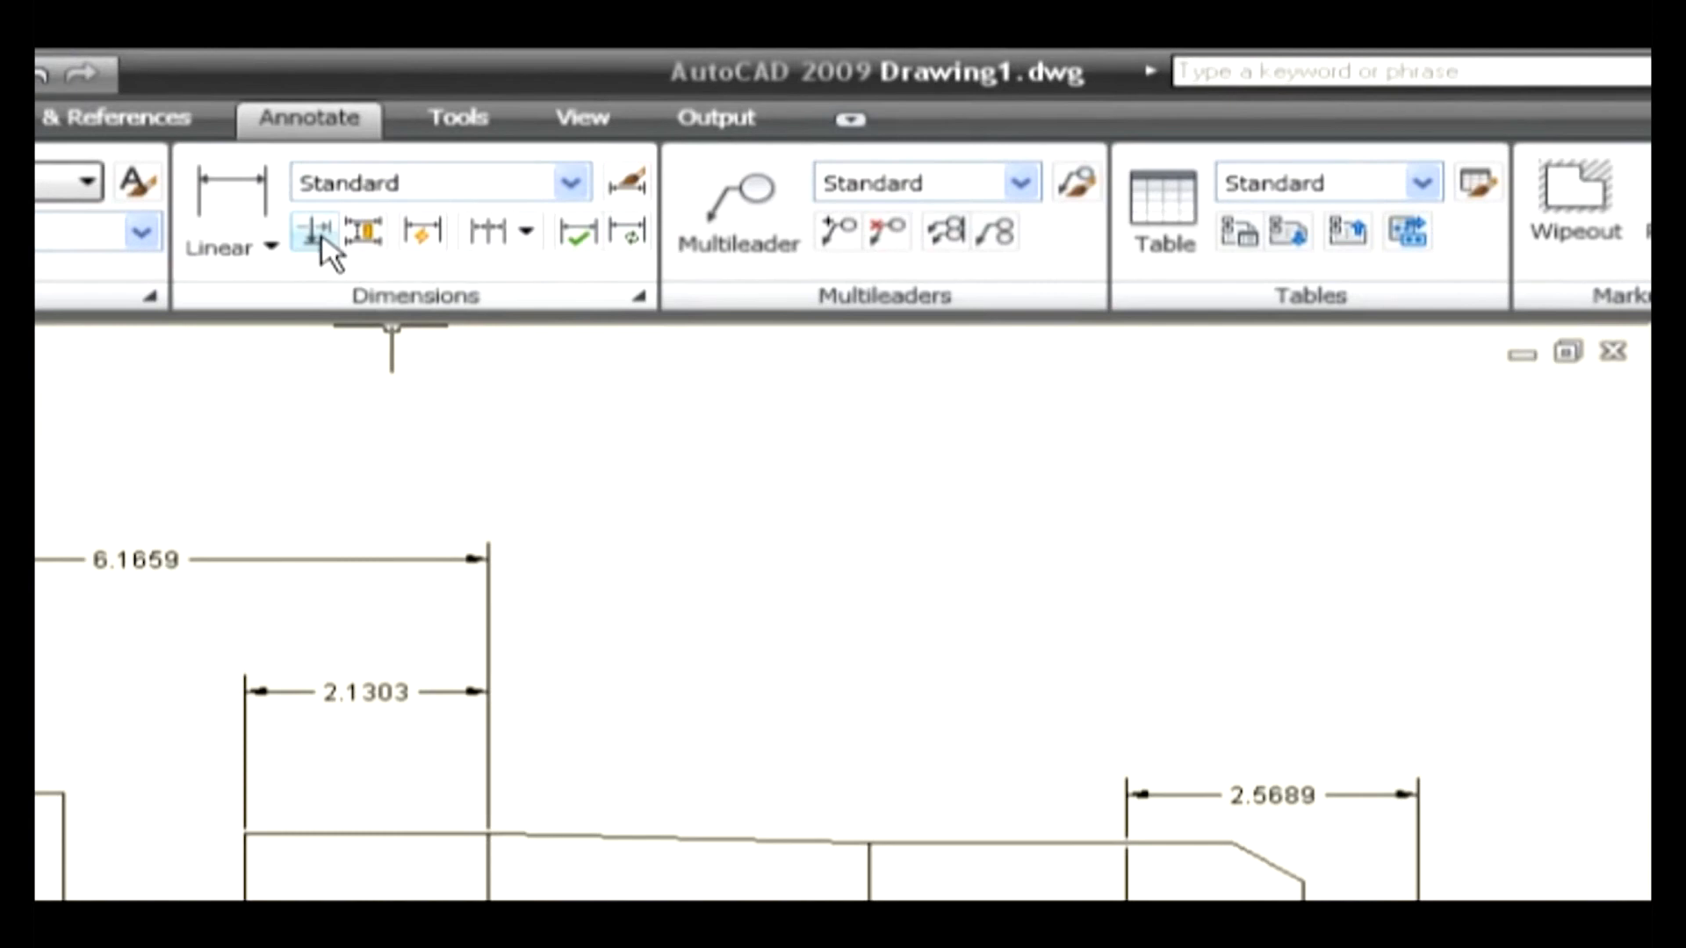
Remove the breaks from the small rectangle's width dimension with the Dimension Break Remove option.
click(316, 233)
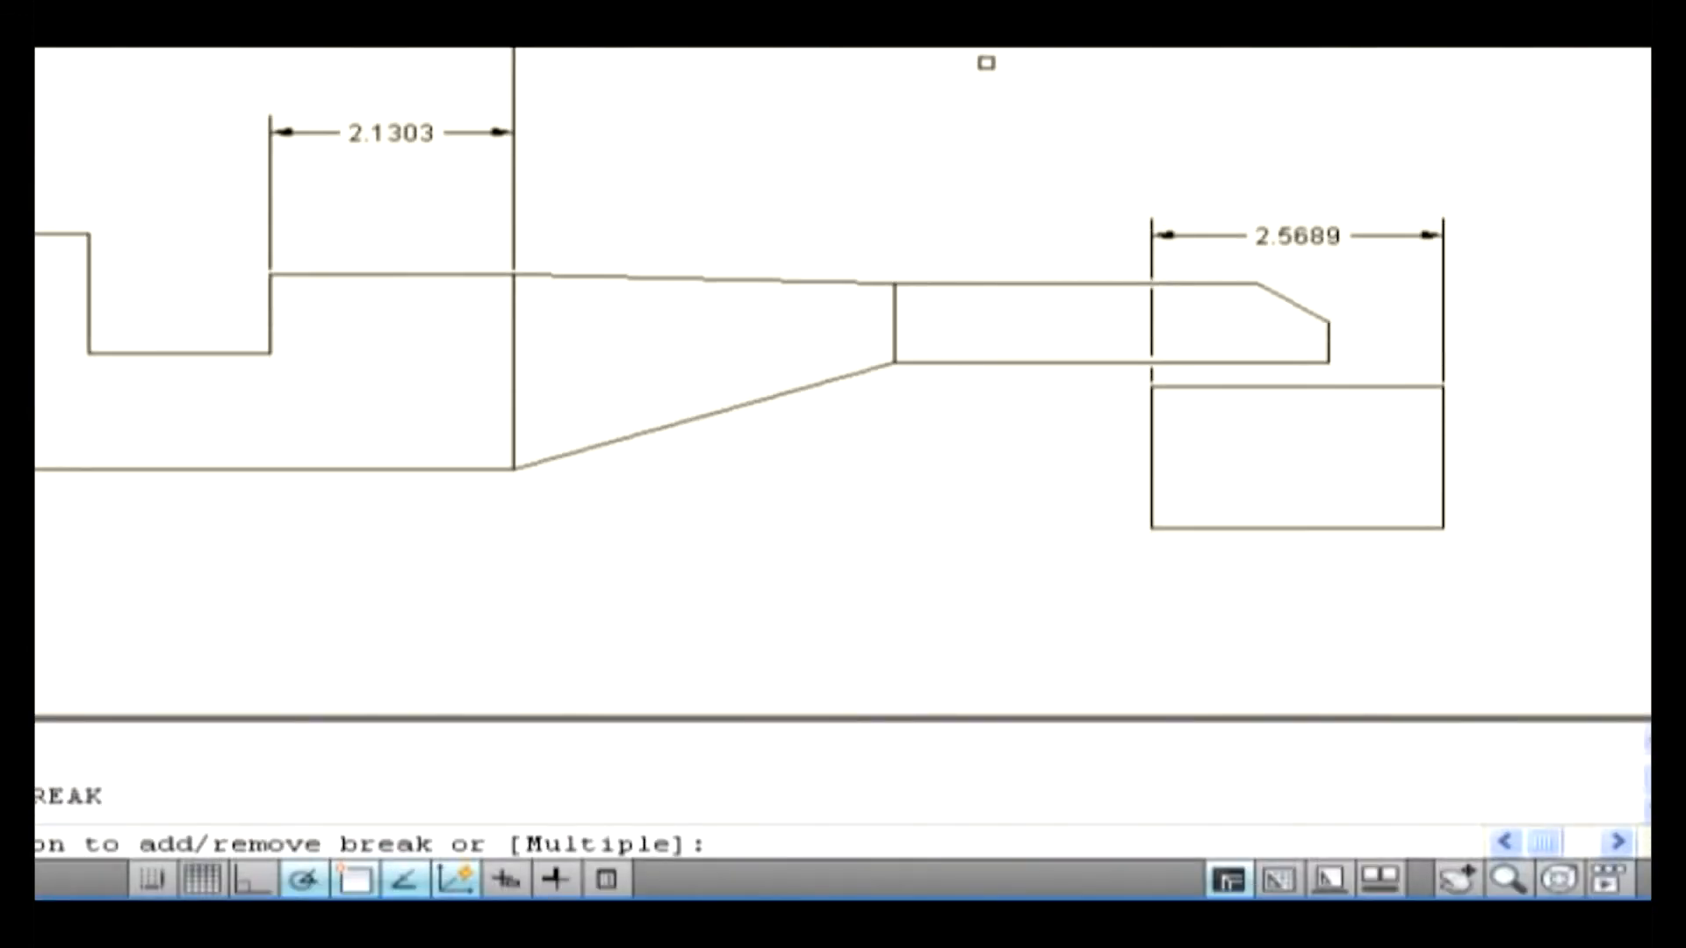
click(1265, 238)
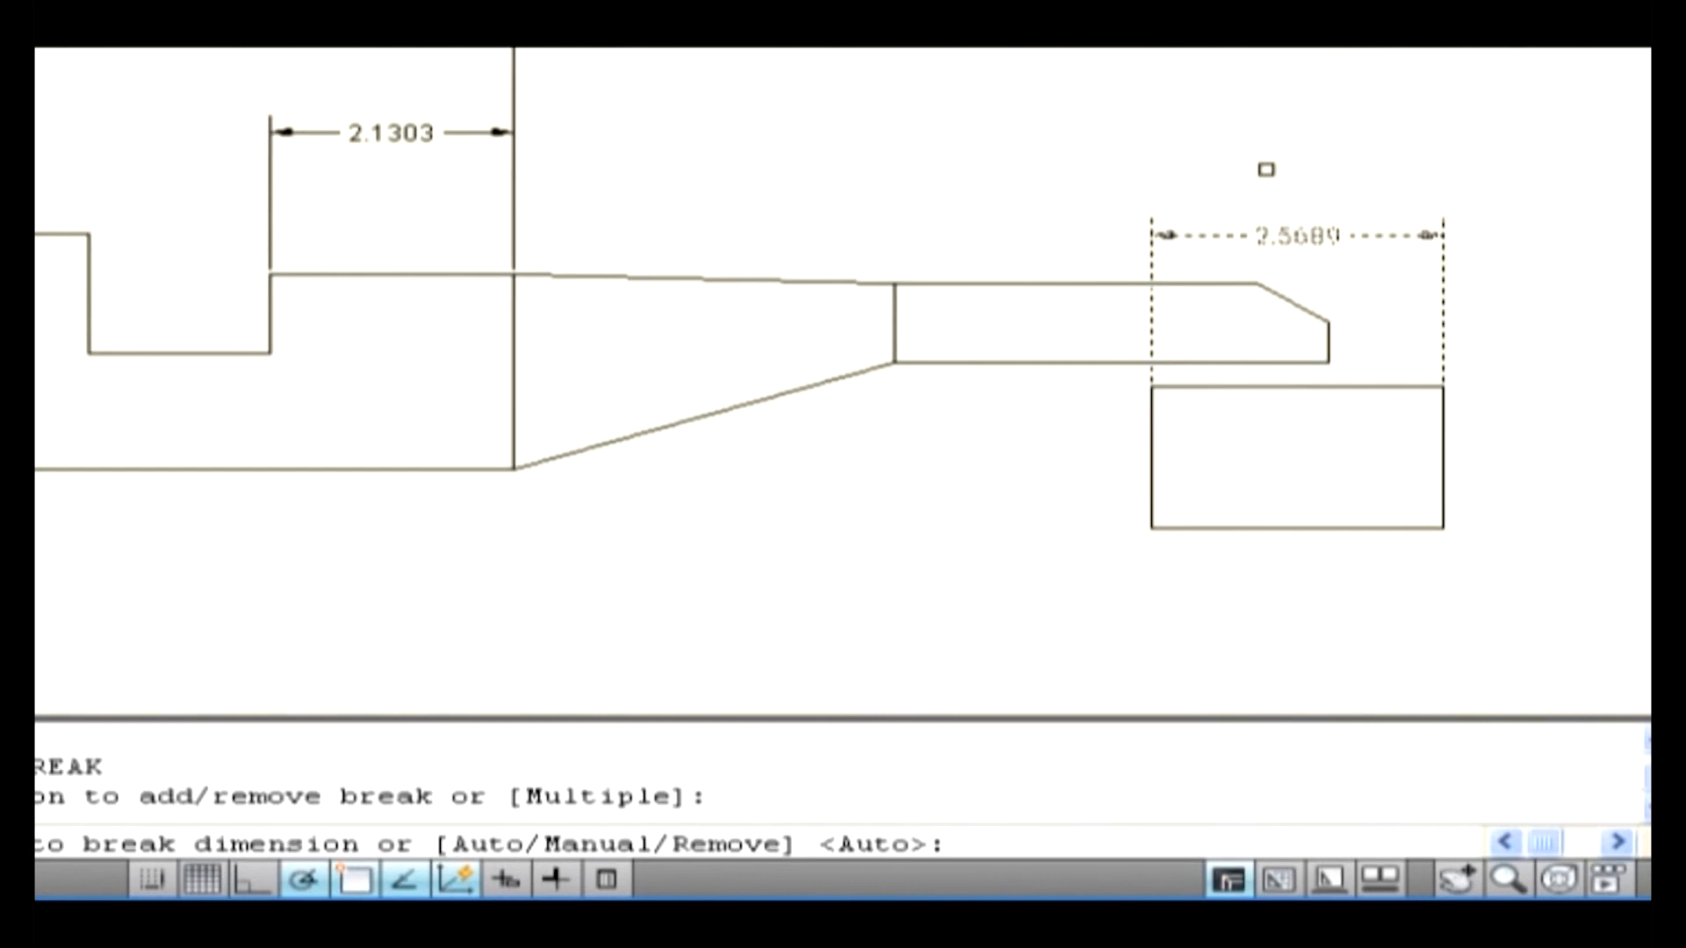
text(r)
key(Return)
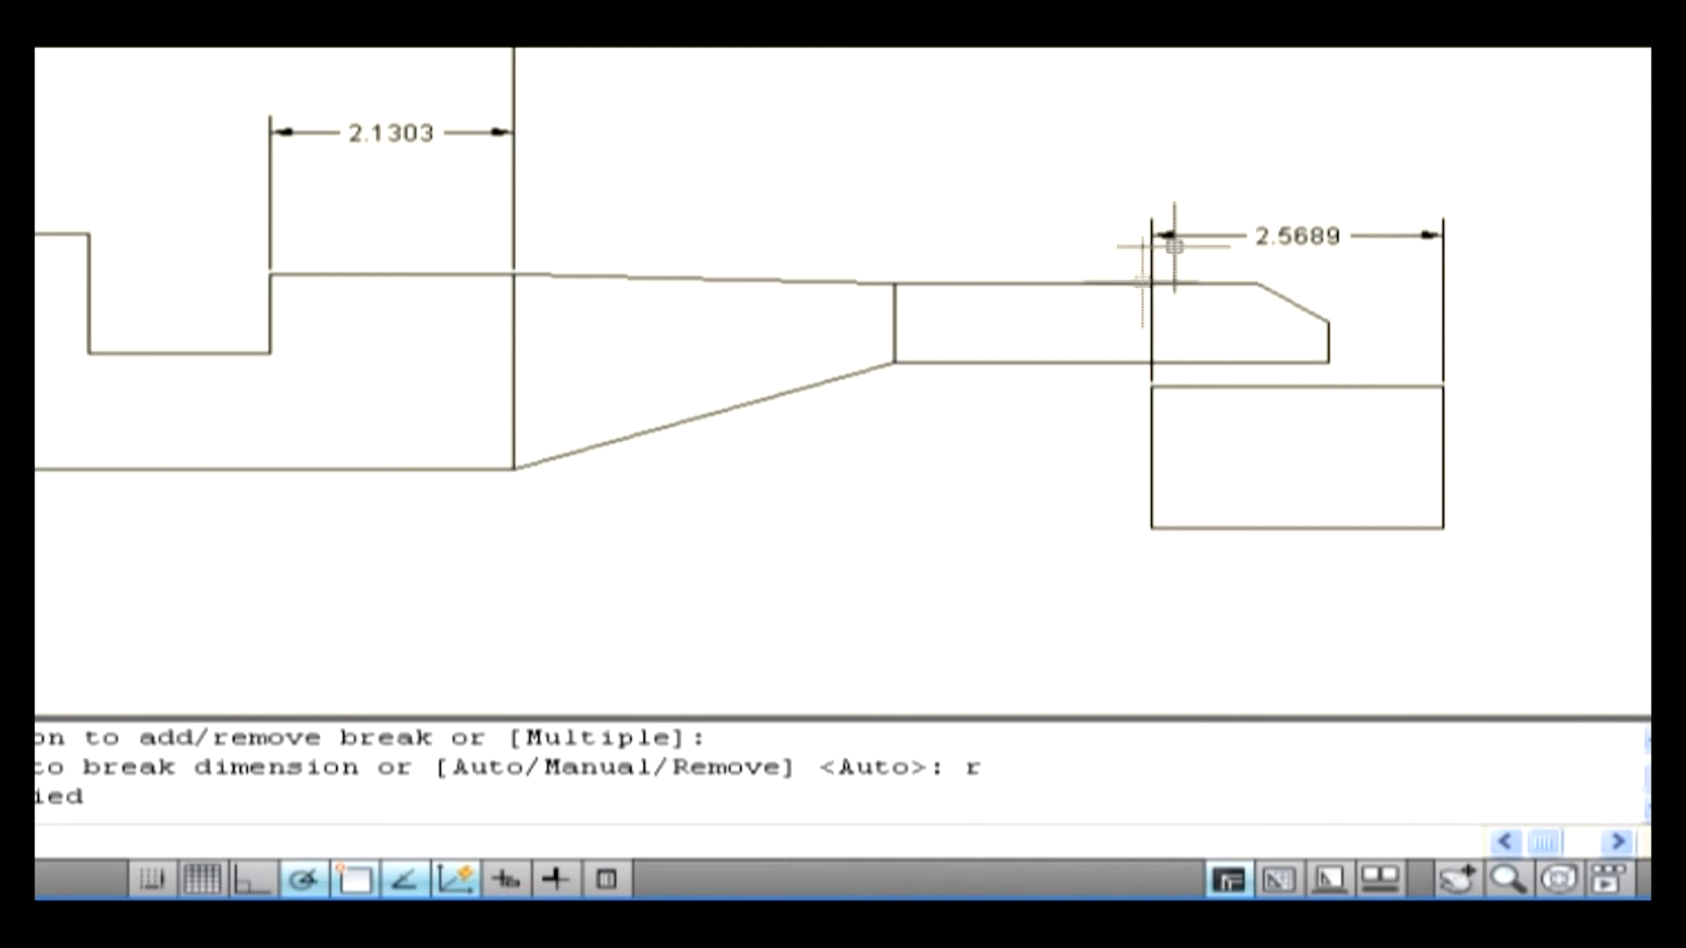
scroll(1100, 324, up, 2)
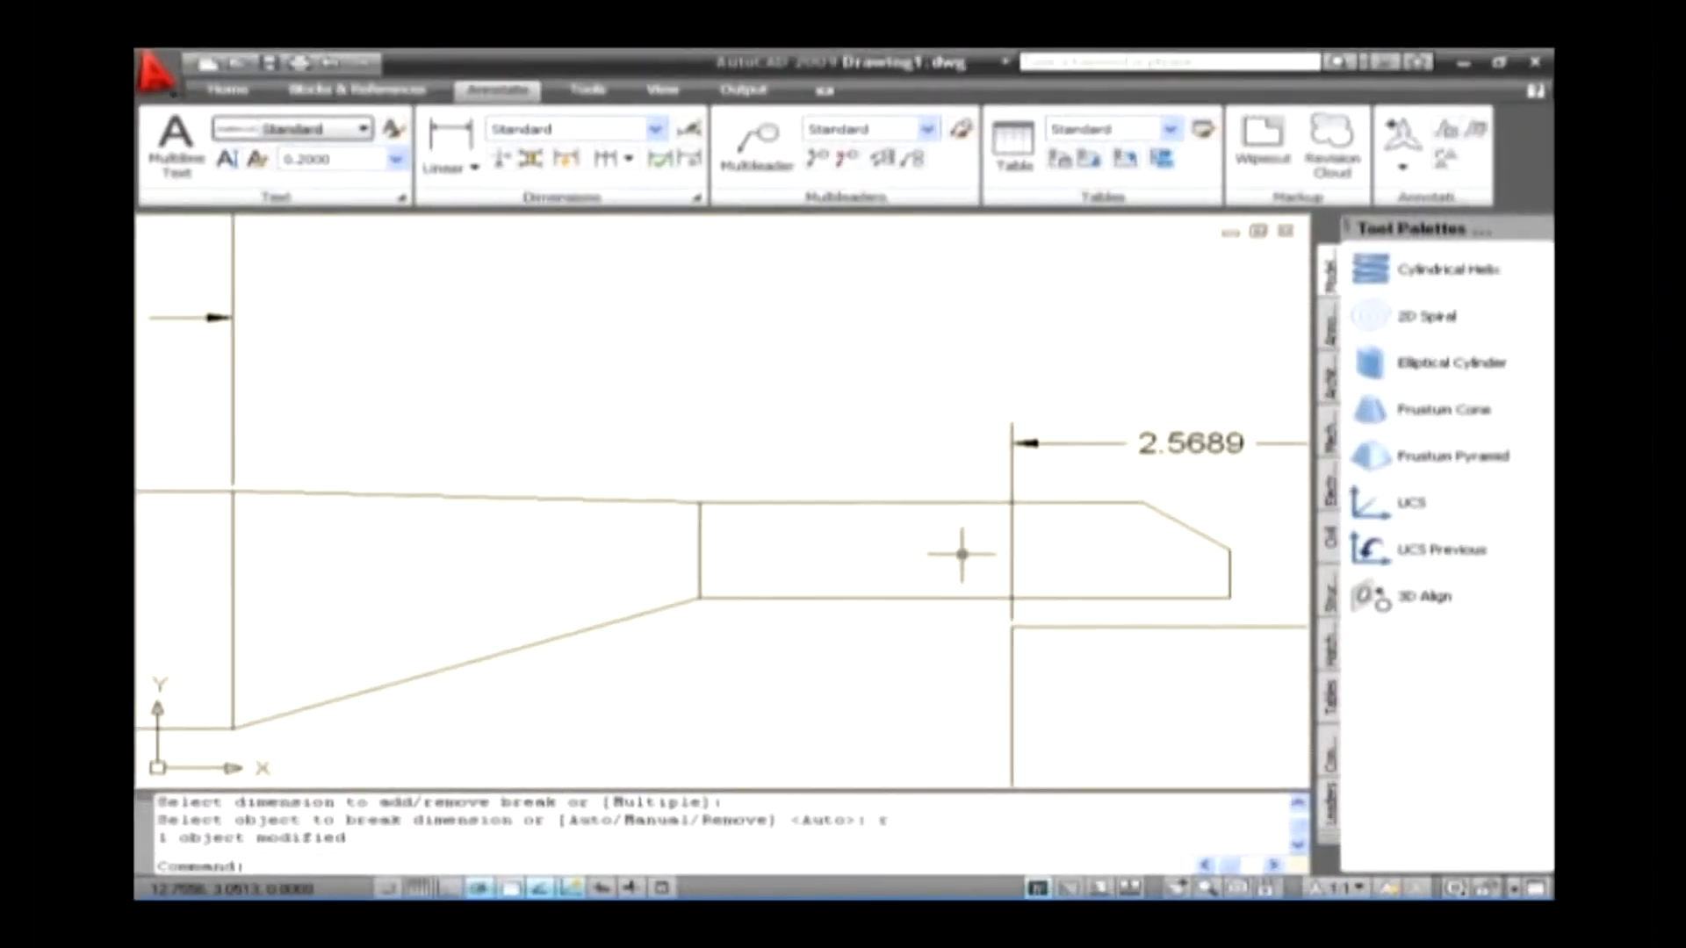
scroll(976, 529, down, 2)
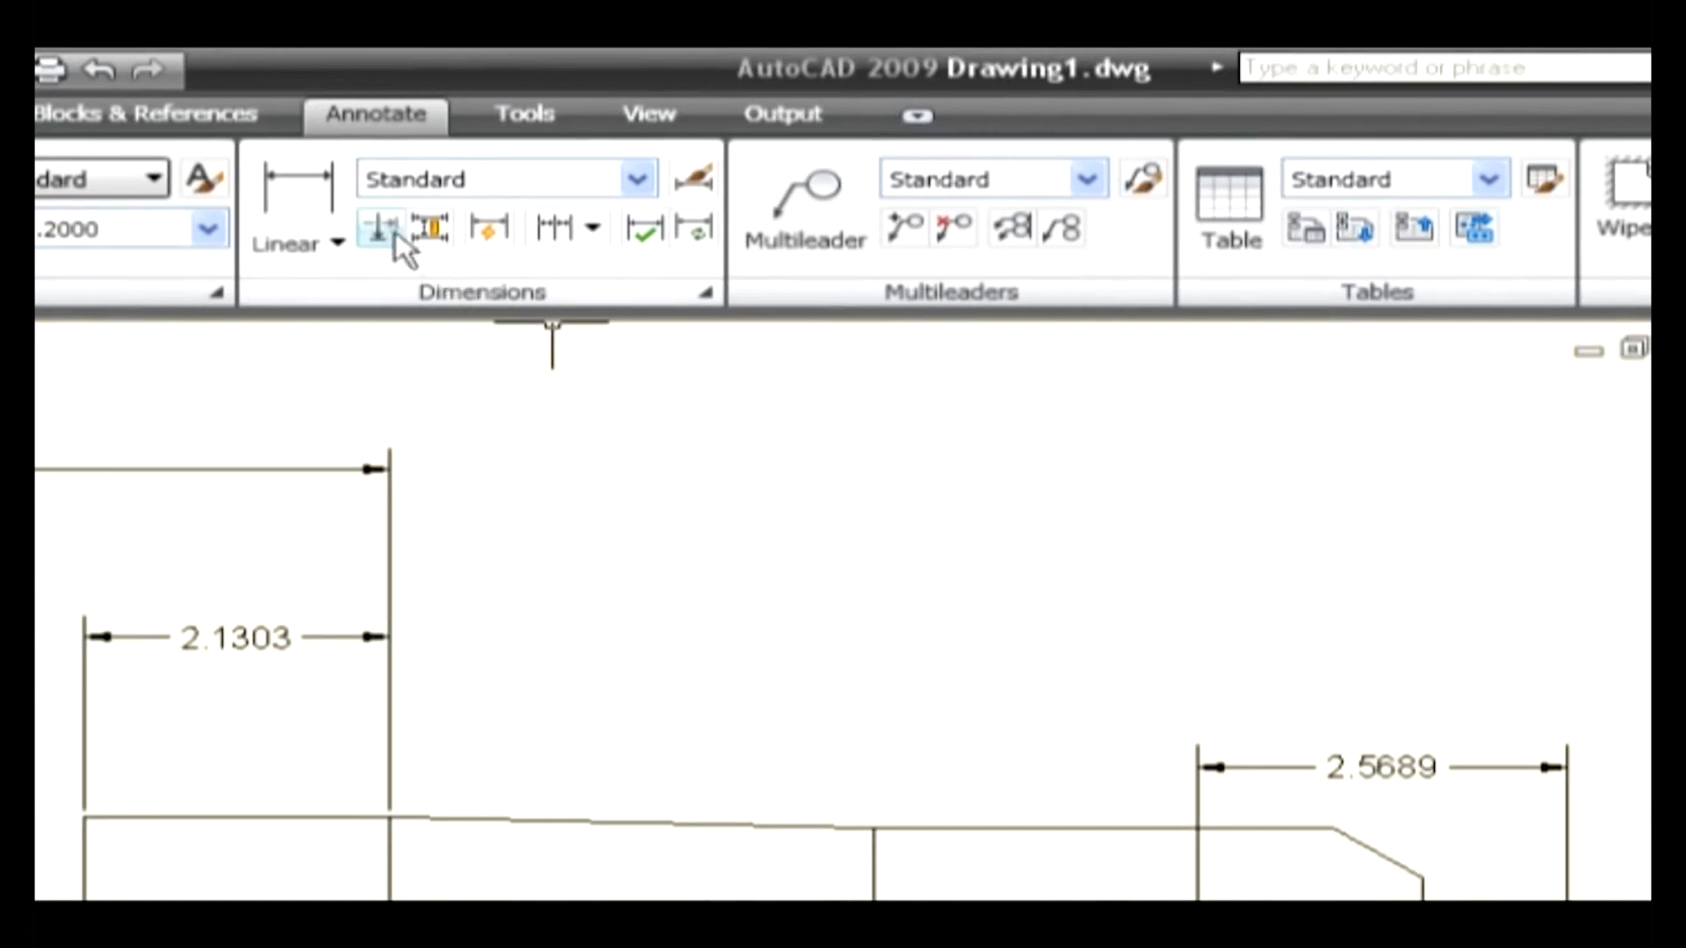
Break the left extension line of the rectangle's width dimension with the Manual option, from just above the bar's upper edge to inside the bar.
click(379, 228)
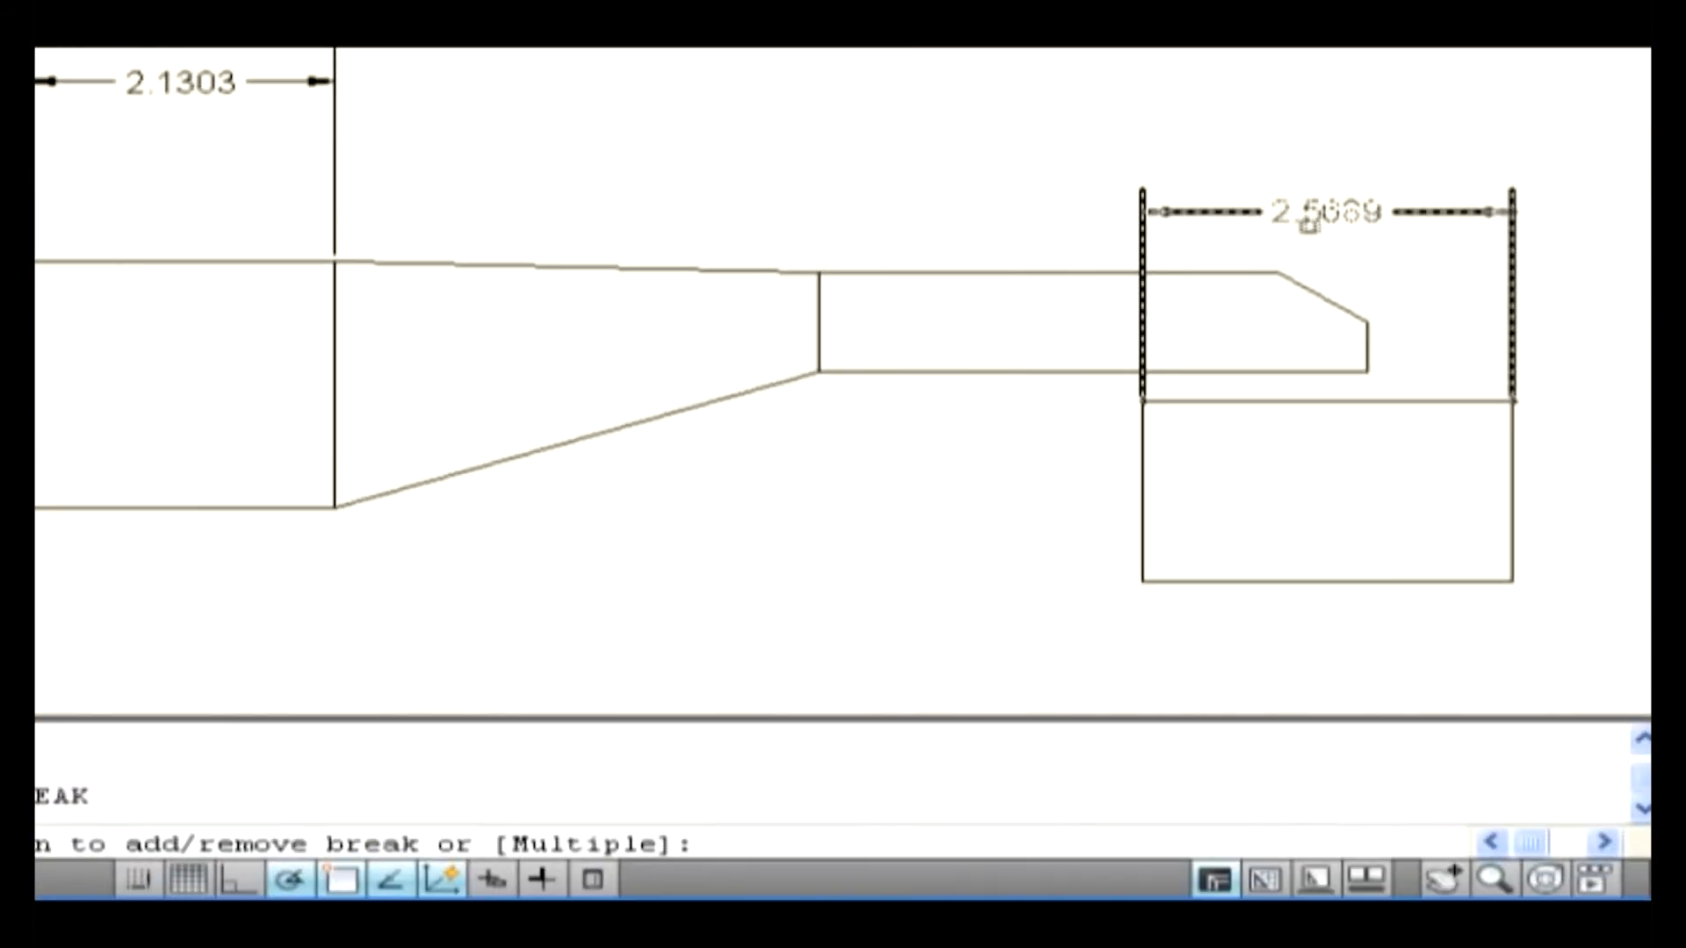
click(1311, 219)
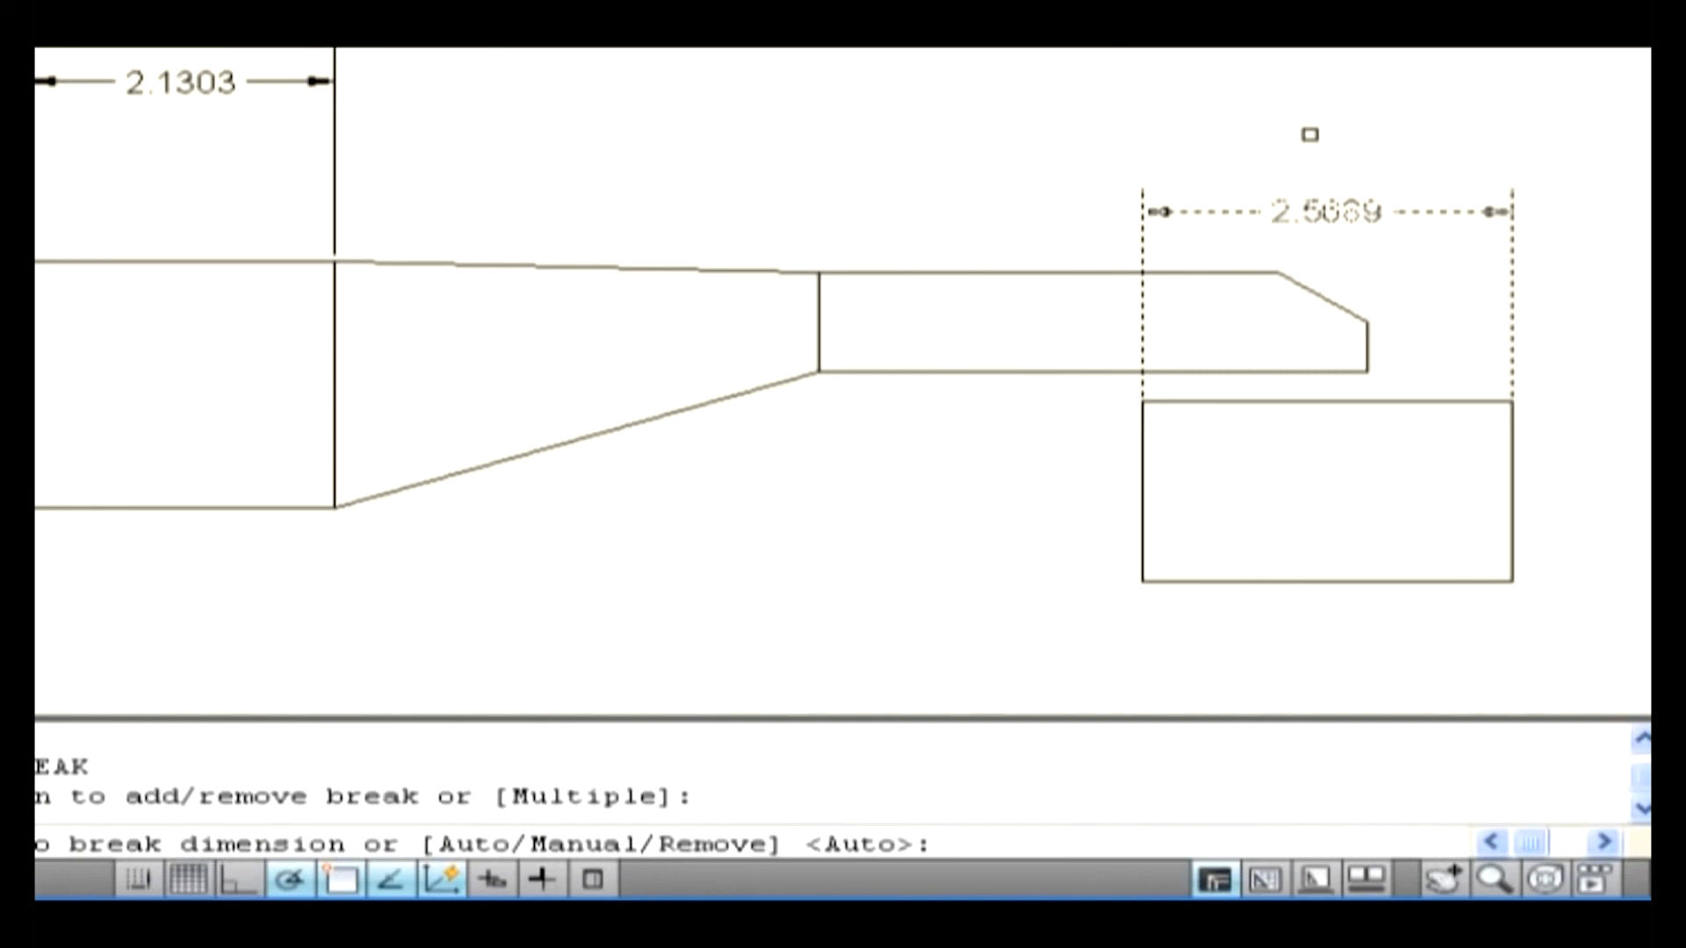
text(m)
key(Return)
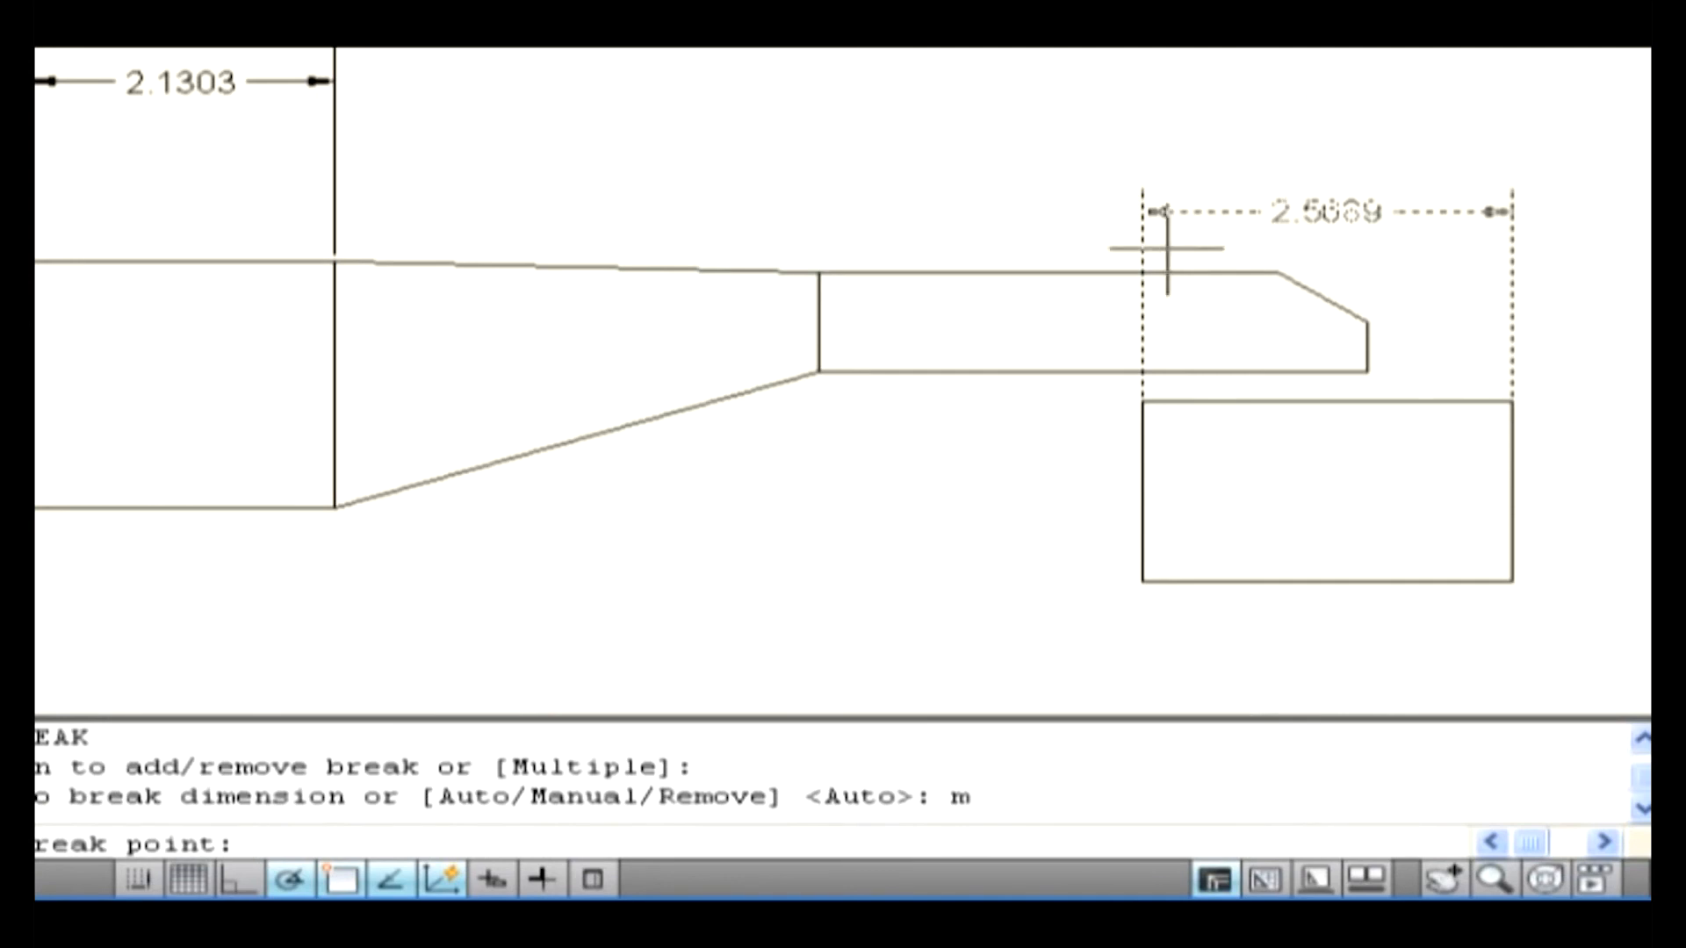
scroll(1168, 252, up, 3)
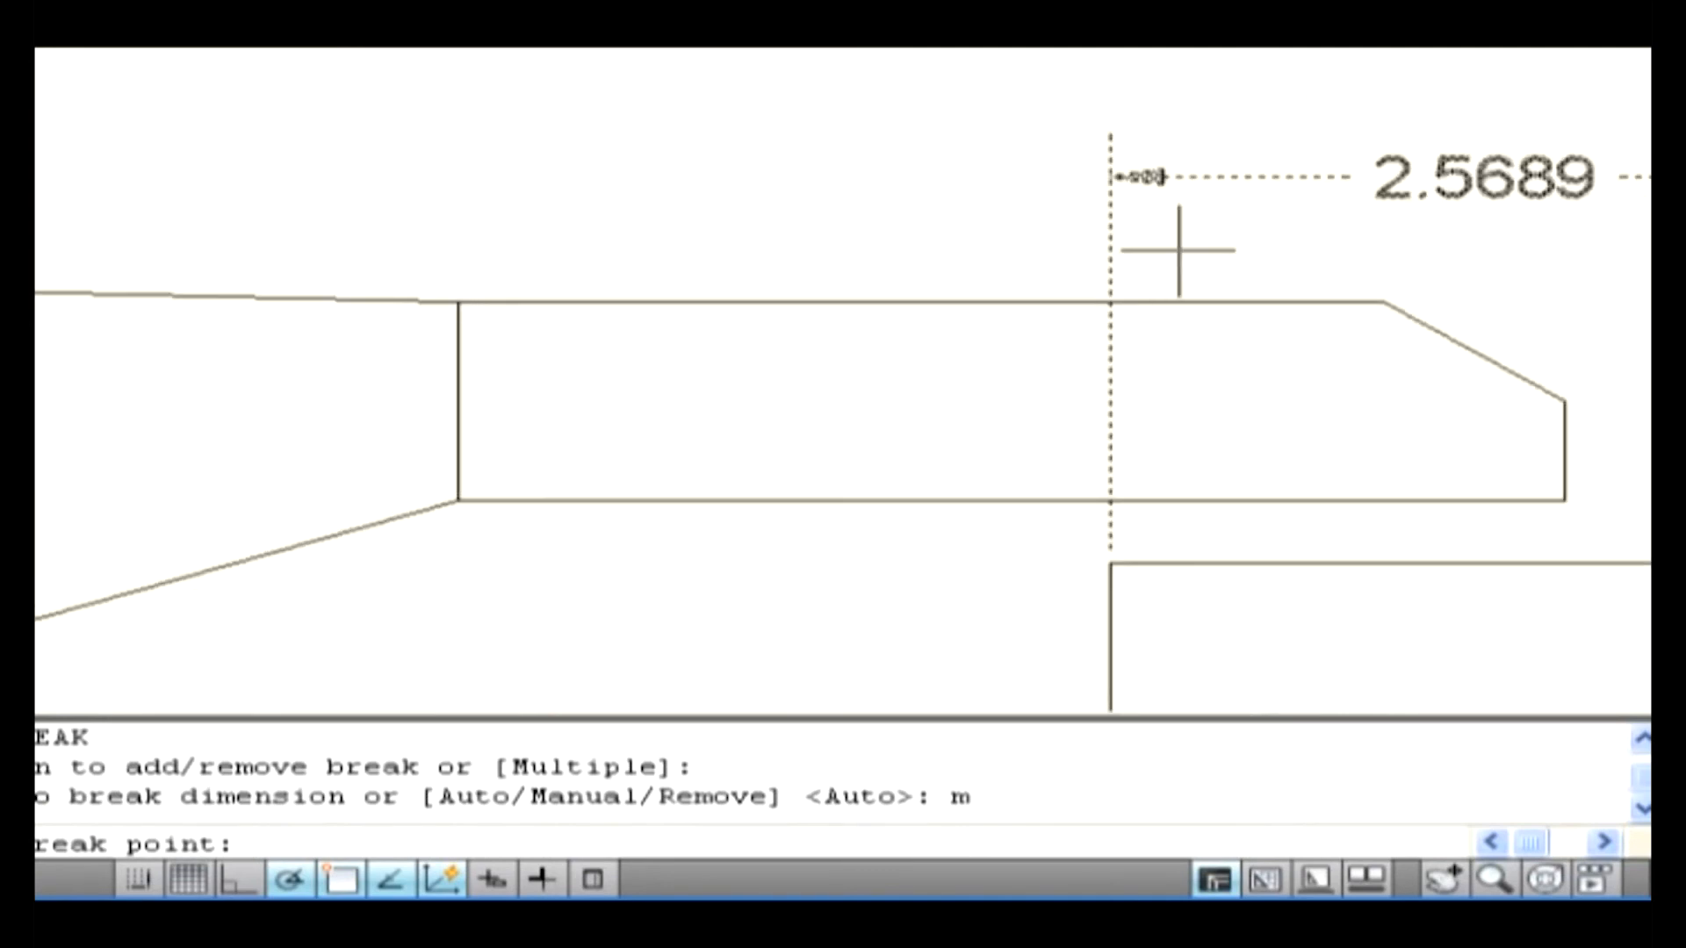
click(1110, 256)
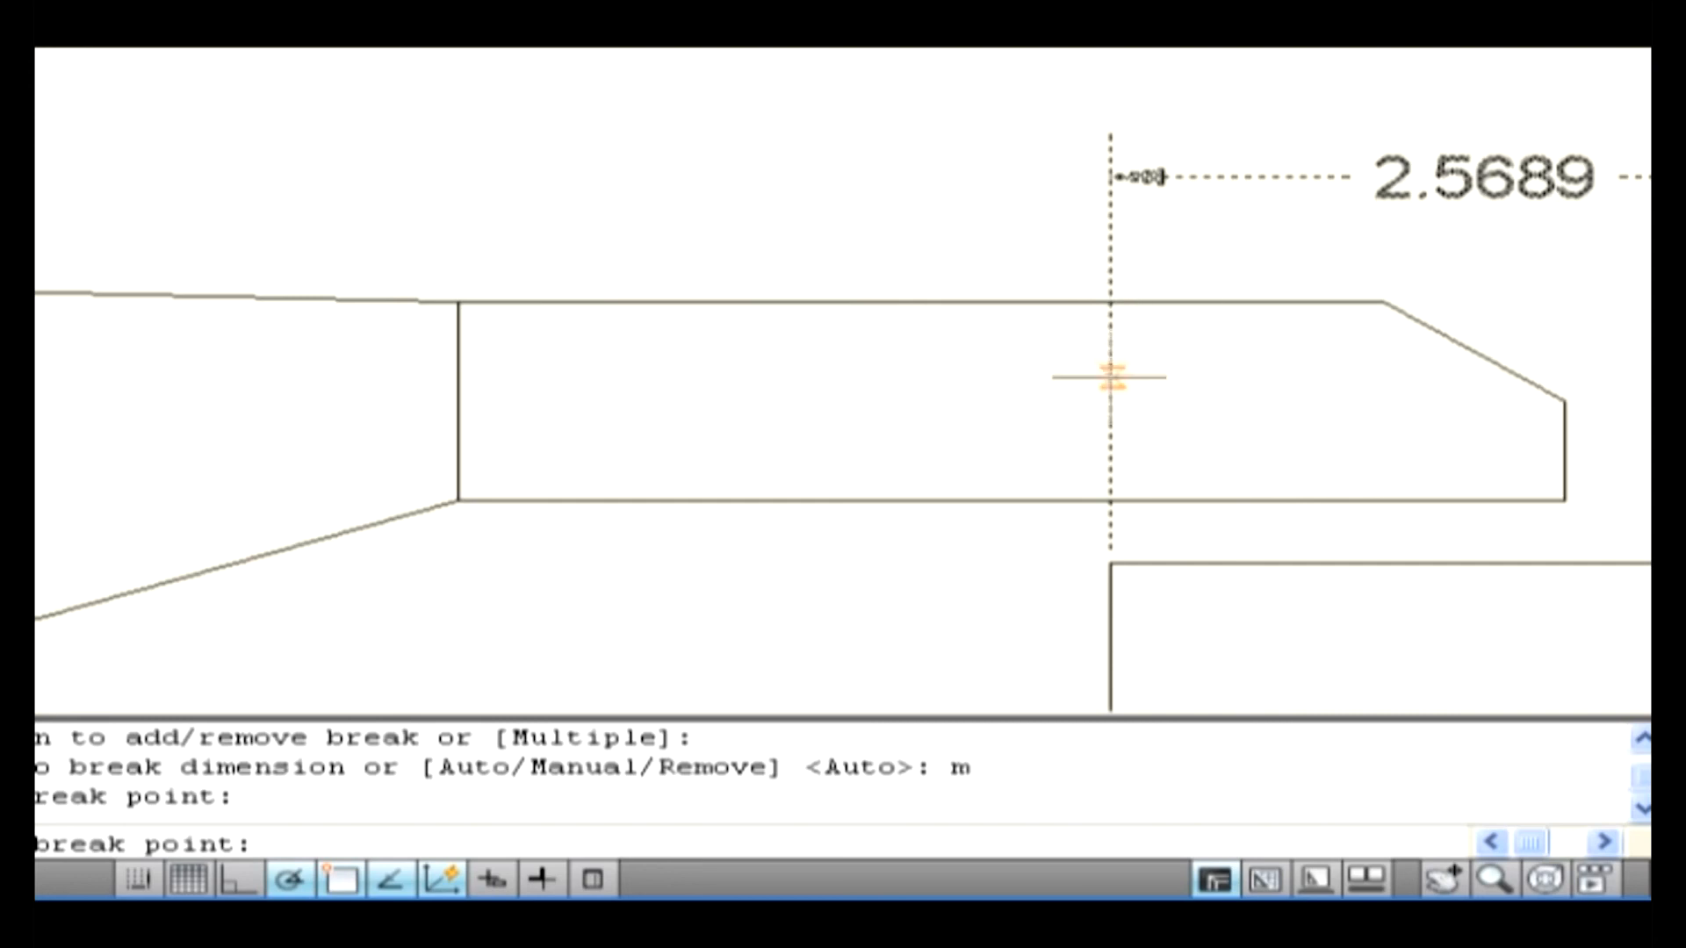
click(1109, 377)
scroll(1270, 379, down, 3)
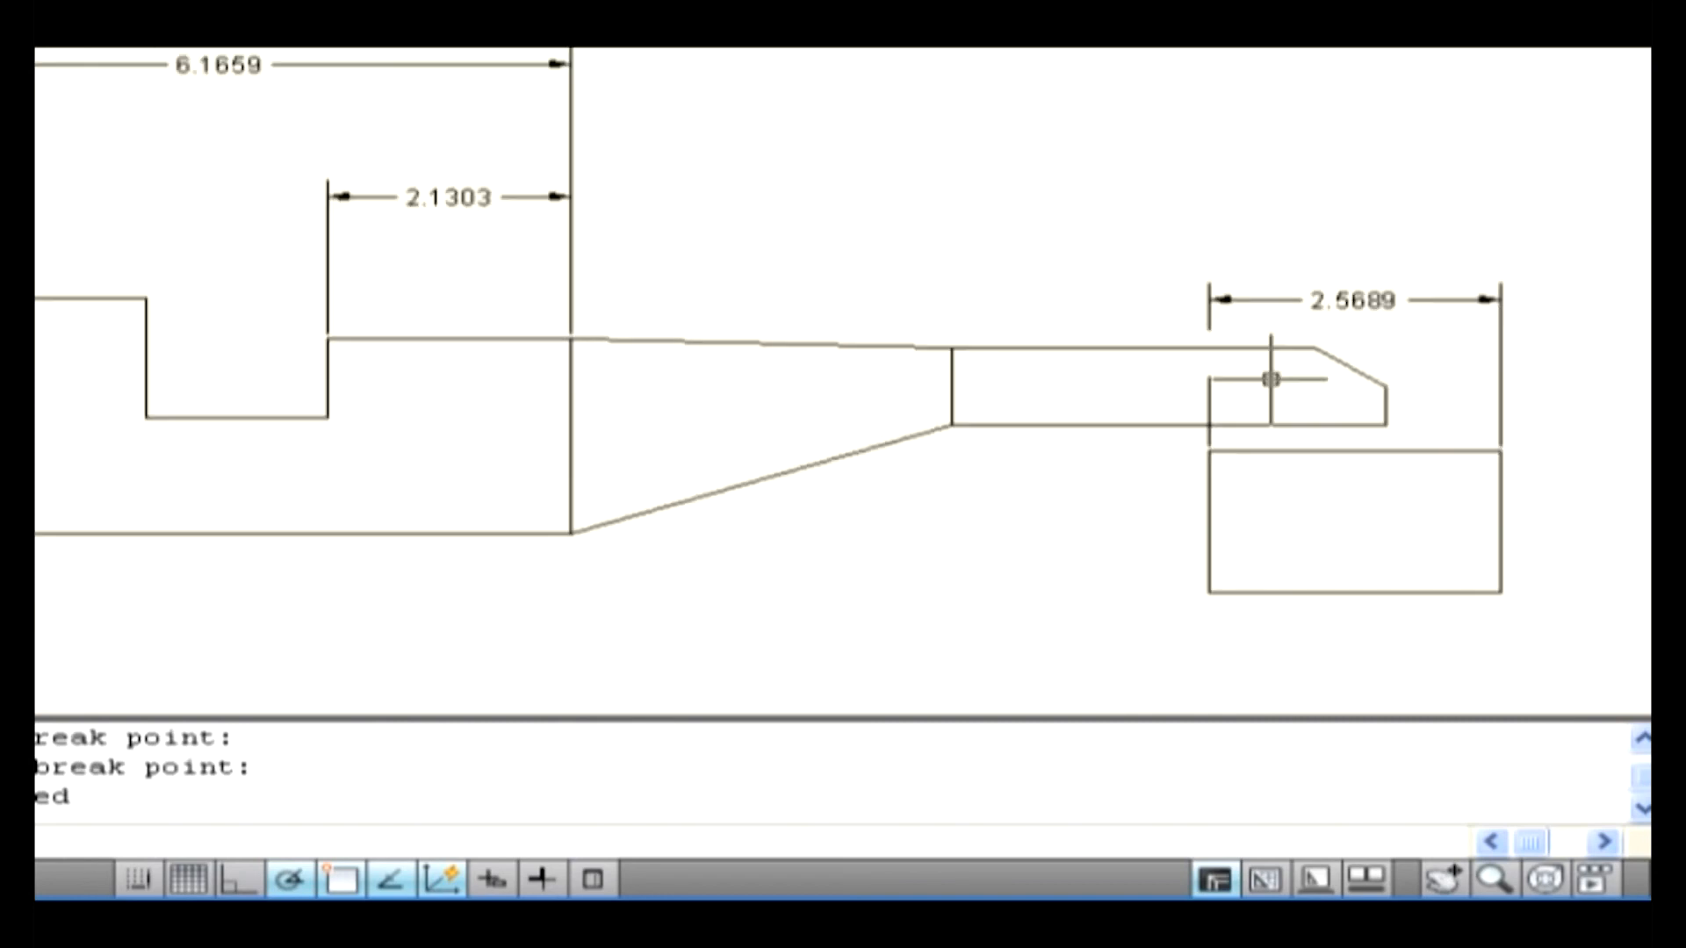
scroll(1271, 380, up, 3)
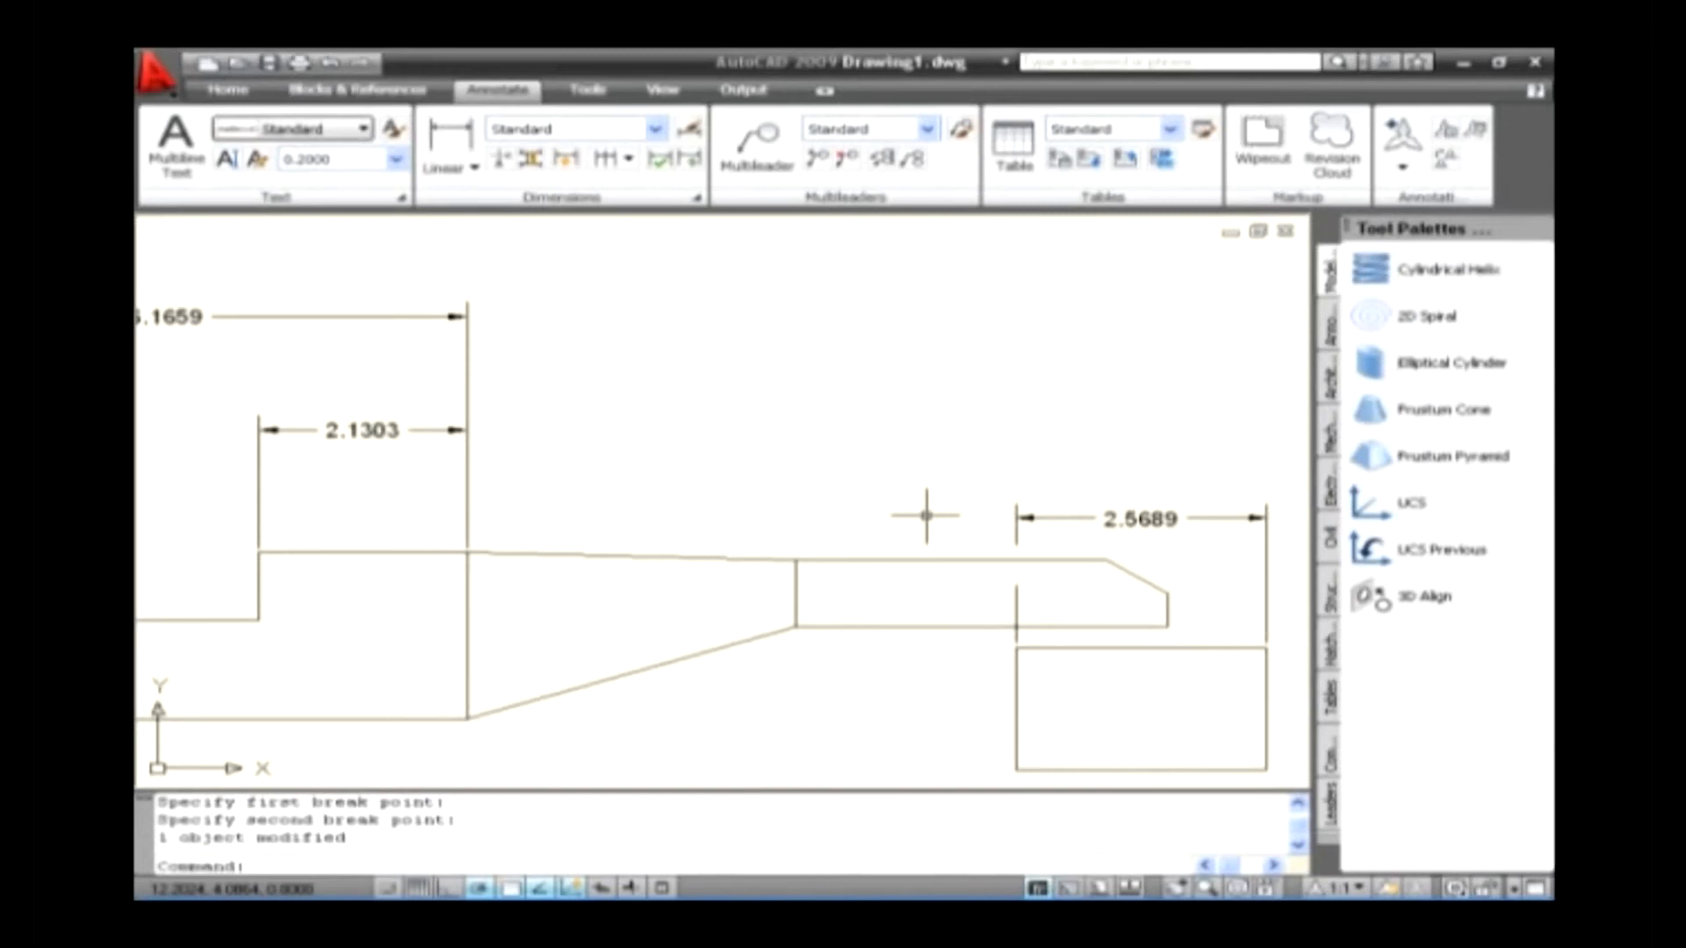
scroll(926, 516, down, 2)
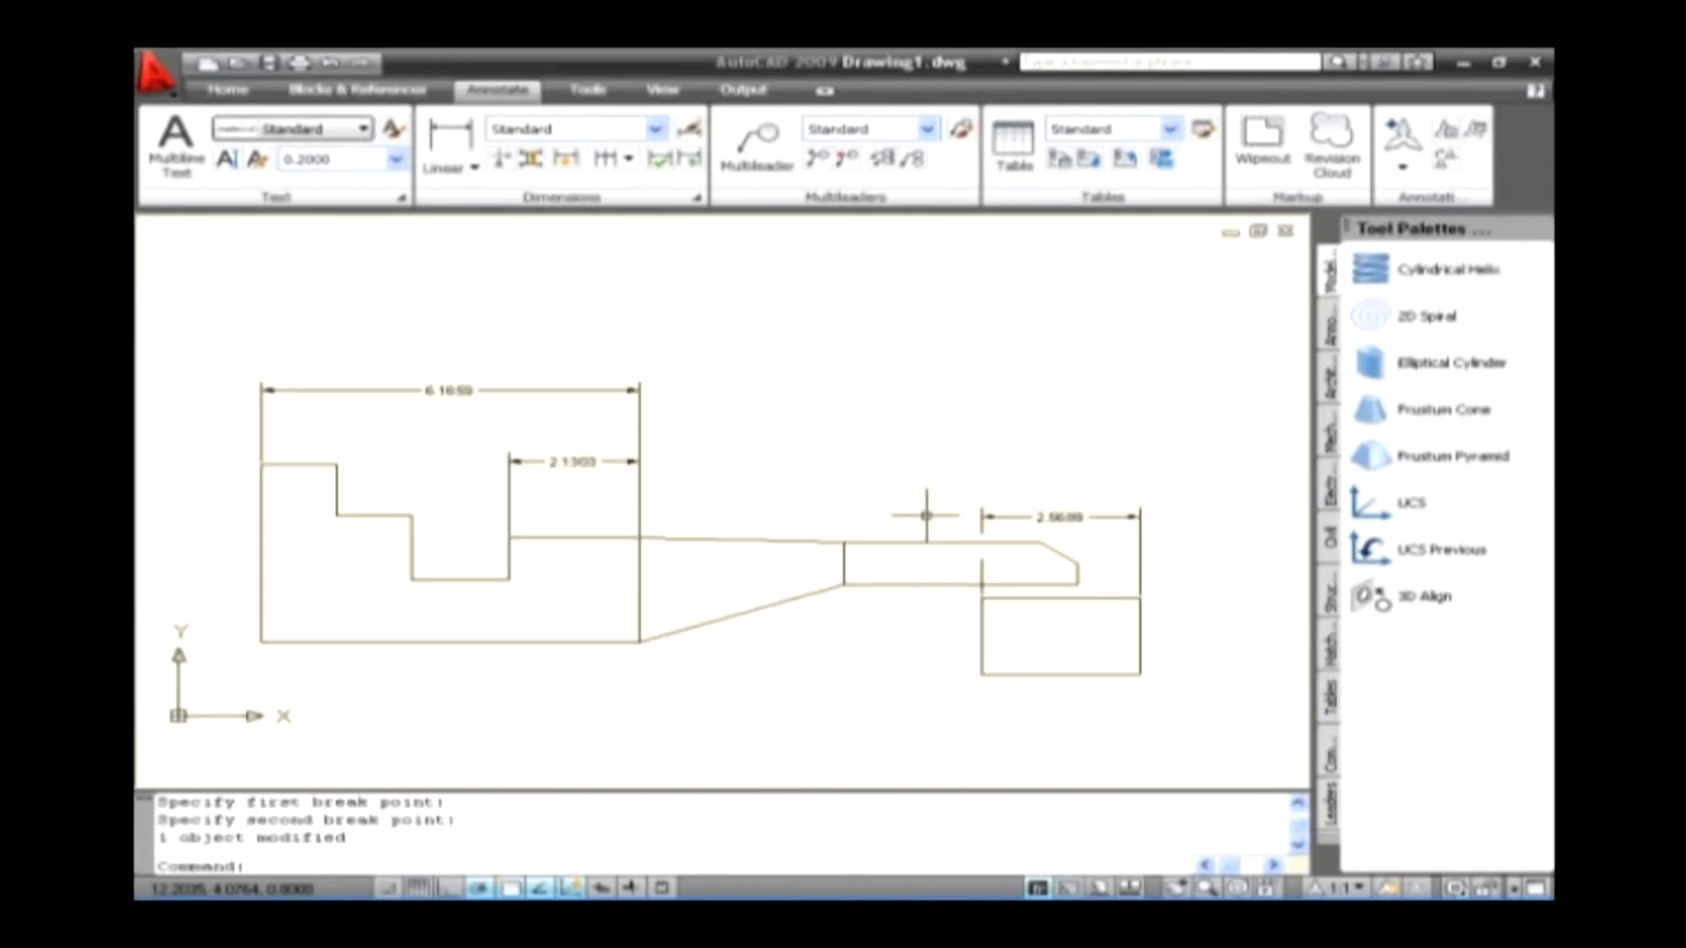